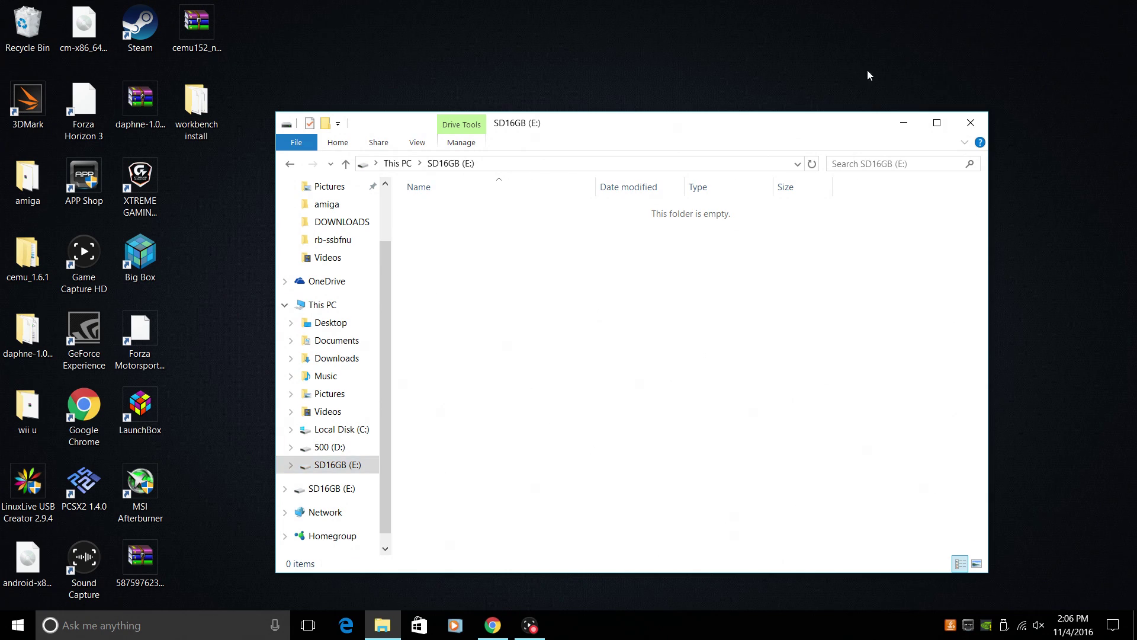
# - Switch to Chrome and download the Amibian 1.313 archive from the Amibian site via Google Drive, accepting the download without a virus scan
pyautogui.click(904, 123)
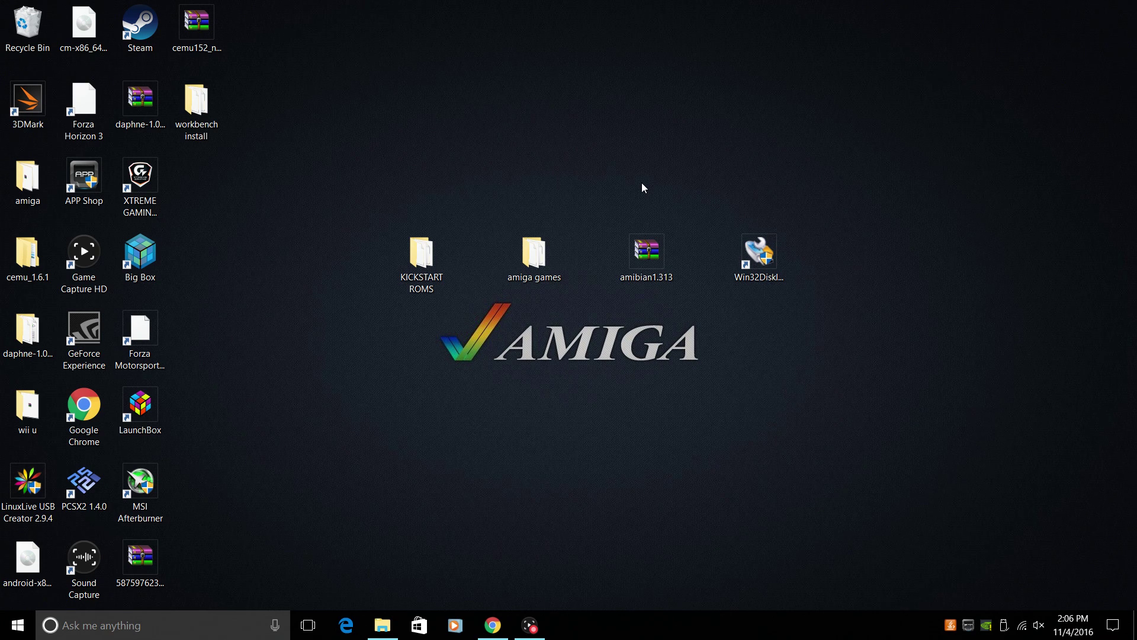
pyautogui.click(492, 625)
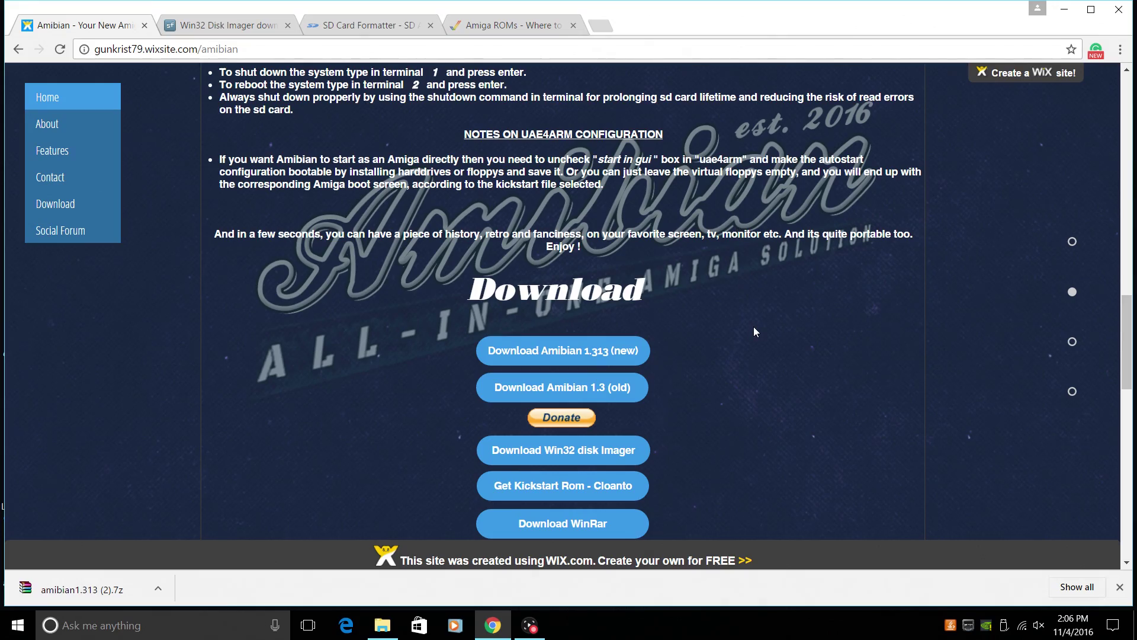
pyautogui.scroll(7, 754, 327)
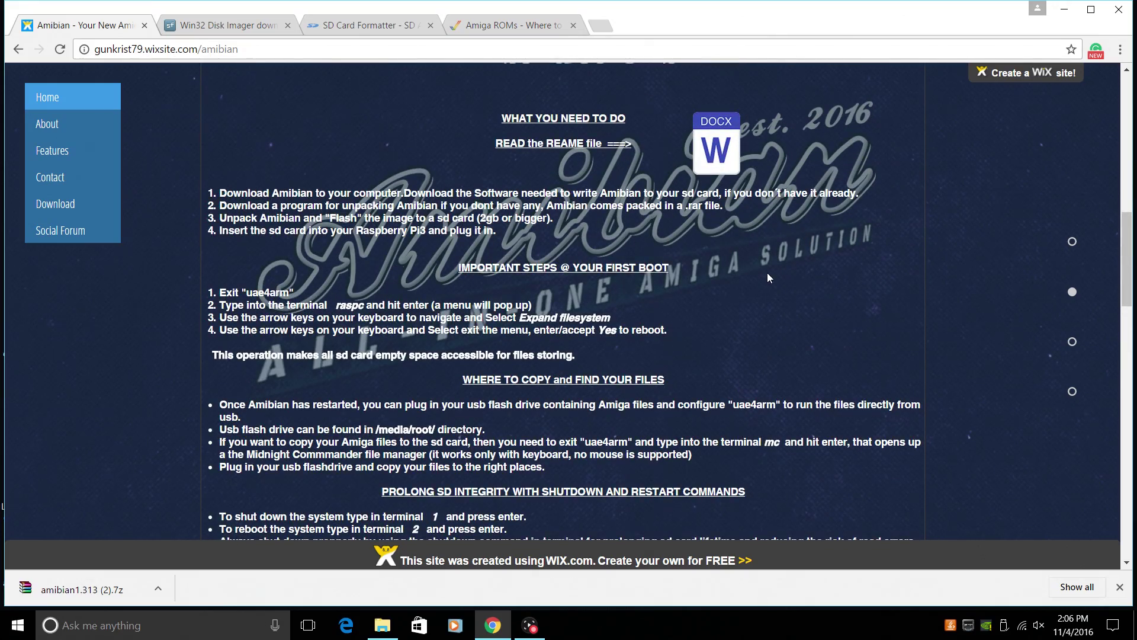
pyautogui.scroll(-10, 769, 277)
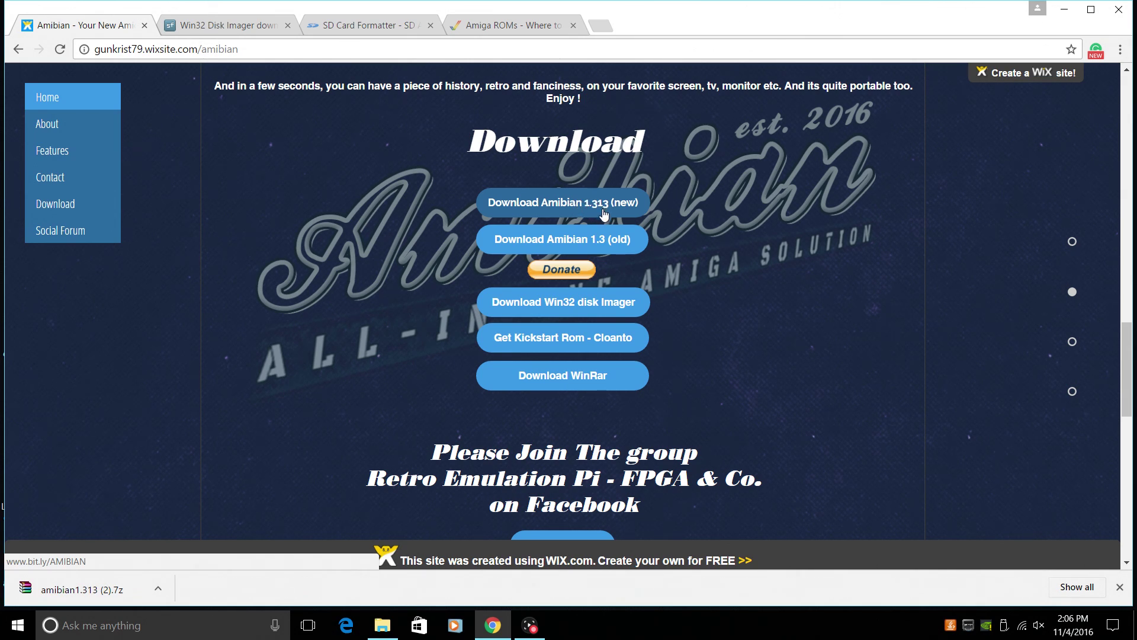
pyautogui.click(533, 209)
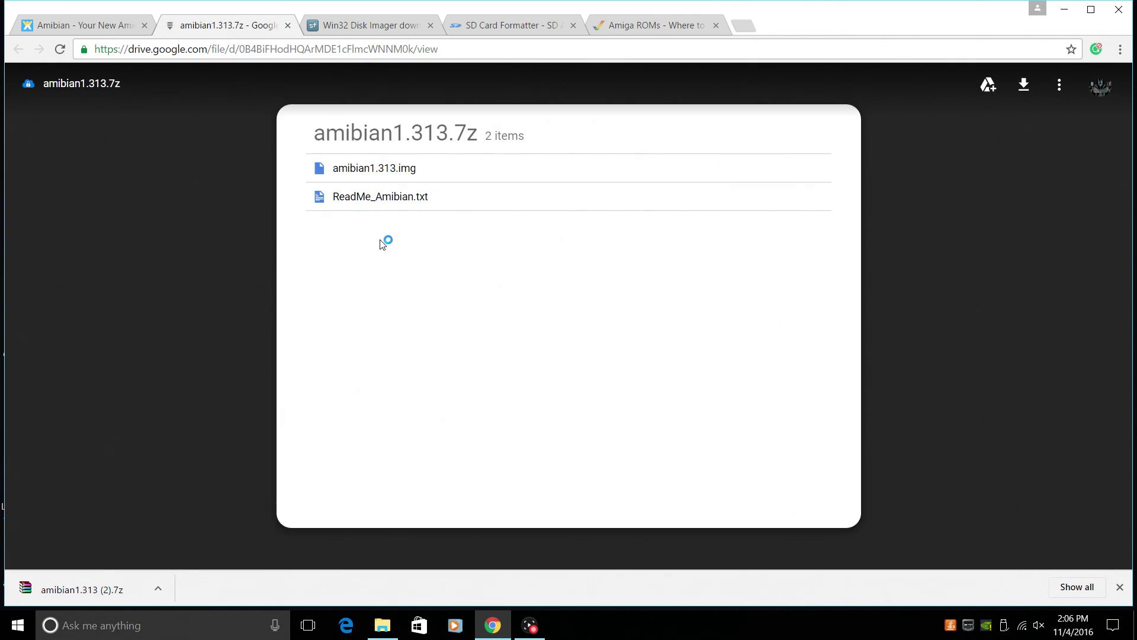
pyautogui.click(1023, 85)
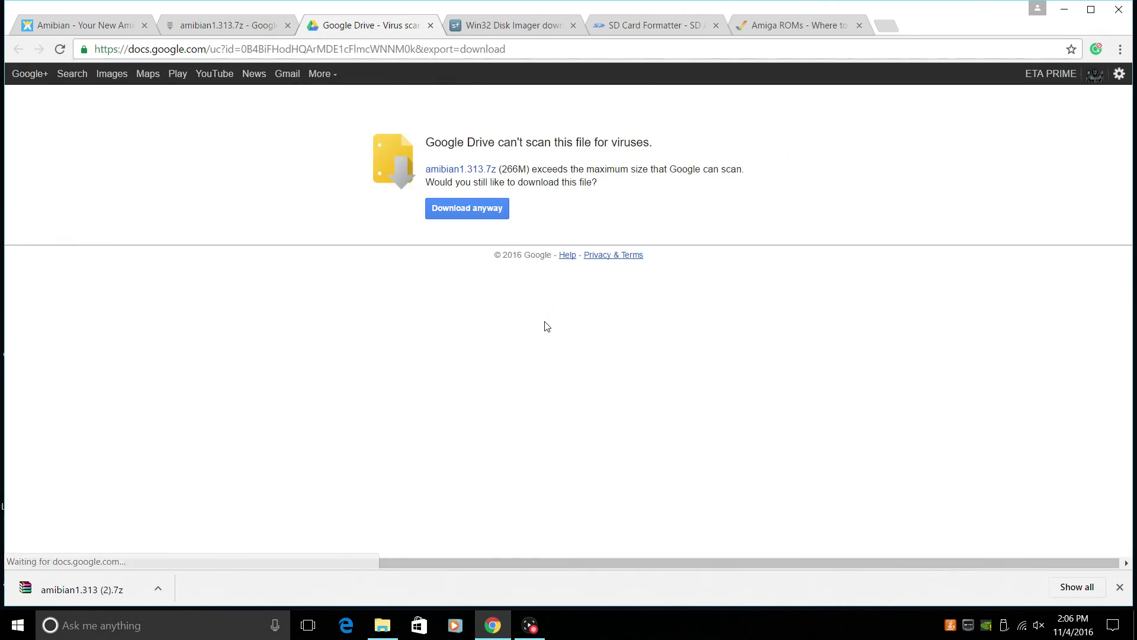
pyautogui.click(490, 214)
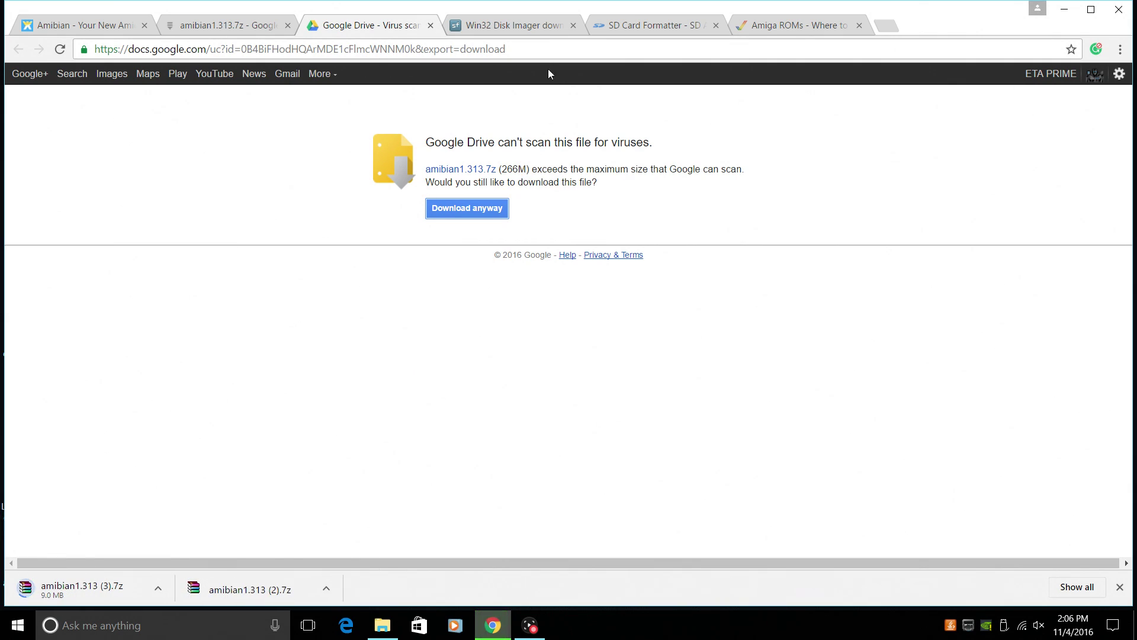
# - Close the two Google Drive download pages and return to the Amibian site
pyautogui.click(431, 25)
pyautogui.click(287, 27)
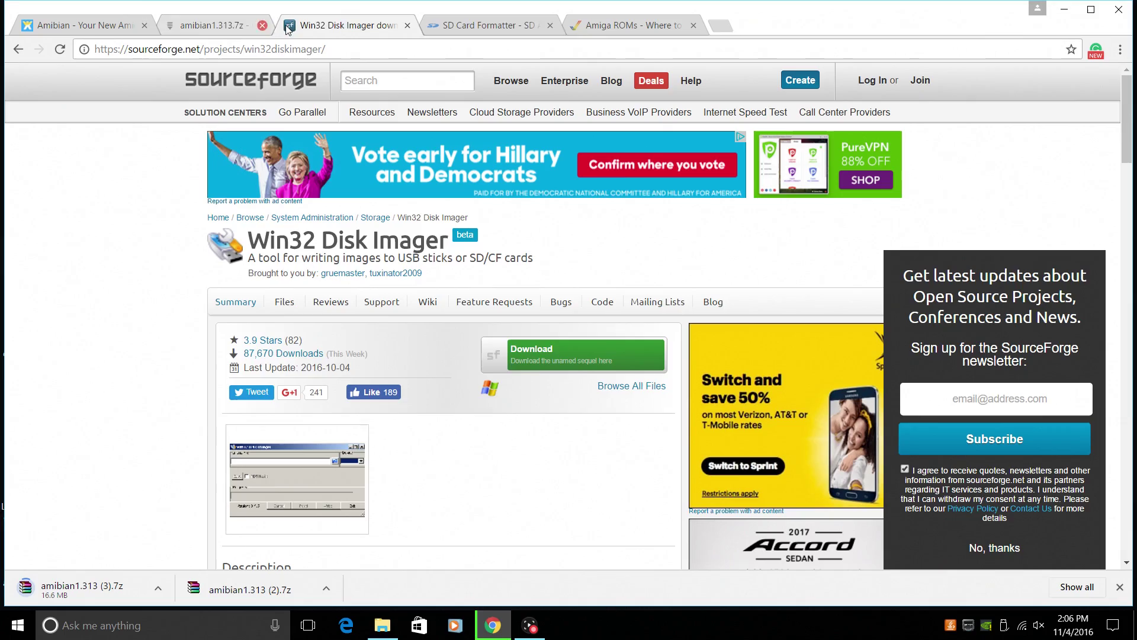
pyautogui.click(262, 25)
pyautogui.click(83, 24)
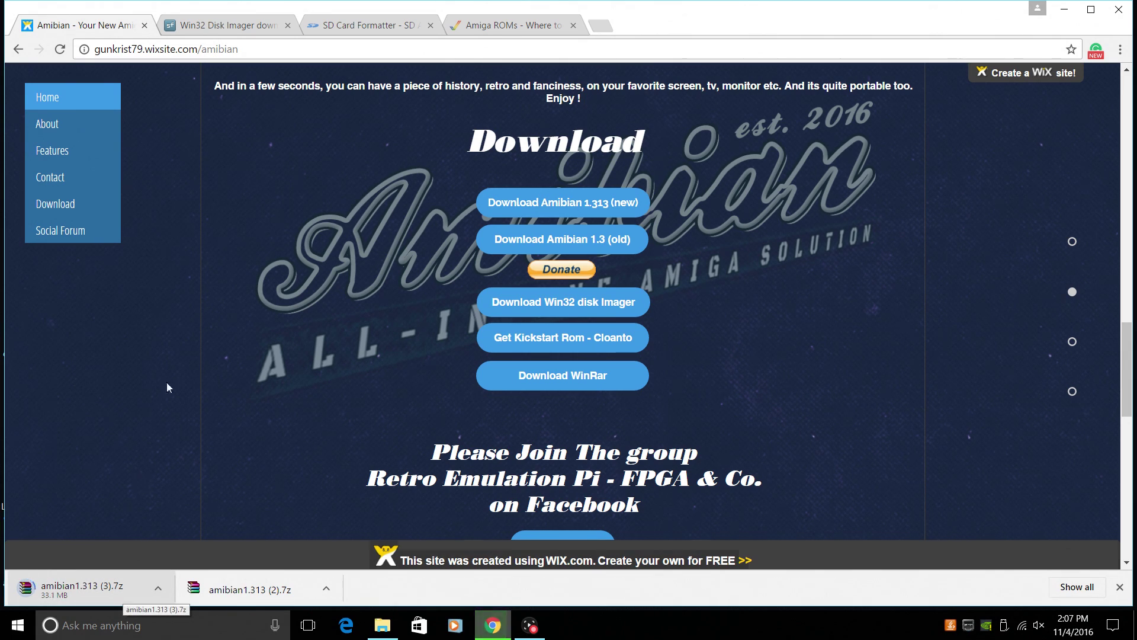
# - Review the download pages for Win32 Disk Imager, SD Card Formatter and the Amiga Kickstart ROMs, then return to the desktop
pyautogui.click(224, 26)
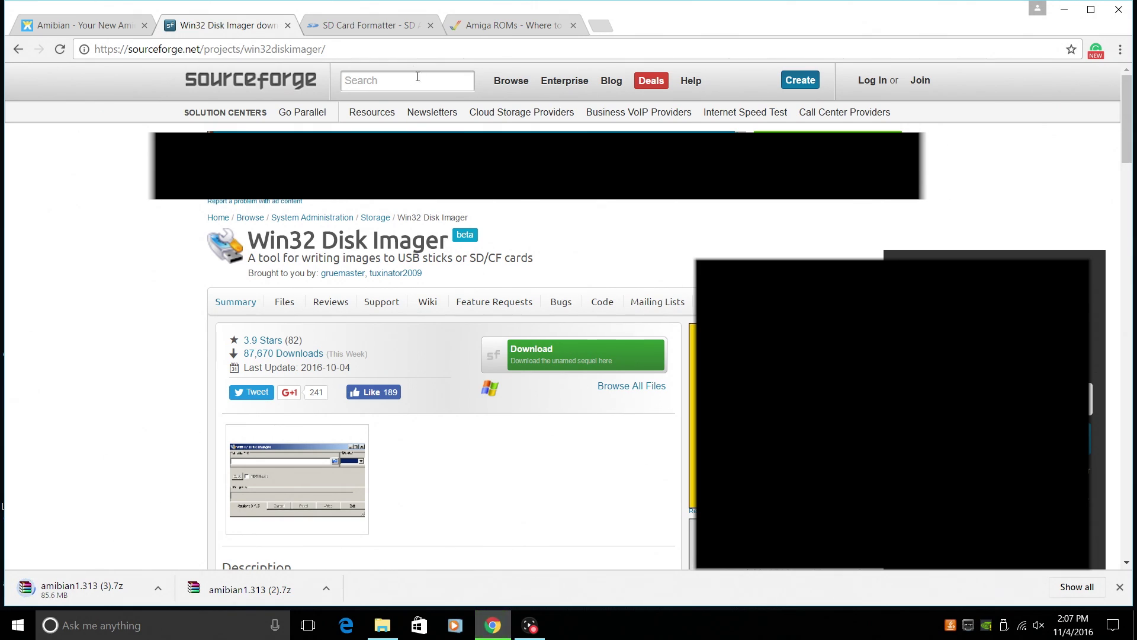
pyautogui.click(363, 25)
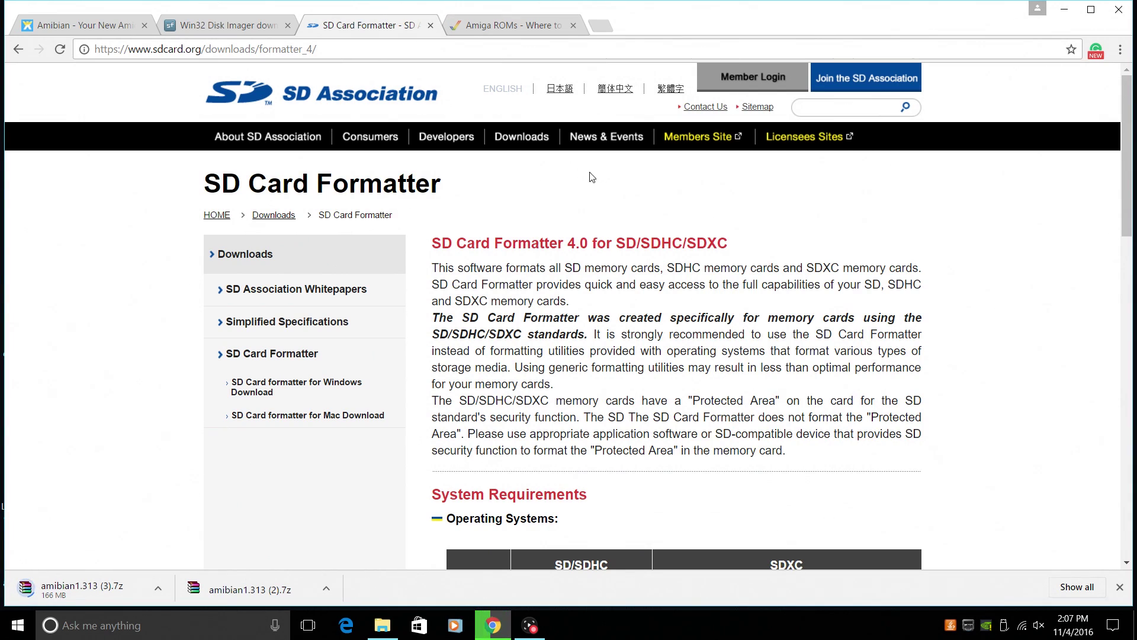
pyautogui.scroll(-2, 602, 193)
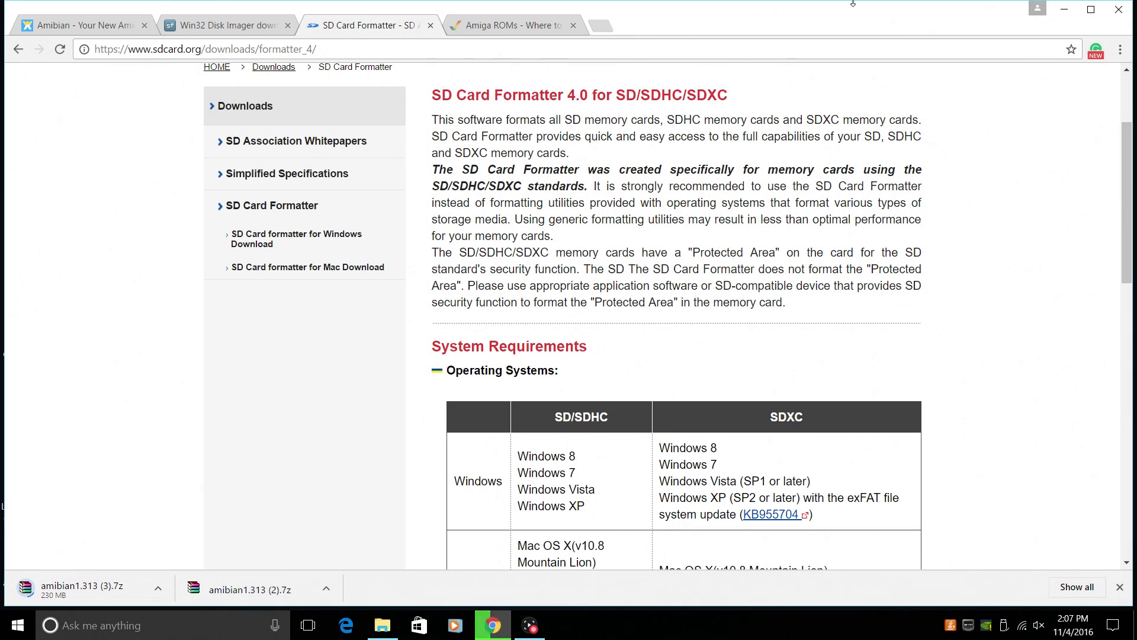
pyautogui.scroll(3, 562, 233)
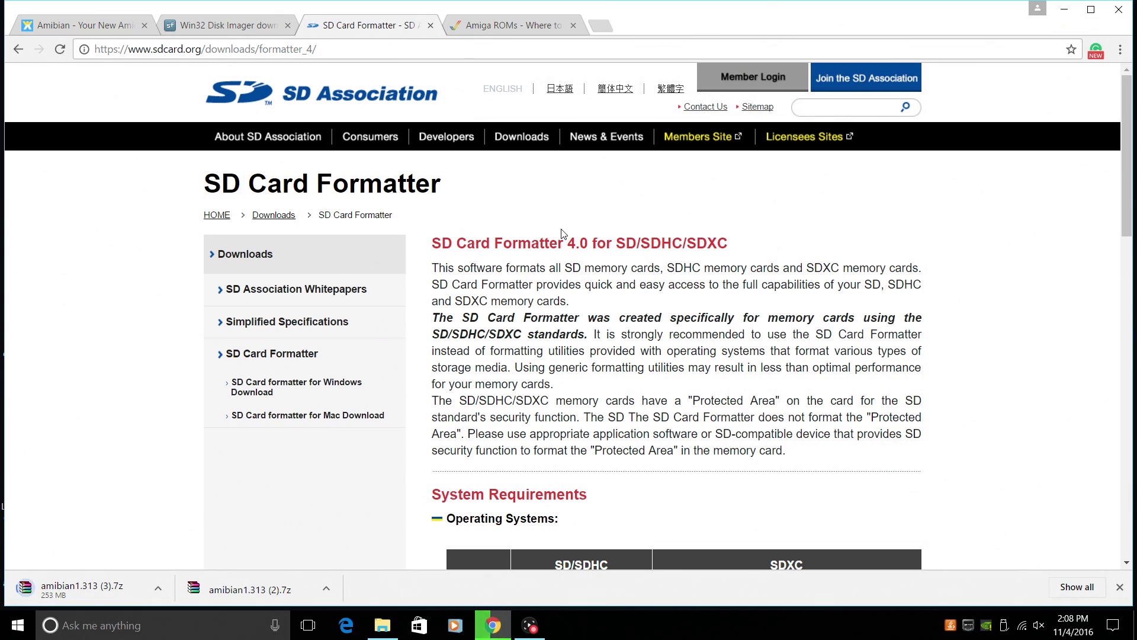
pyautogui.click(525, 24)
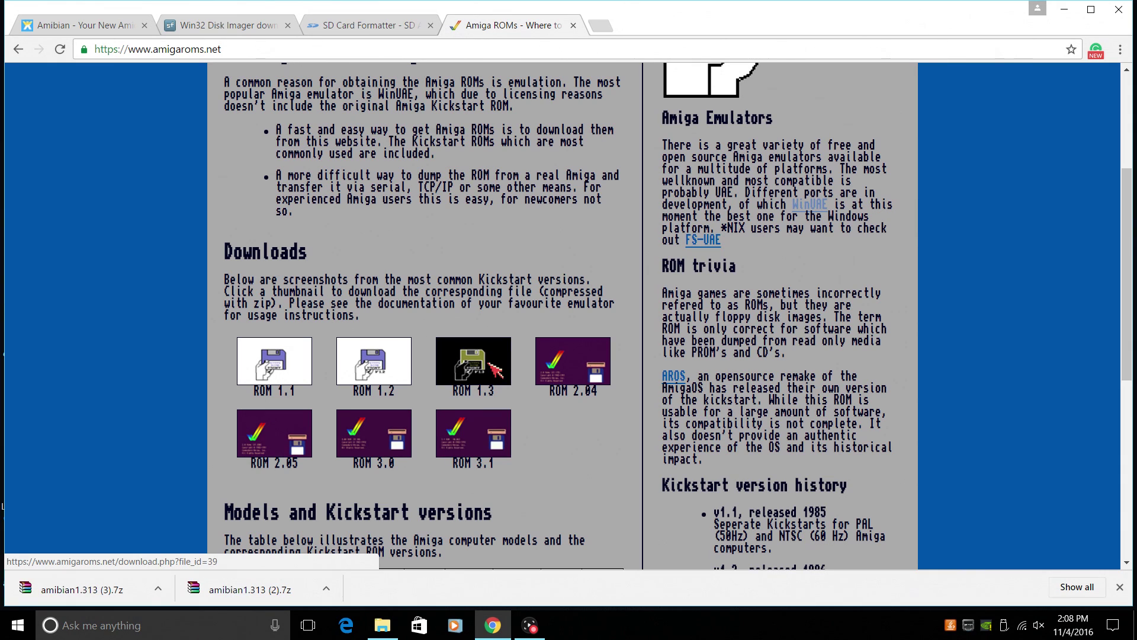
pyautogui.click(1064, 10)
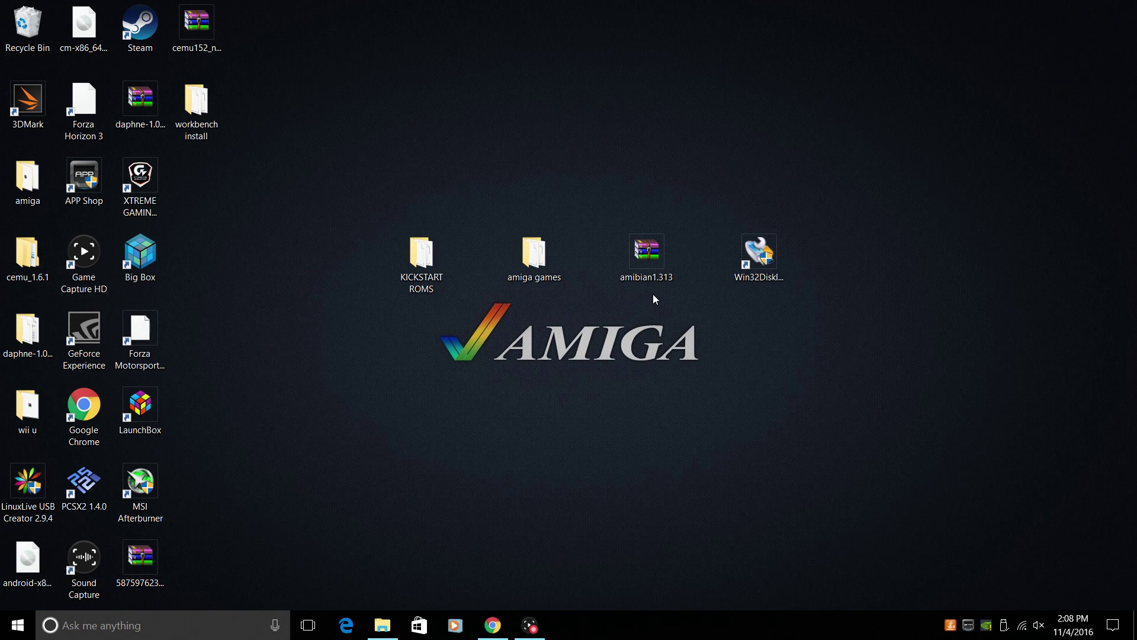
# - Extract the amibian1.313 archive on the desktop into its own amibian1.313 folder and check the extracted files
pyautogui.rightClick(653, 268)
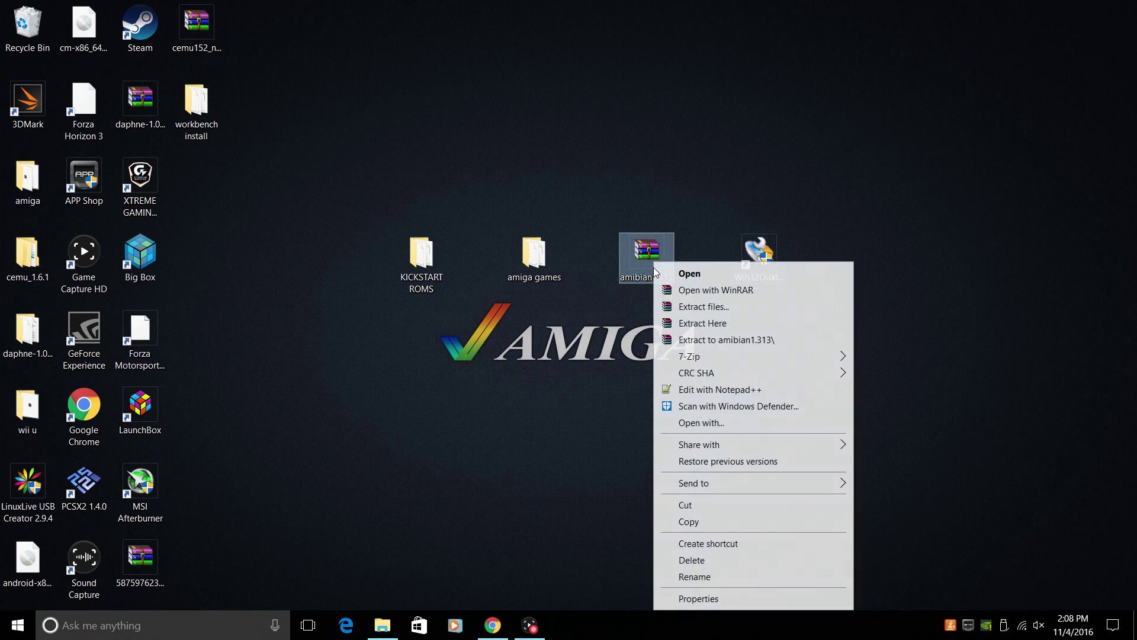
pyautogui.click(737, 340)
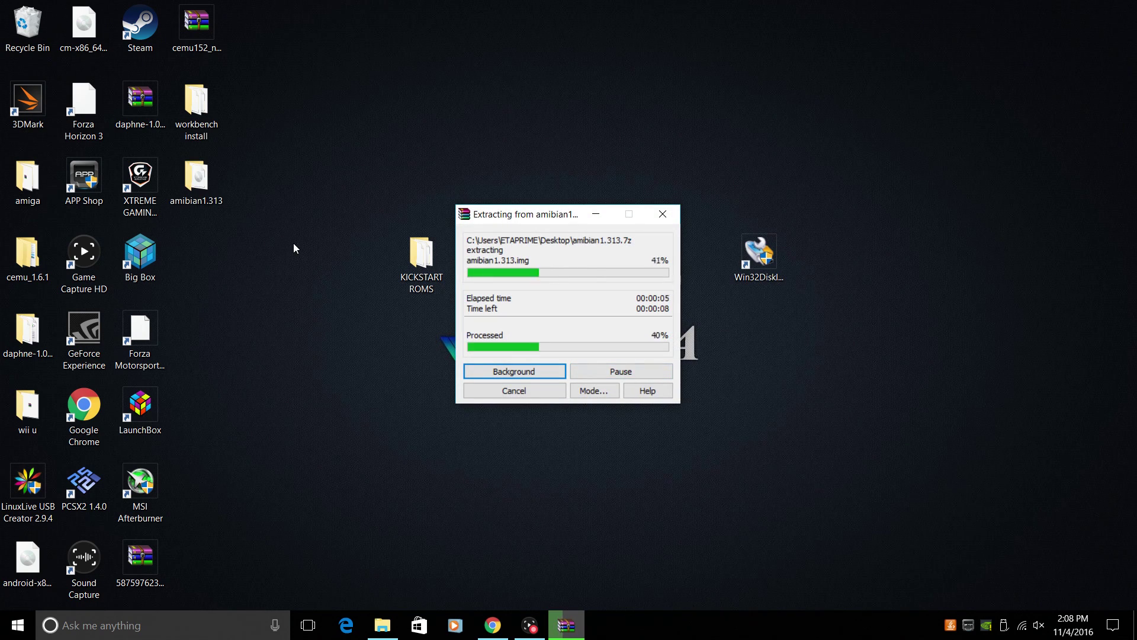
pyautogui.doubleClick(196, 178)
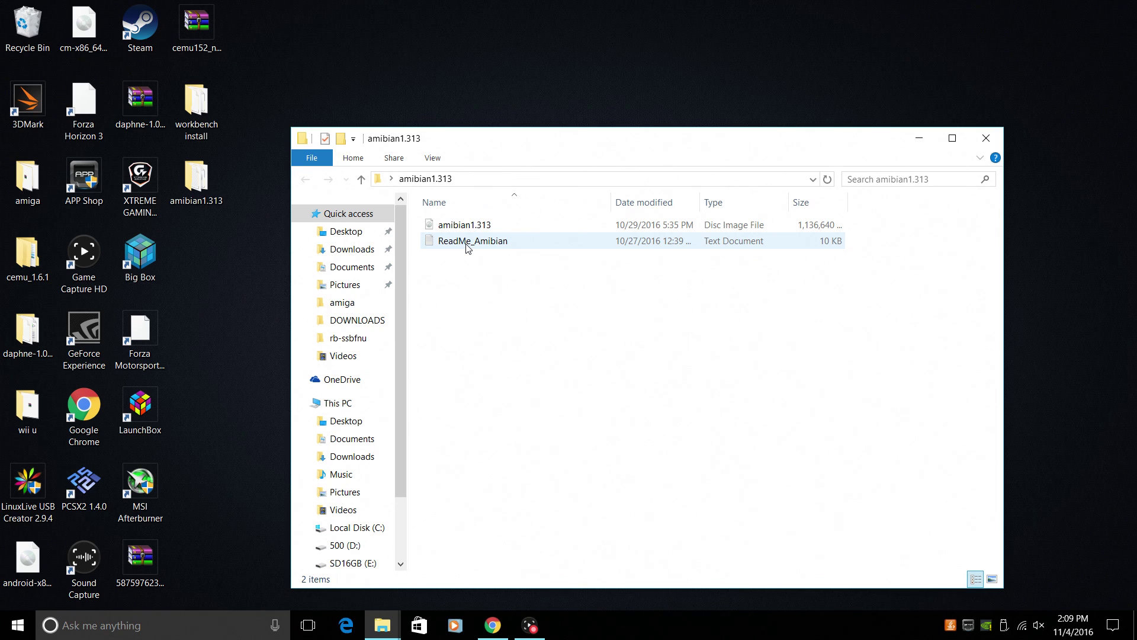
pyautogui.click(986, 138)
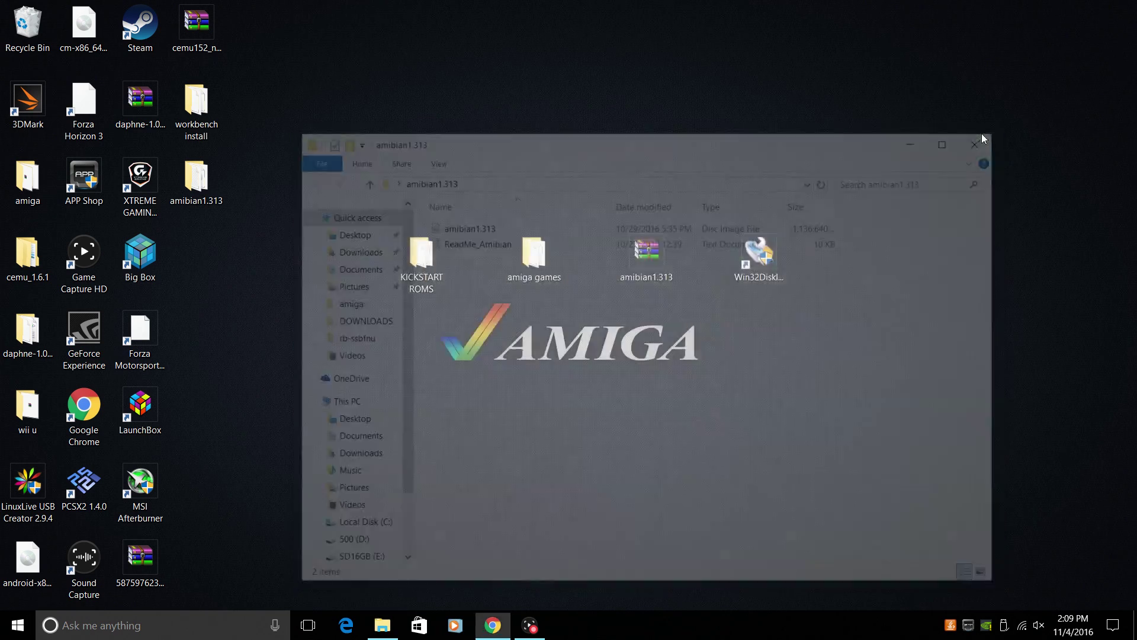
# - Launch Win32 Disk Imager with permission to make changes and choose device E:, checking the SD card's drive letter in File Explorer
pyautogui.doubleClick(761, 256)
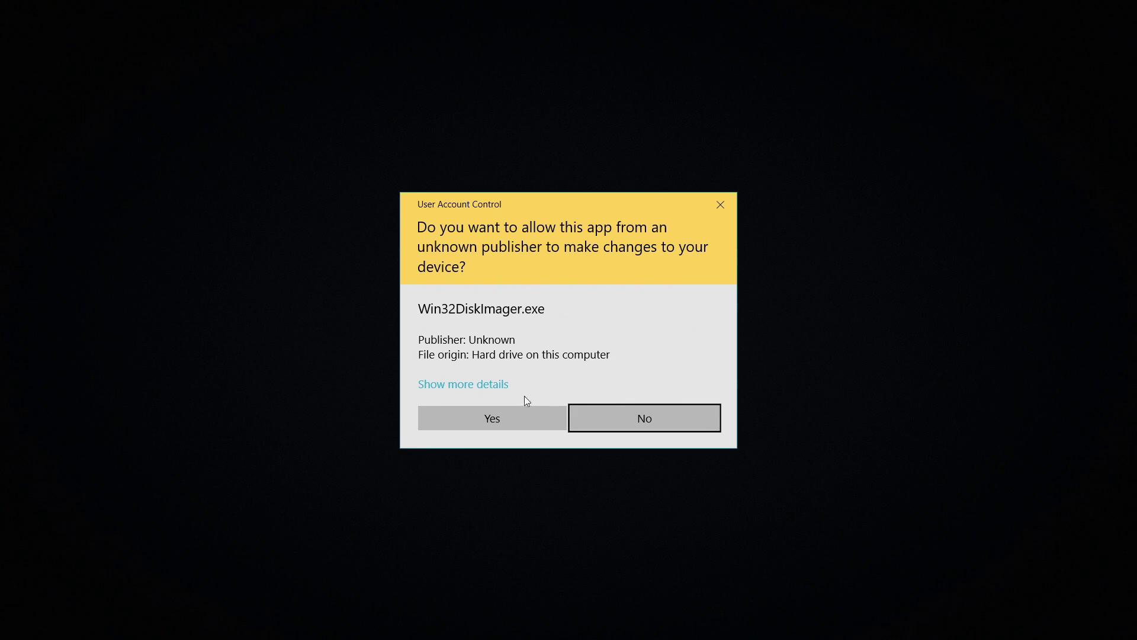
pyautogui.click(526, 413)
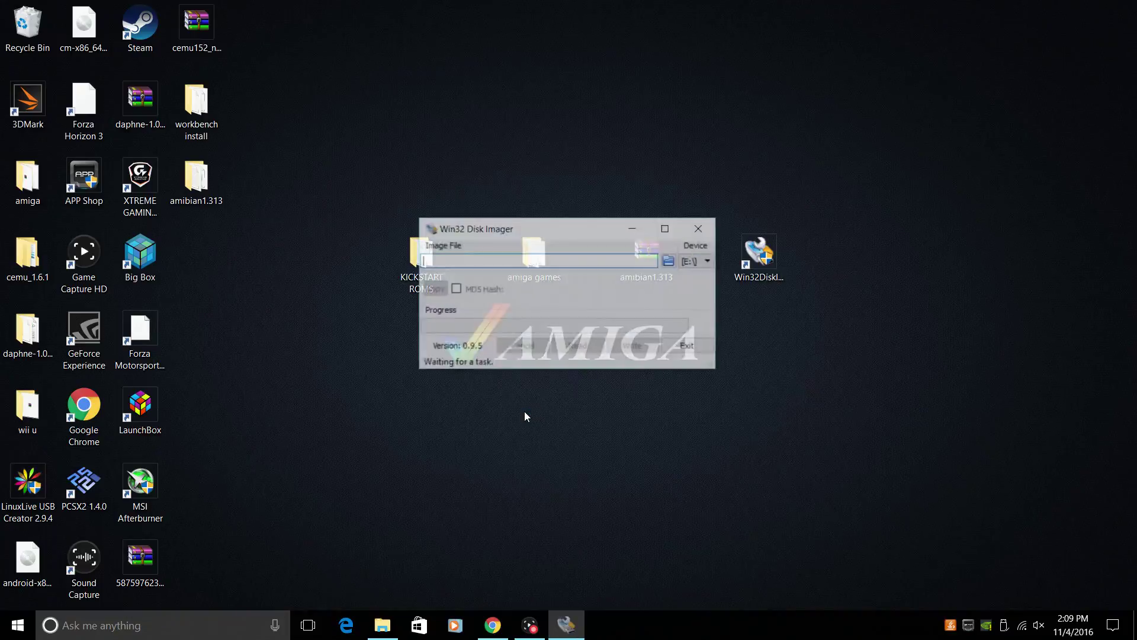
pyautogui.click(700, 263)
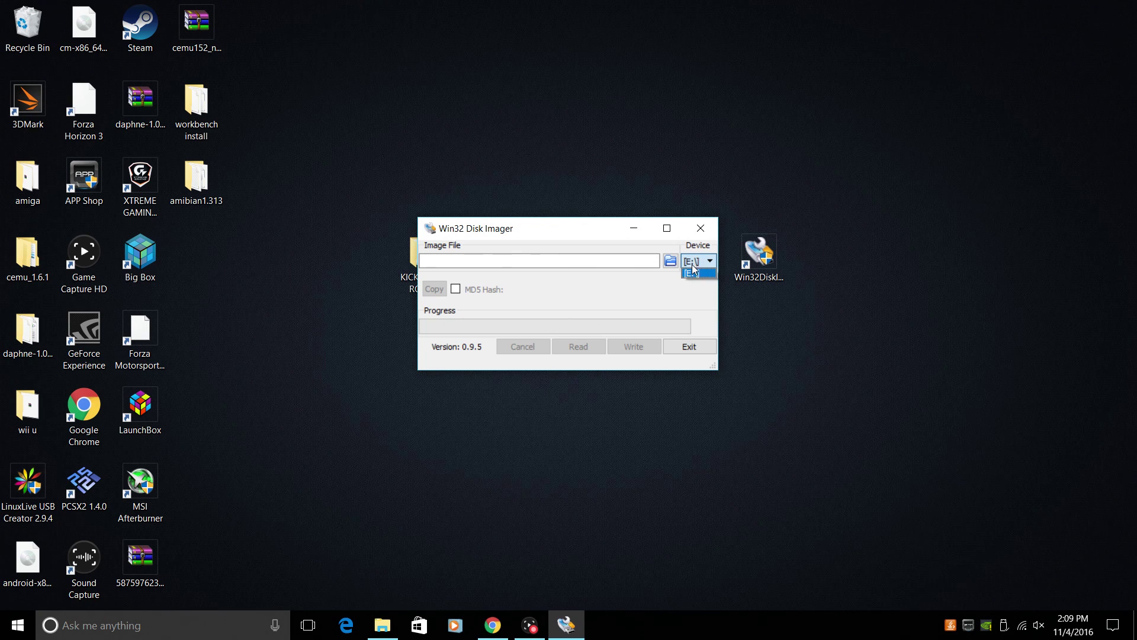
pyautogui.click(695, 277)
pyautogui.click(392, 627)
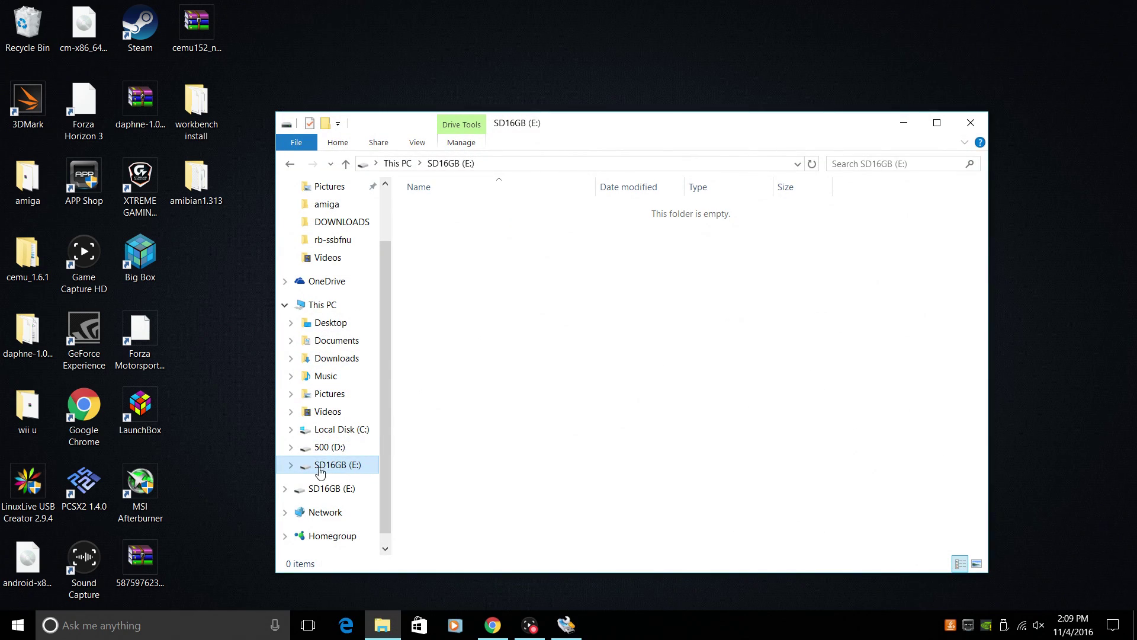
pyautogui.click(904, 123)
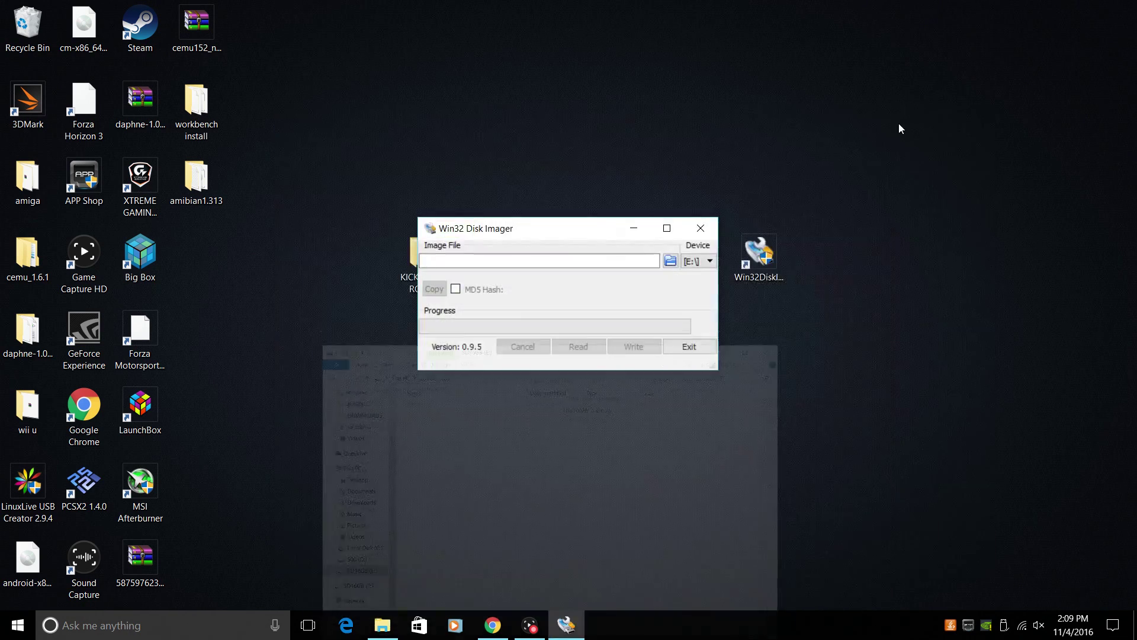
# - Load the amibian1.313 disk image from the amibian1.313 folder on the Desktop as the image file
pyautogui.click(673, 264)
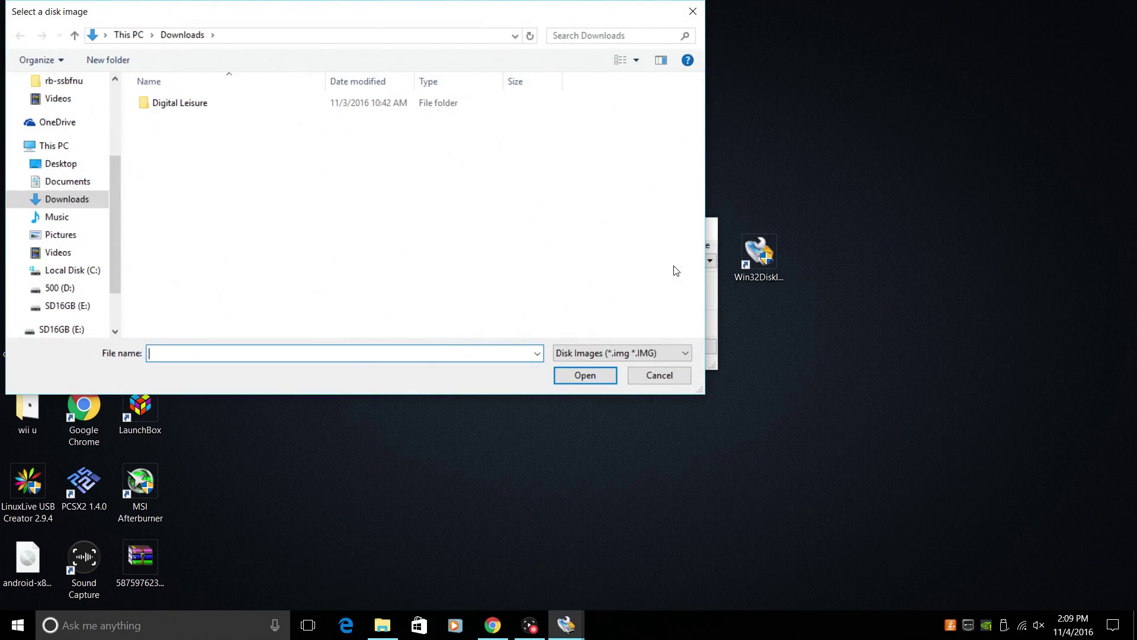
pyautogui.moveTo(372, 20); pyautogui.dragTo(696, 85)
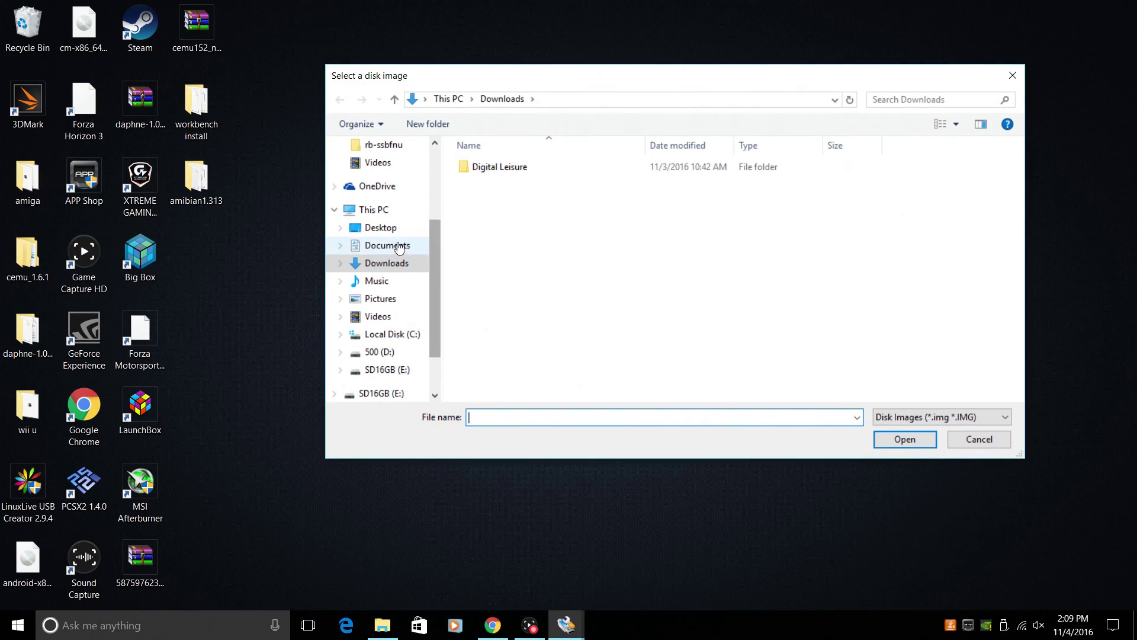
pyautogui.click(384, 232)
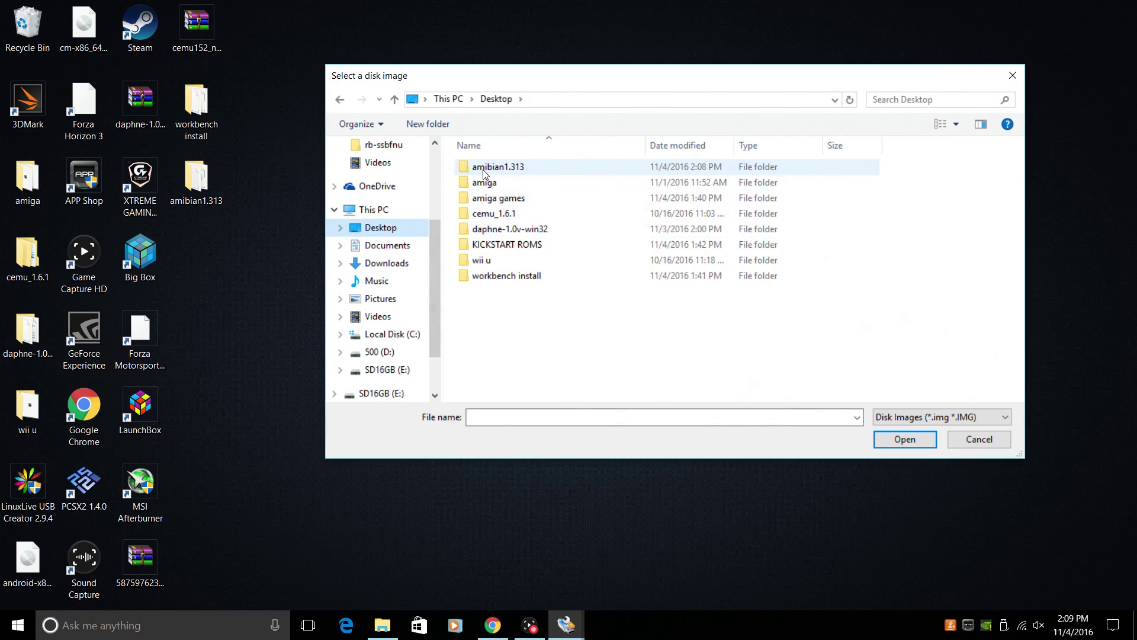
pyautogui.doubleClick(508, 170)
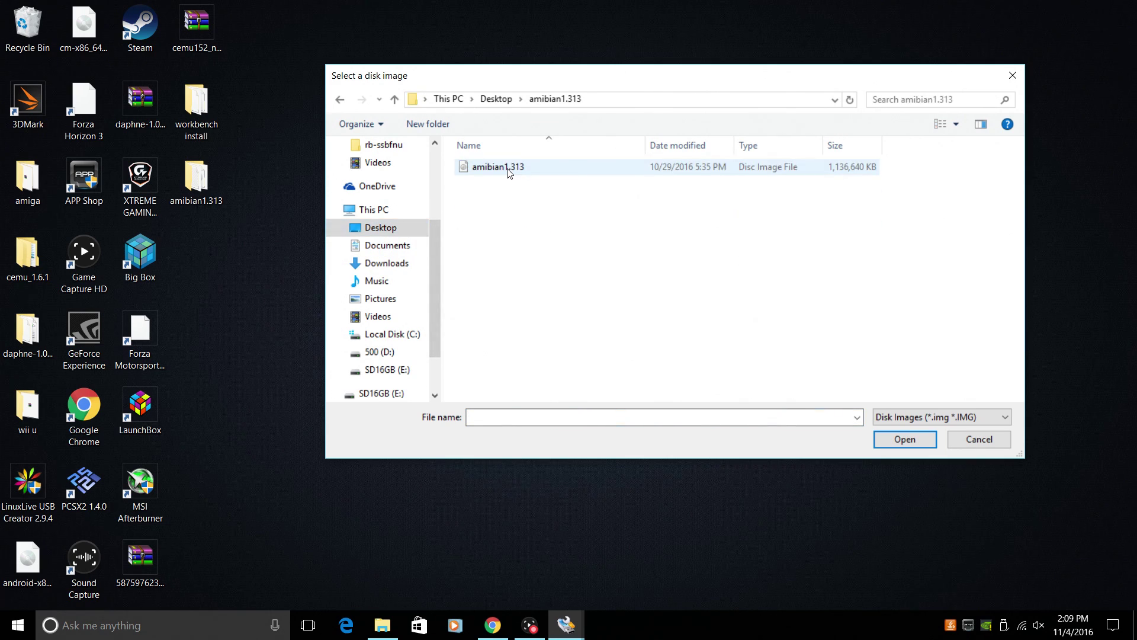
pyautogui.doubleClick(789, 172)
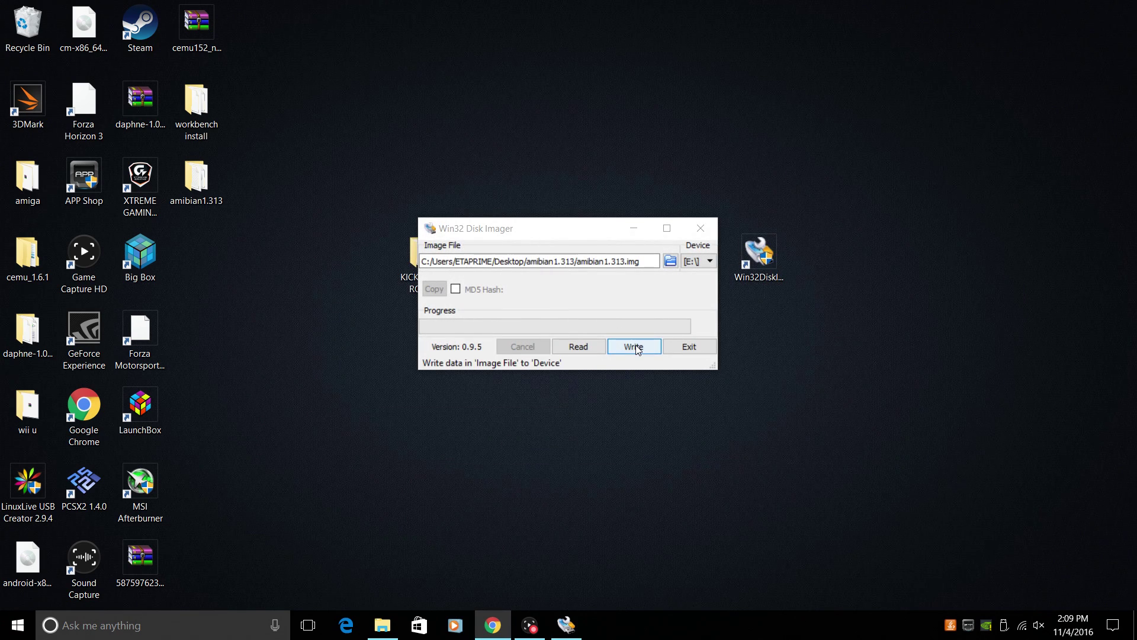
# - Write the Amibian image to the SD card on E: and close Win32 Disk Imager once the write completes
pyautogui.click(637, 348)
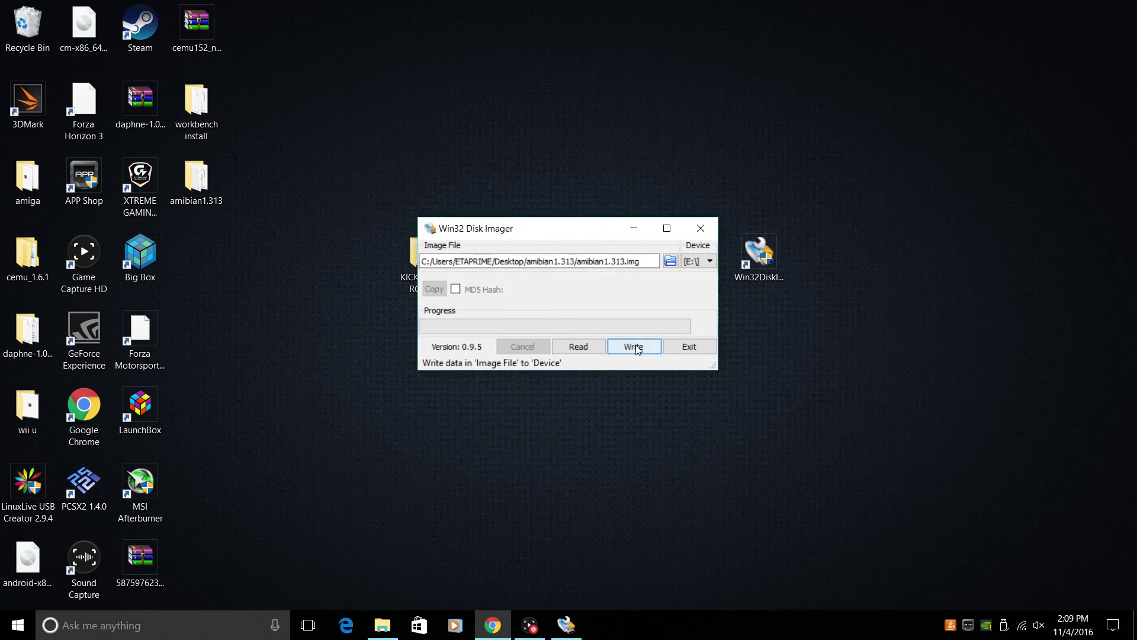
pyautogui.click(599, 339)
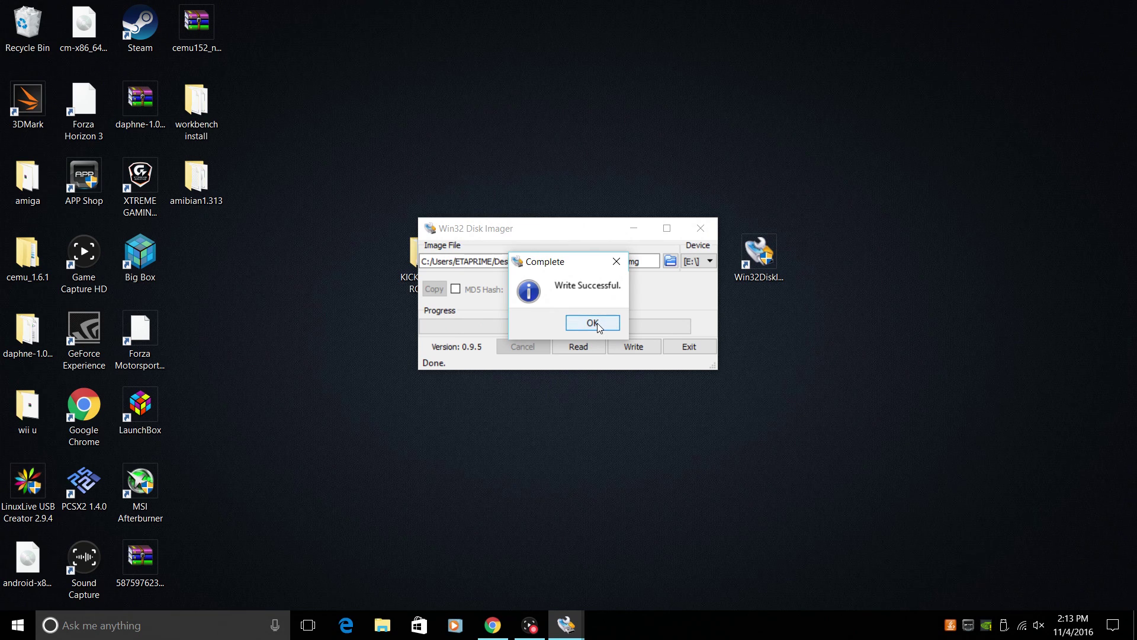
pyautogui.click(593, 323)
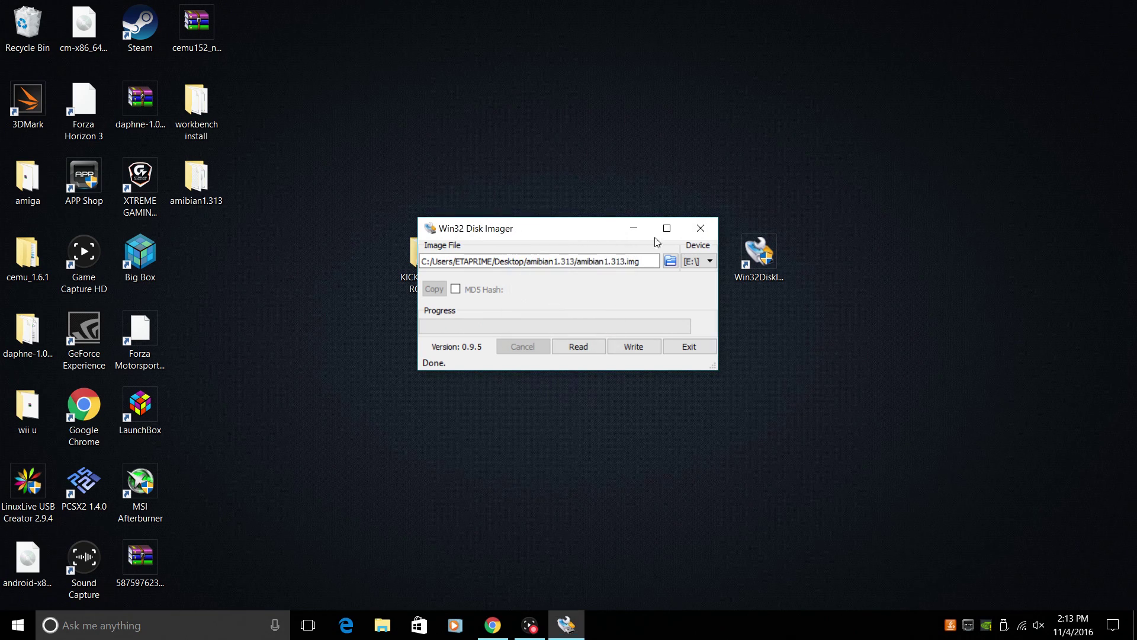
pyautogui.click(701, 228)
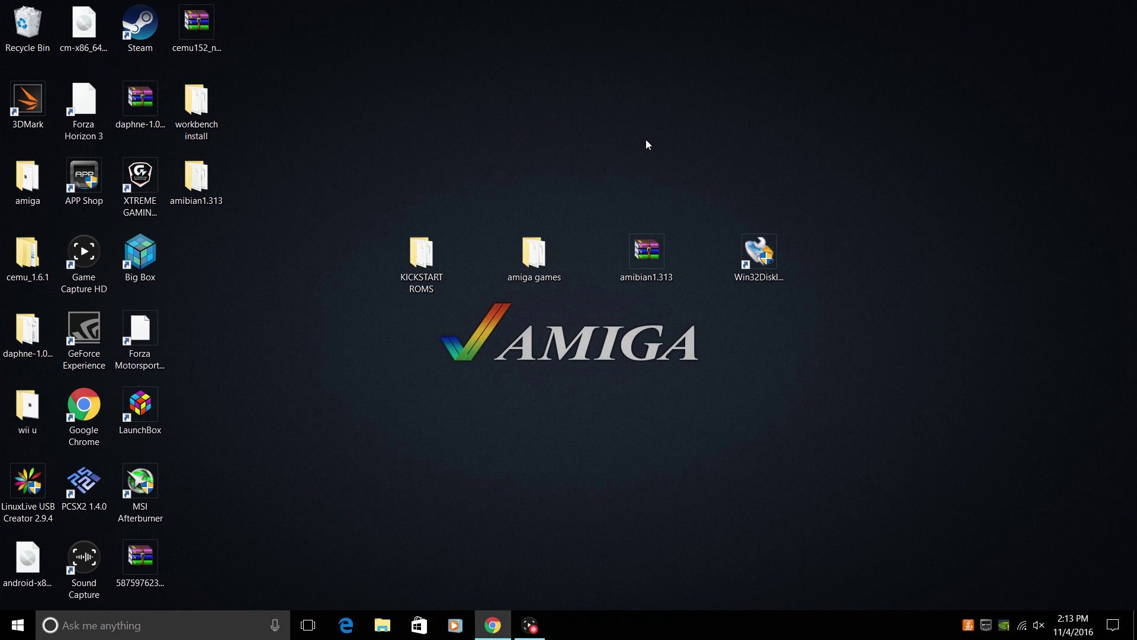
# - Check the ROM files in the KICKSTART ROMS folder on the desktop and close the folder
pyautogui.doubleClick(409, 254)
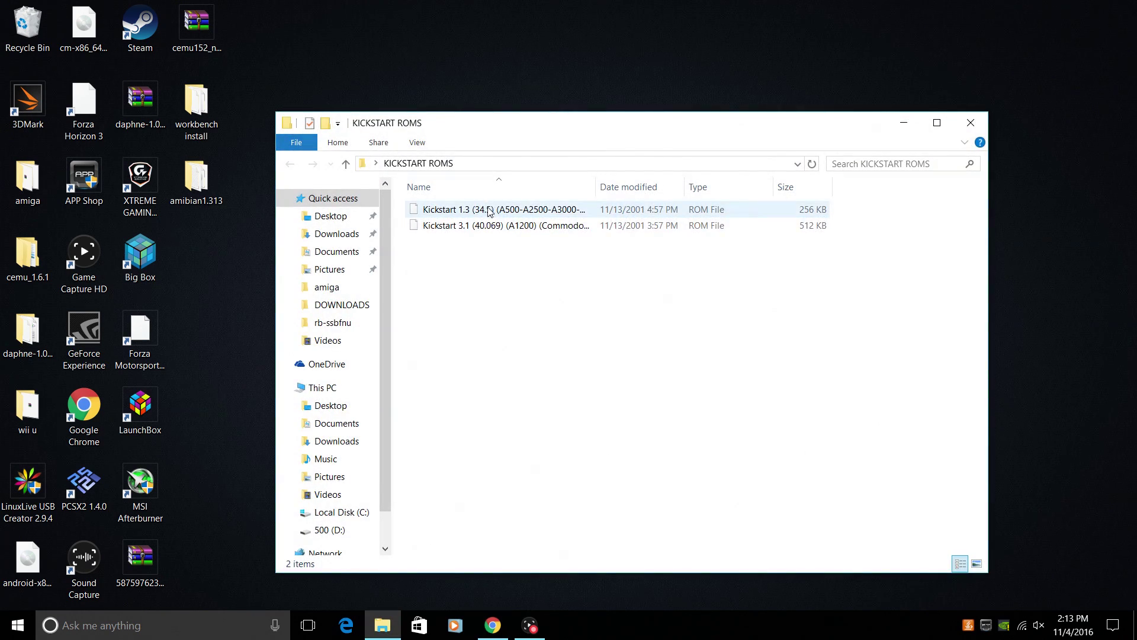
pyautogui.click(968, 123)
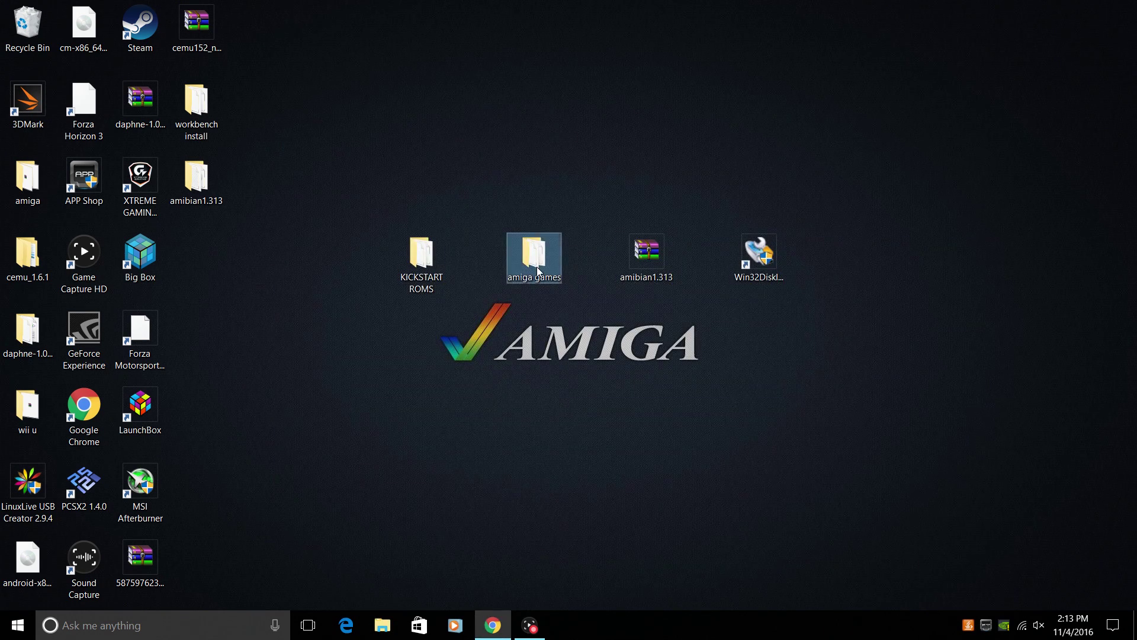
# - Check the game files in the amiga games folder on the desktop and close the folder
pyautogui.doubleClick(534, 253)
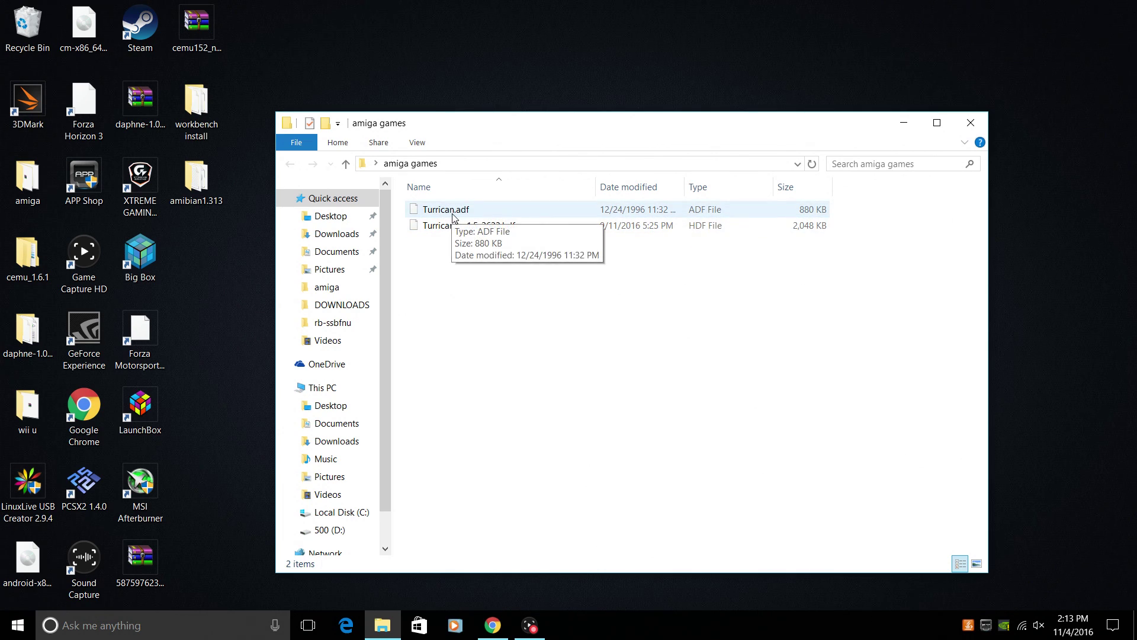
pyautogui.click(970, 123)
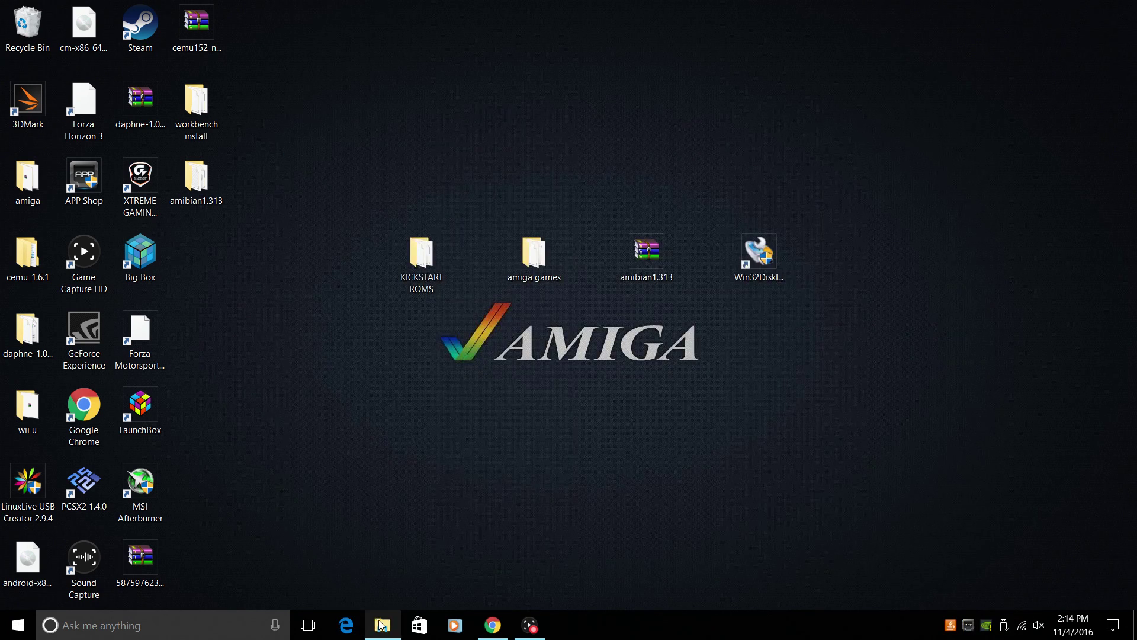
# - Check the file system of USB drive E: in its properties and close them
pyautogui.moveTo(559, 128); pyautogui.dragTo(734, 112)
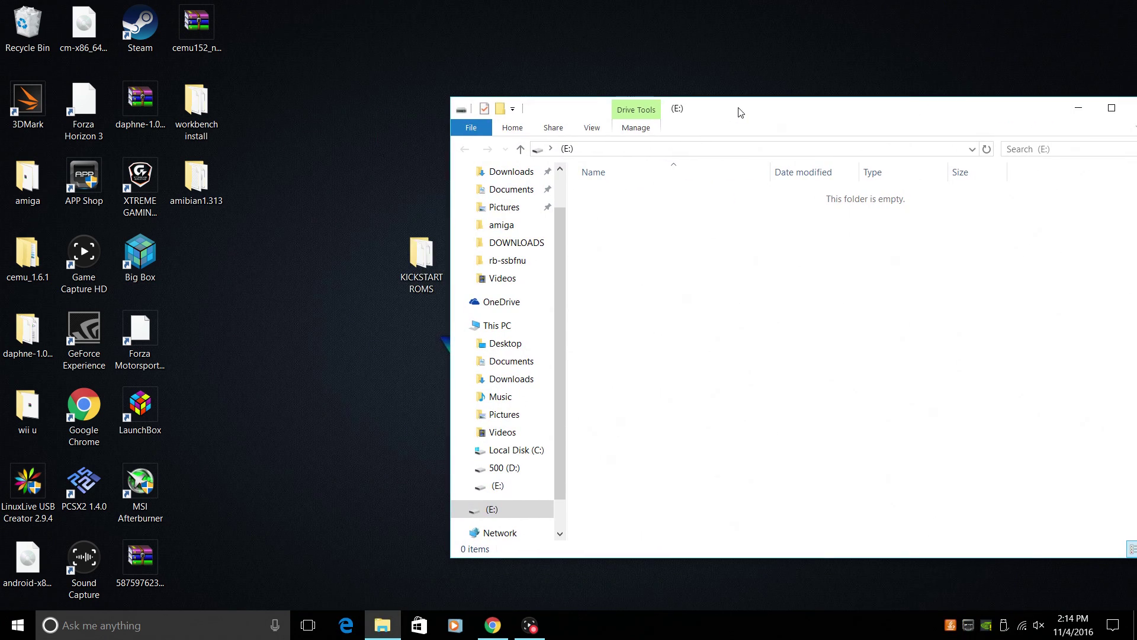
pyautogui.rightClick(492, 509)
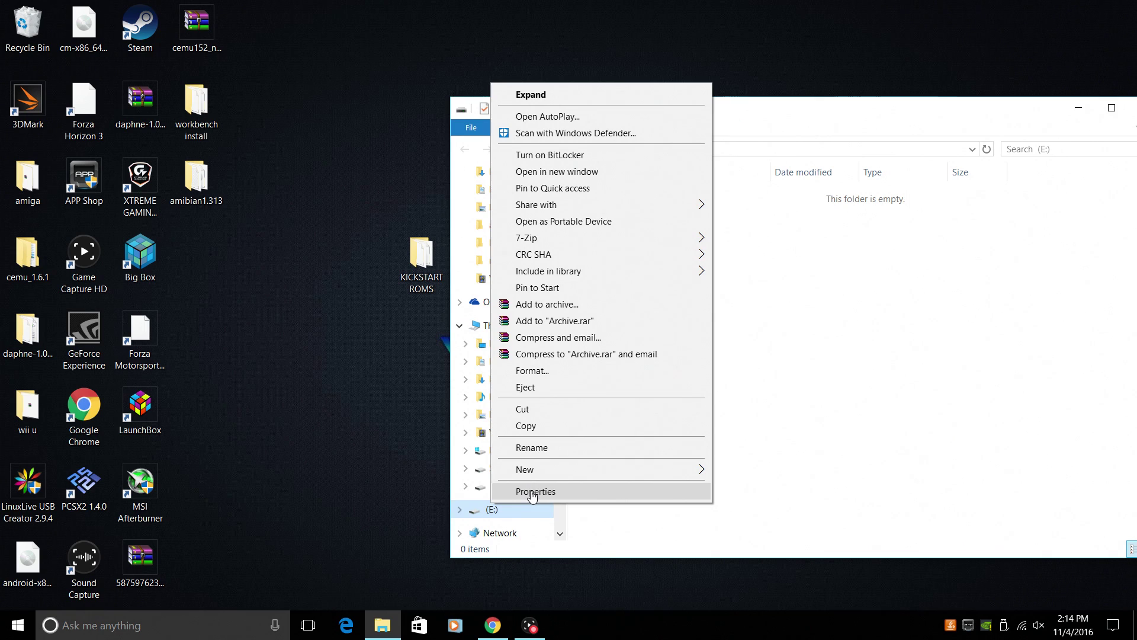
pyautogui.click(536, 491)
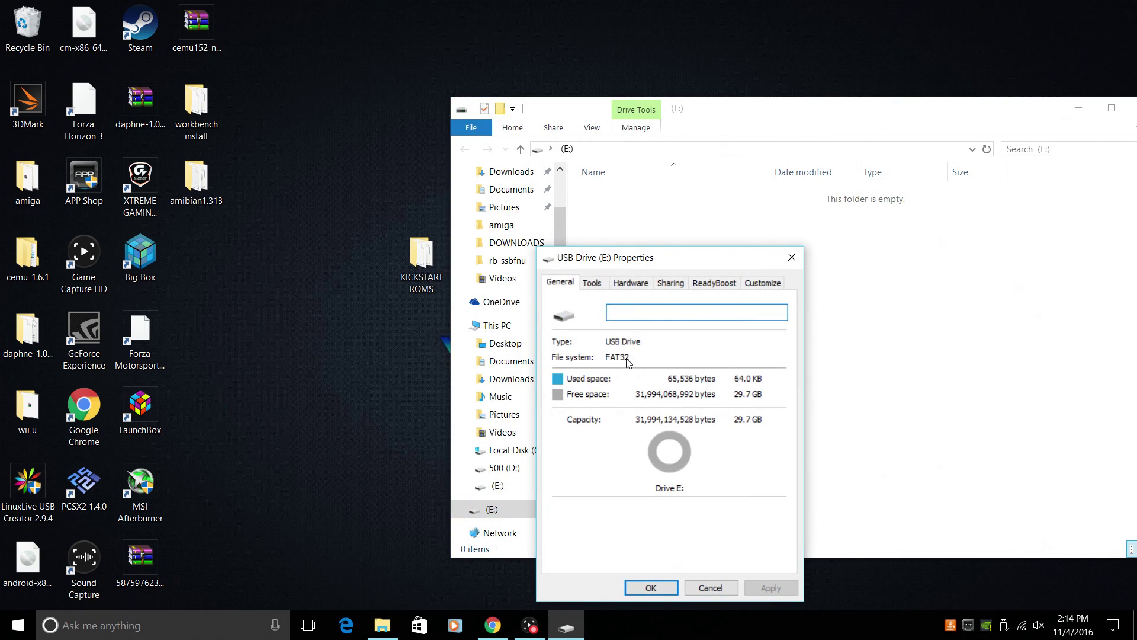
pyautogui.click(791, 257)
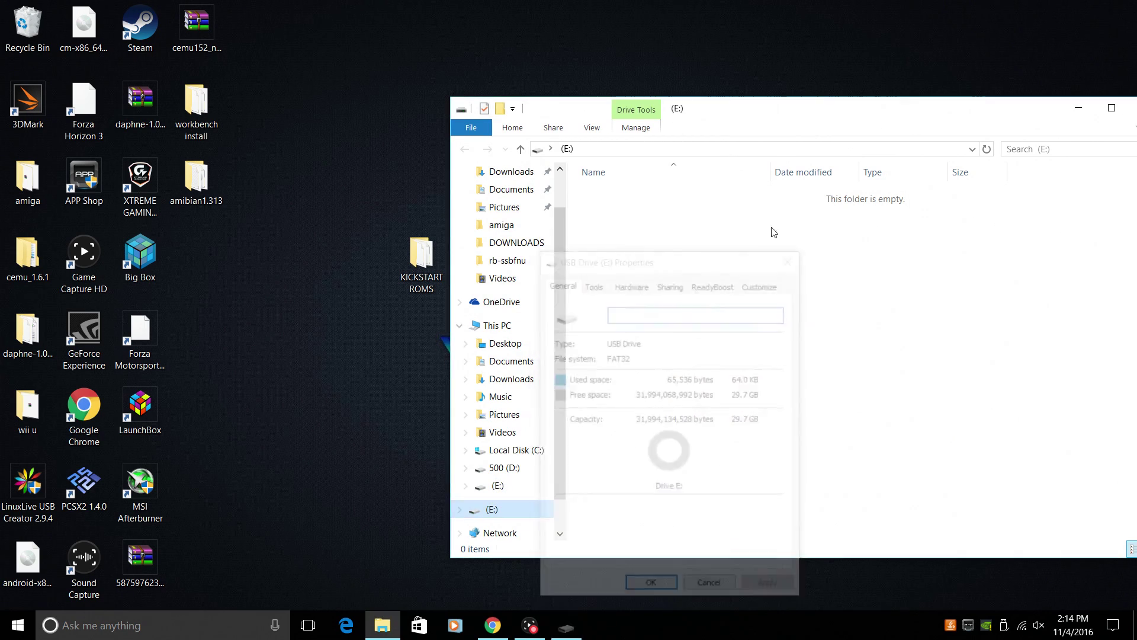
# - Copy the KICKSTART ROMS and amiga games folders from the desktop to USB drive E: and close its window
pyautogui.moveTo(741, 124); pyautogui.dragTo(850, 119)
pyautogui.moveTo(527, 270); pyautogui.dragTo(764, 268)
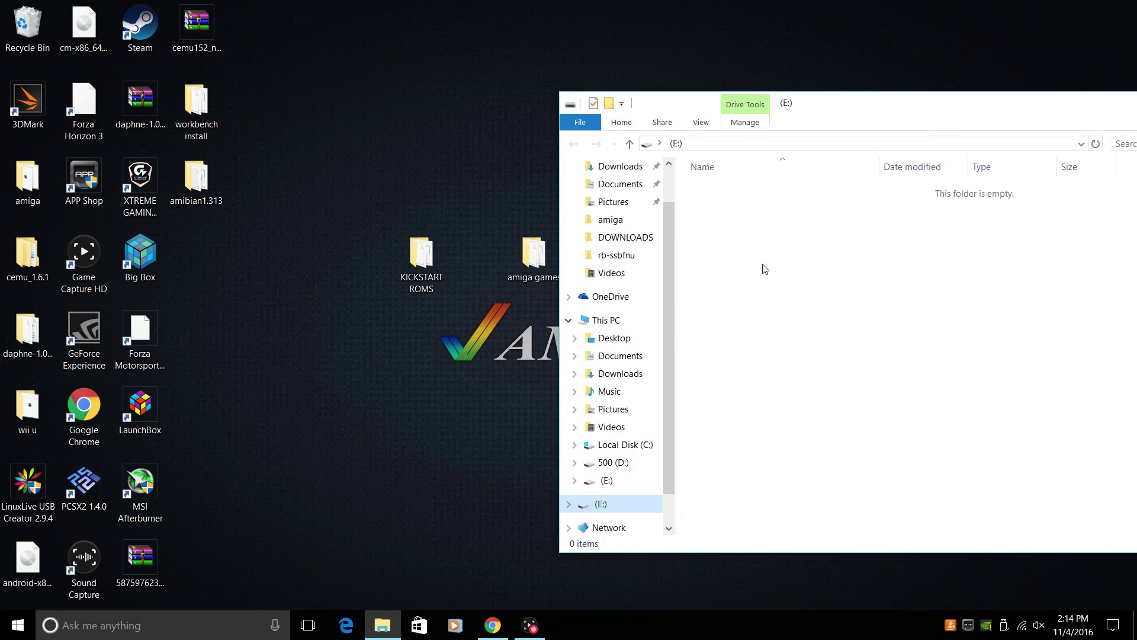
pyautogui.moveTo(422, 261); pyautogui.dragTo(740, 302)
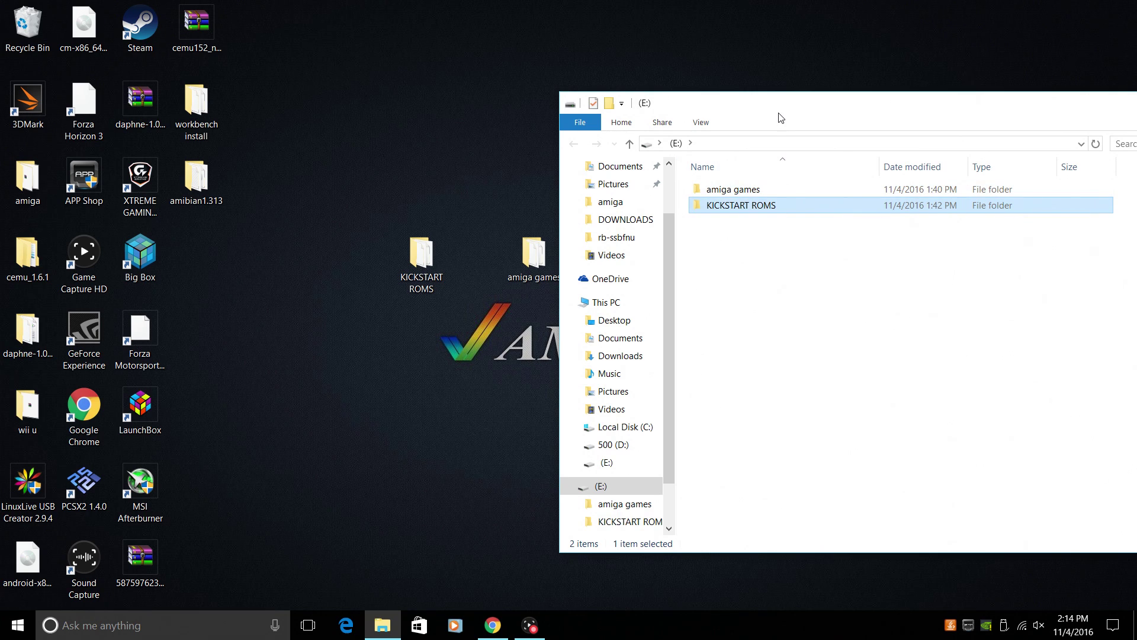
pyautogui.moveTo(781, 118); pyautogui.dragTo(465, 112)
pyautogui.click(943, 97)
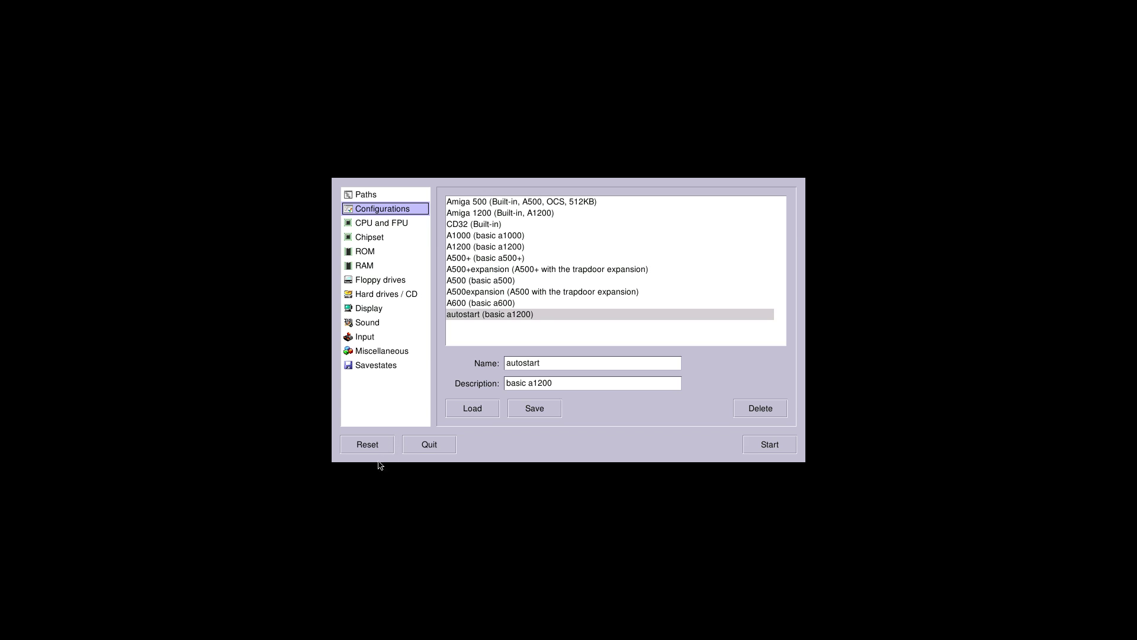
# - Quit the emulator to the Amibian command line, run raspi-config and expand the filesystem to the whole SD card
pyautogui.click(451, 446)
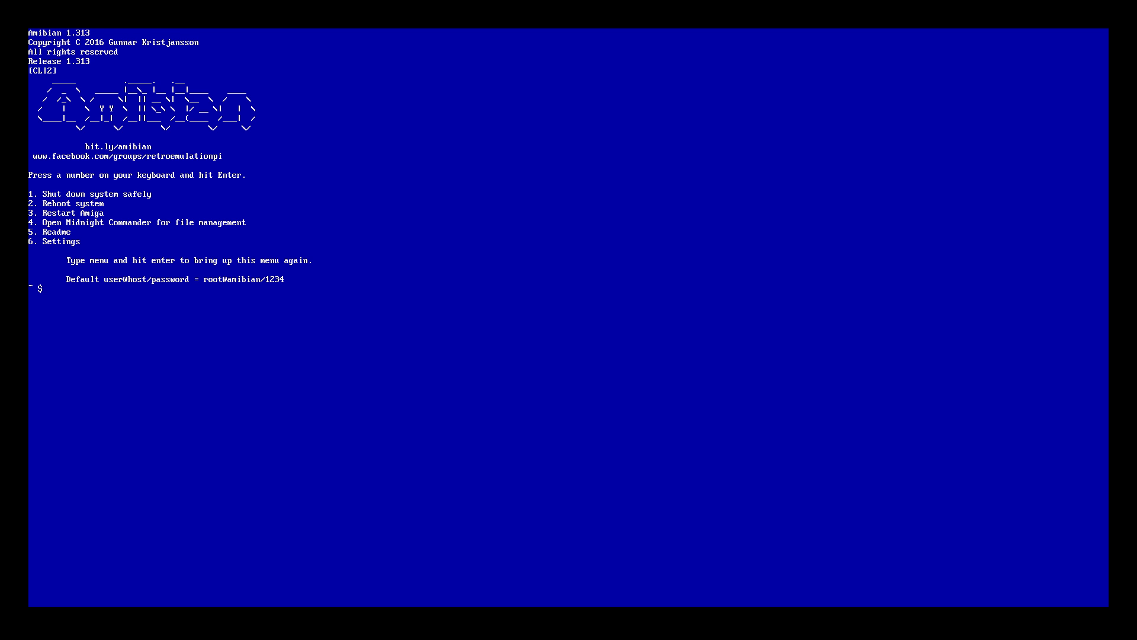
pyautogui.write('ra')
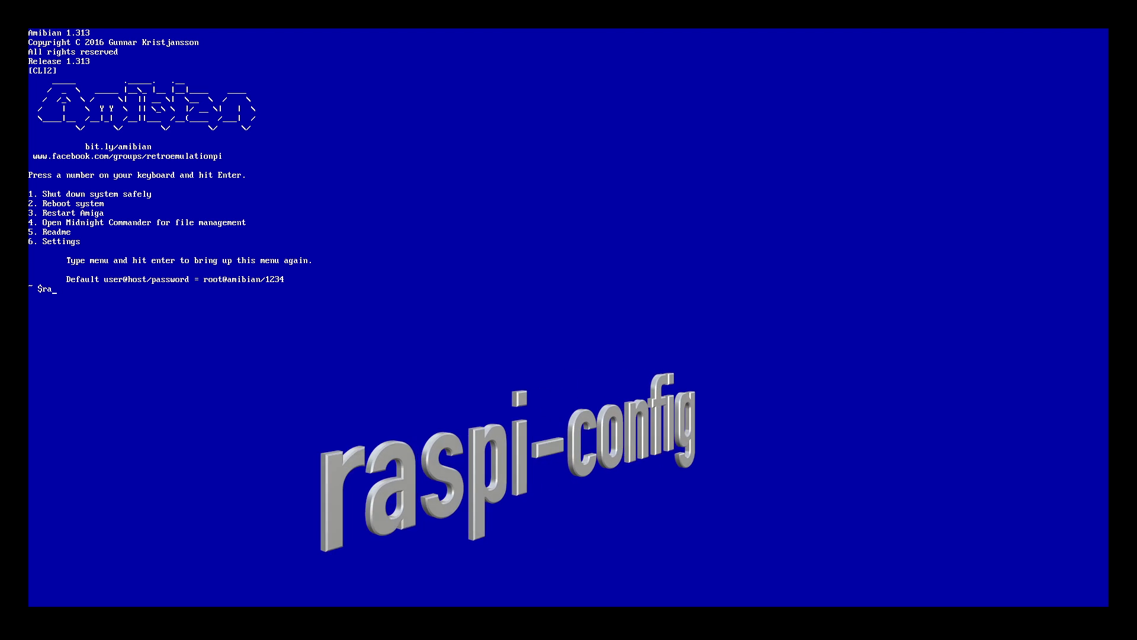
pyautogui.write('spi-')
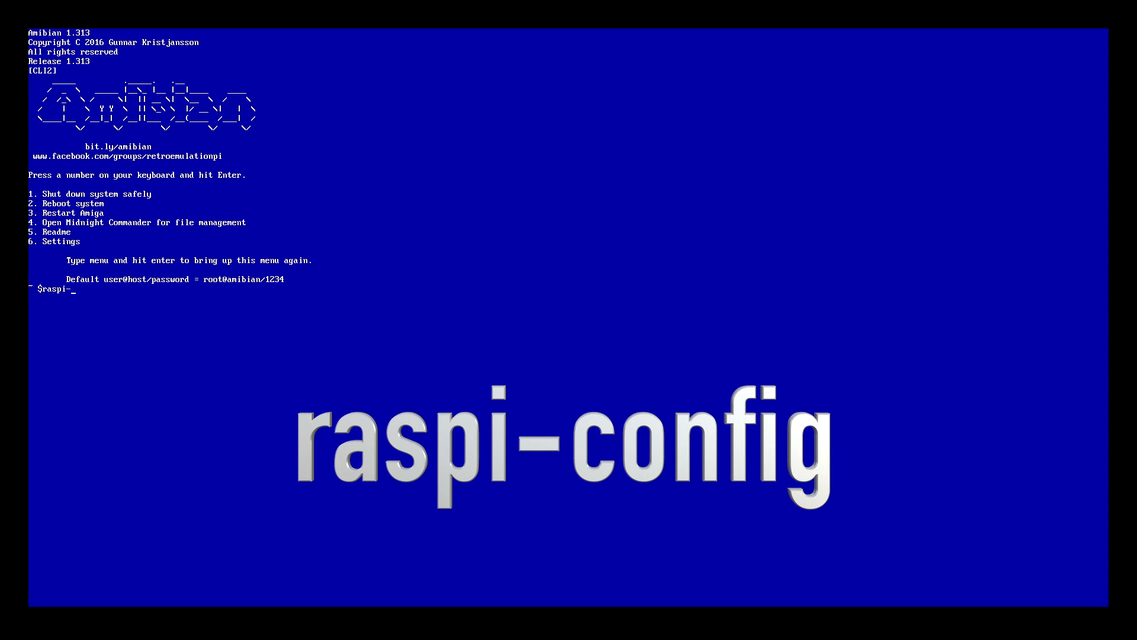
pyautogui.write('config')
pyautogui.press('Return')
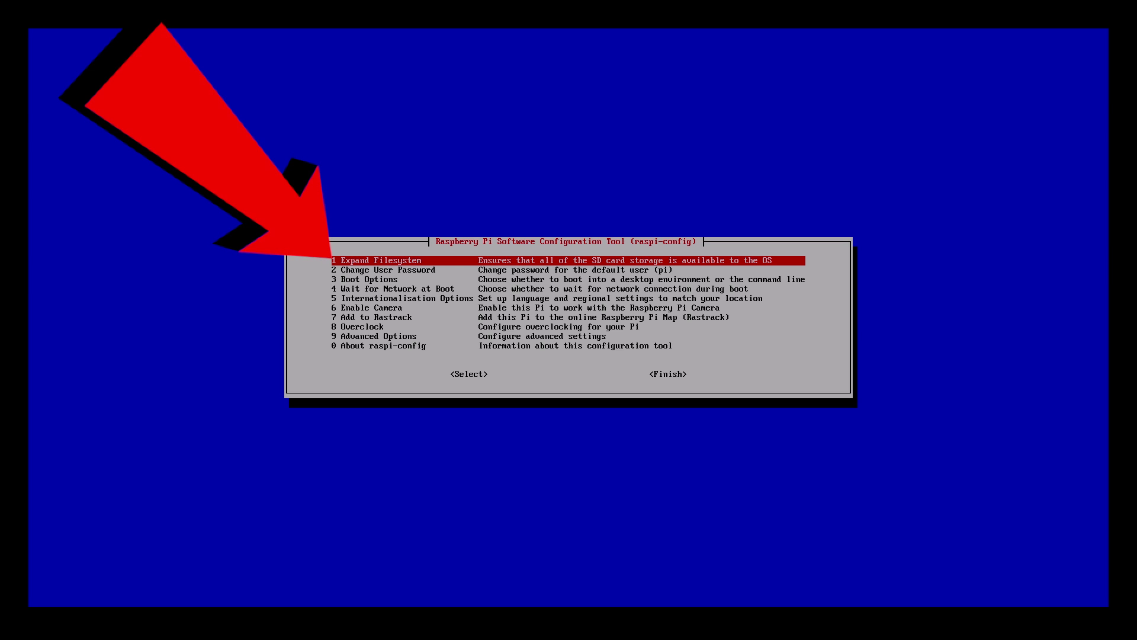
pyautogui.press('Return')
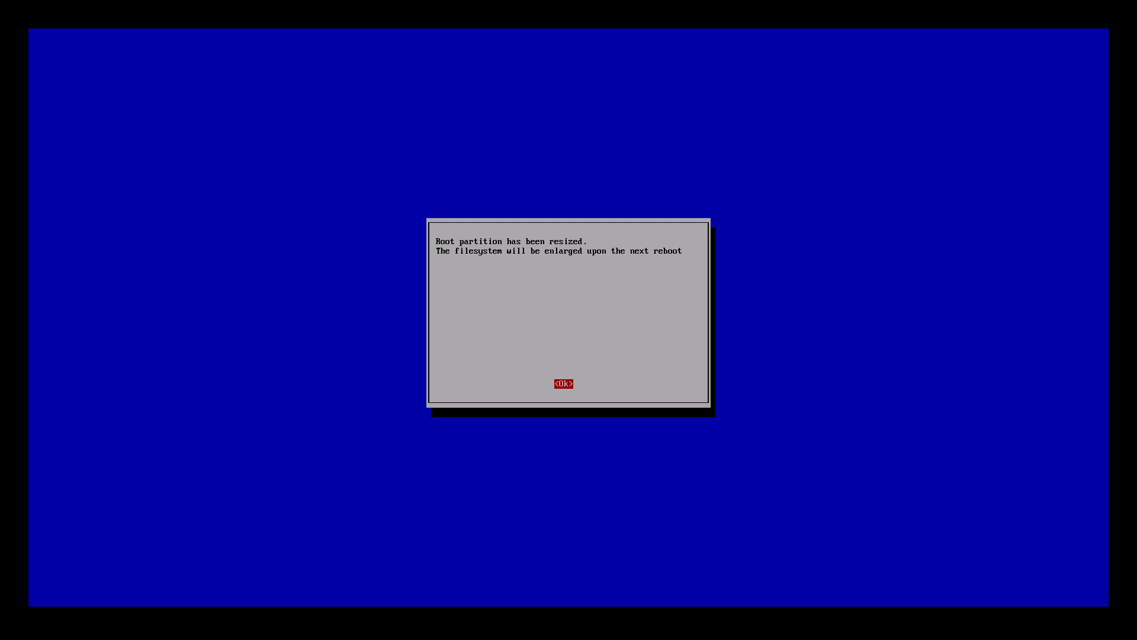
pyautogui.press('Return')
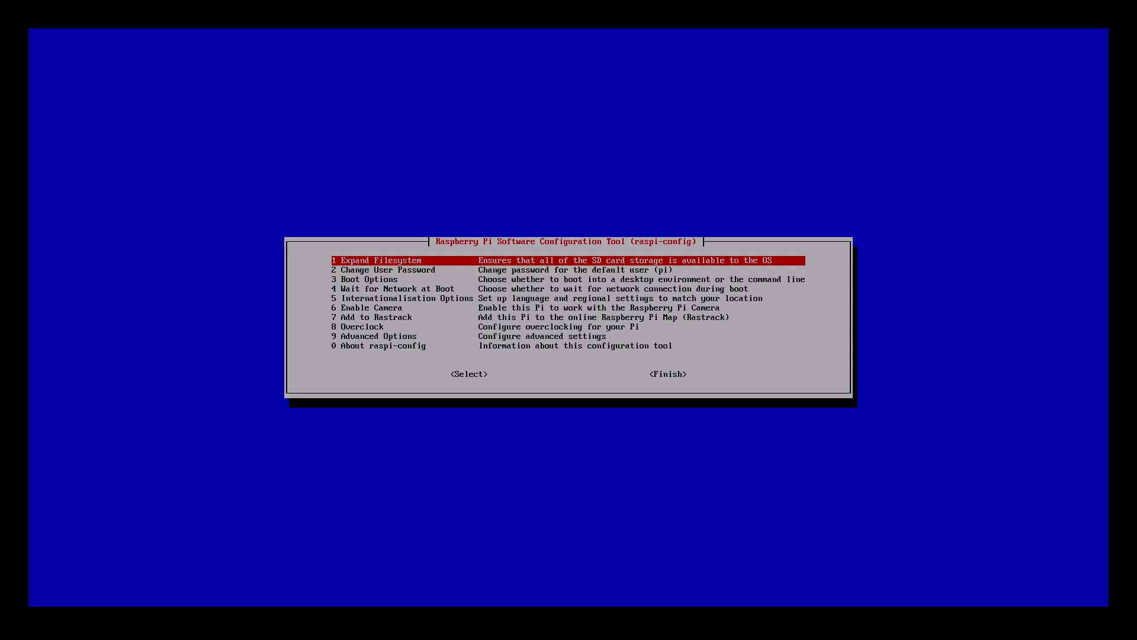
# - Set the GPU memory split to 256 in the advanced options of raspi-config
pyautogui.press('Down')
pyautogui.press('Down')
pyautogui.press('Down')
pyautogui.press('Down')
pyautogui.press('Down')
pyautogui.press('Down')
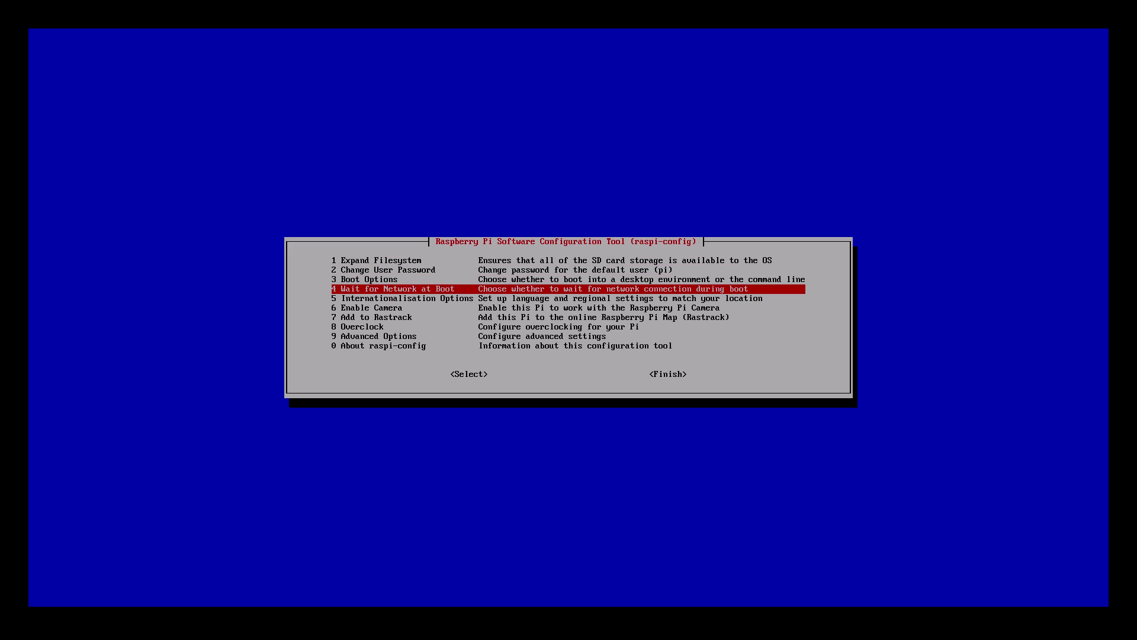
pyautogui.press('Down')
pyautogui.press('Down')
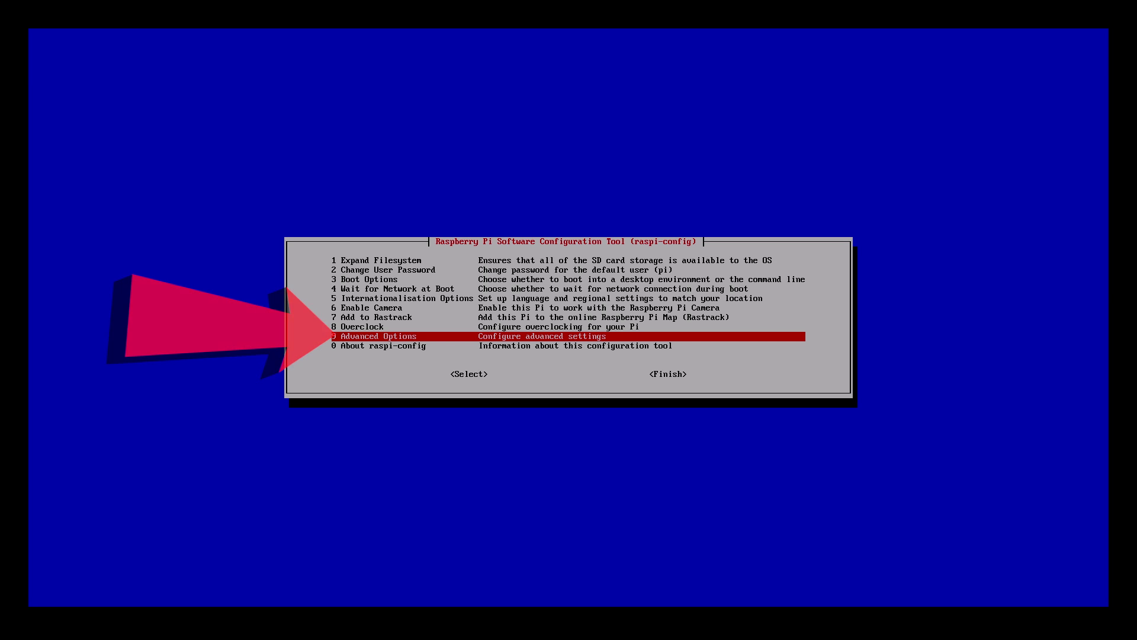
pyautogui.press('Return')
pyautogui.press('Down')
pyautogui.press('Down')
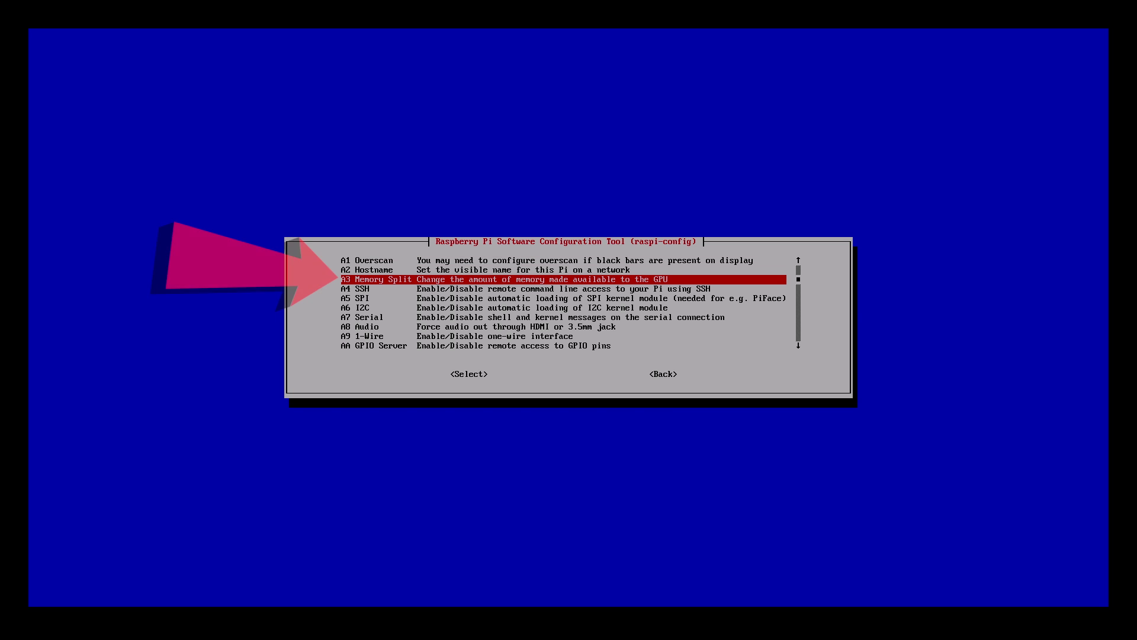
pyautogui.press('Return')
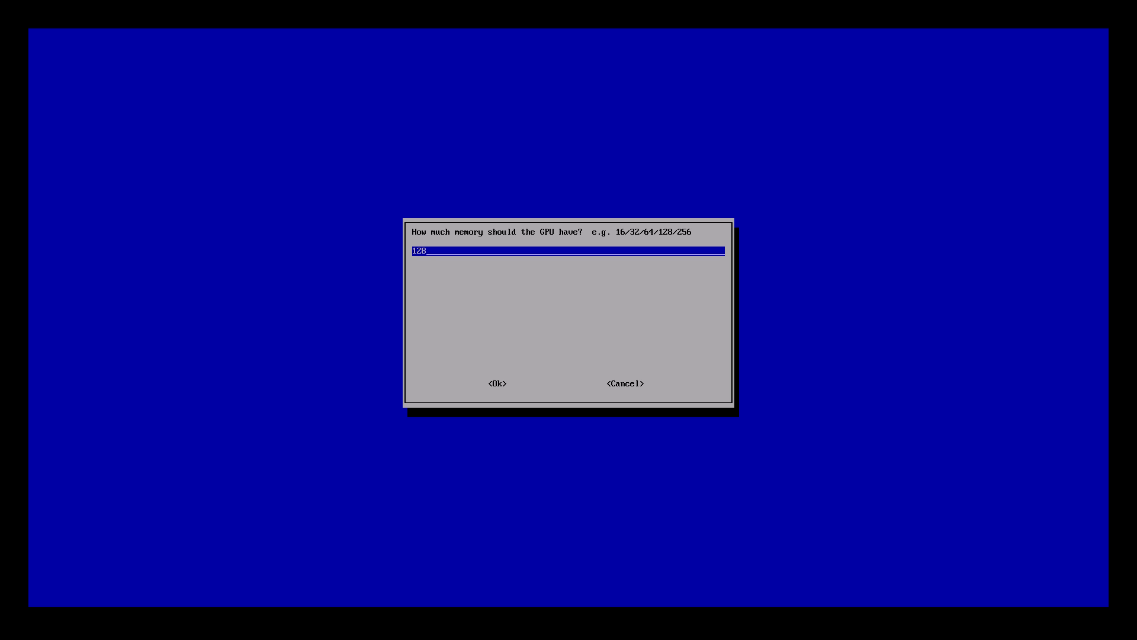
pyautogui.press('BackSpace')
pyautogui.press('BackSpace')
pyautogui.write('256')
pyautogui.press('Tab')
pyautogui.press('Return')
pyautogui.press('Return')
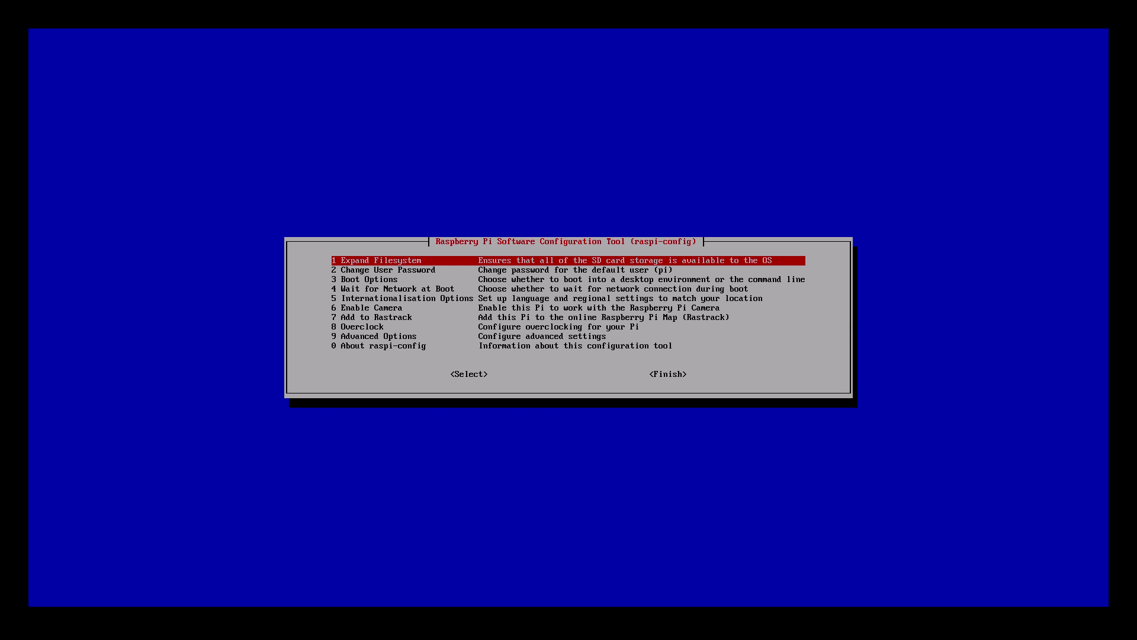
# - Finish the raspi-config setup and reboot the Raspberry Pi
pyautogui.press('Down')
pyautogui.press('Down')
pyautogui.press('Tab')
pyautogui.press('Tab')
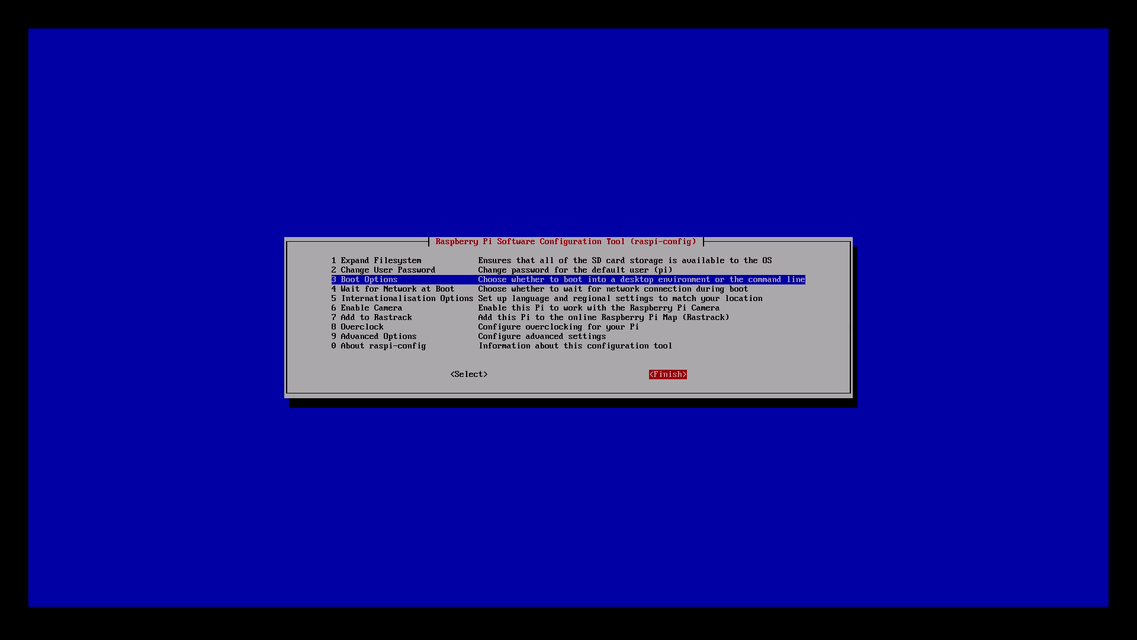
pyautogui.press('Return')
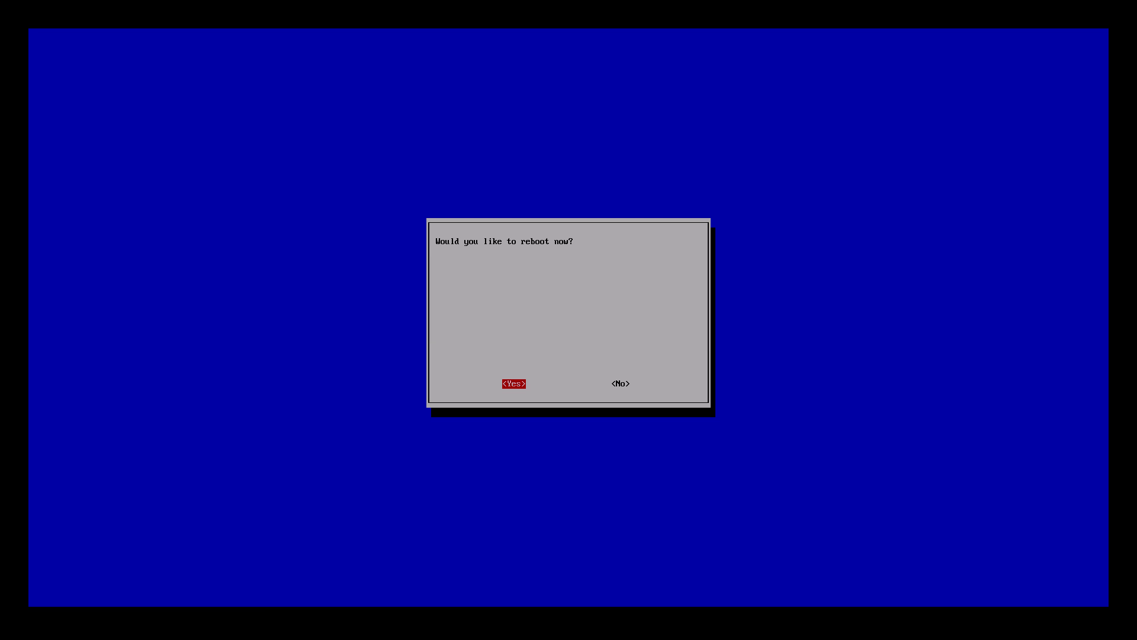
pyautogui.press('Return')
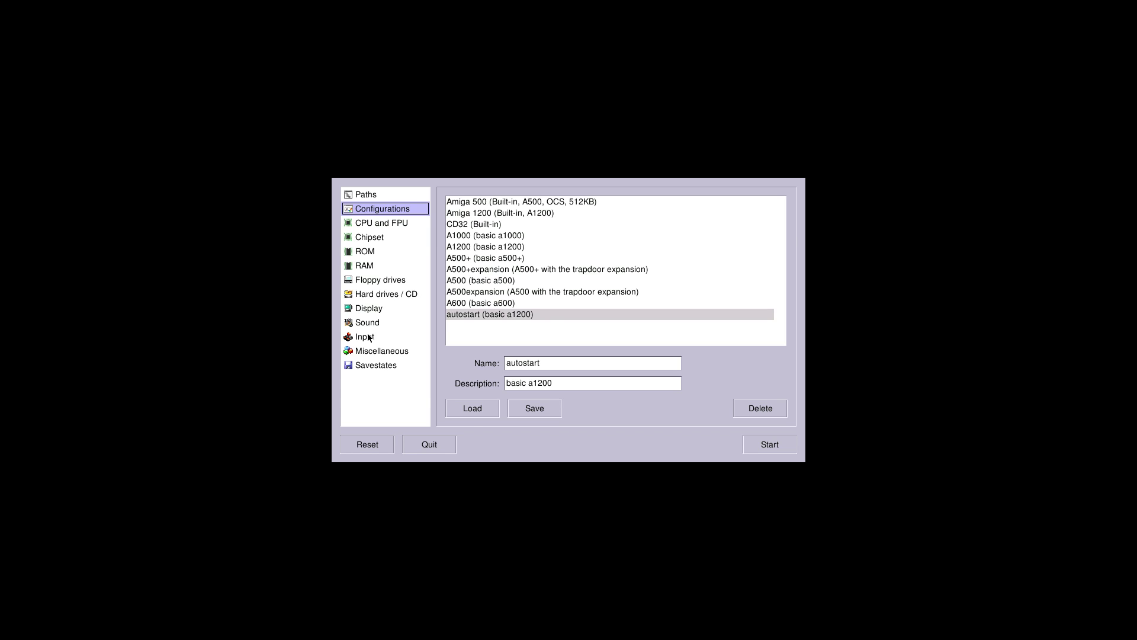
# - Quit the emulator, open Midnight Commander with menu option 4 and go up to the root directory
pyautogui.click(446, 446)
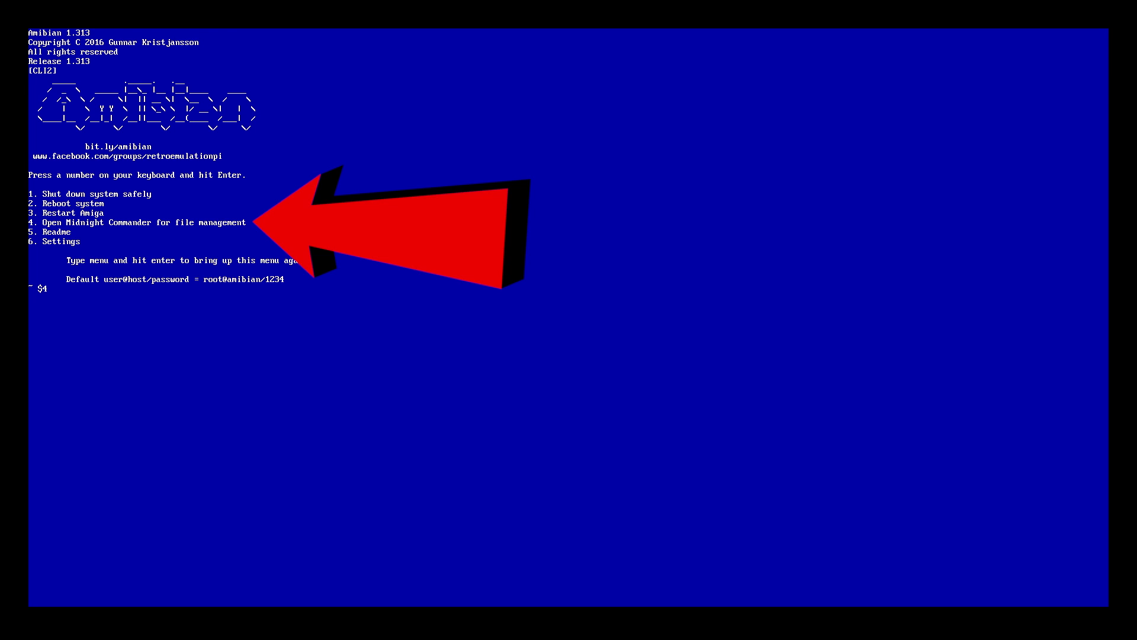
pyautogui.press('Return')
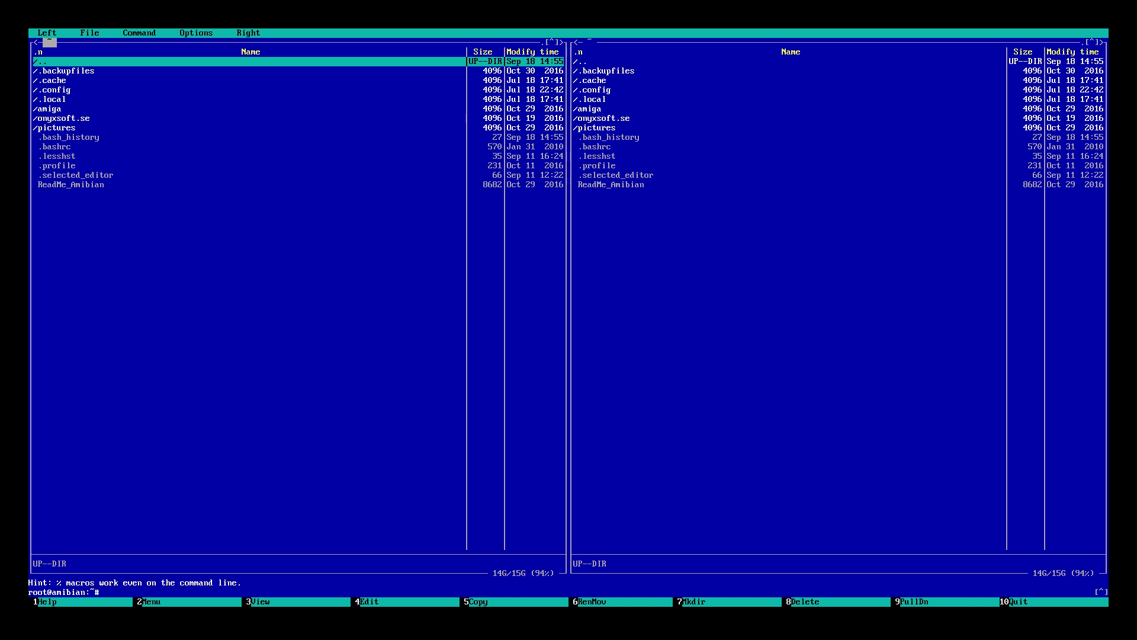
pyautogui.click(251, 109)
pyautogui.press('Up')
pyautogui.press('Up')
pyautogui.press('Up')
pyautogui.press('Up')
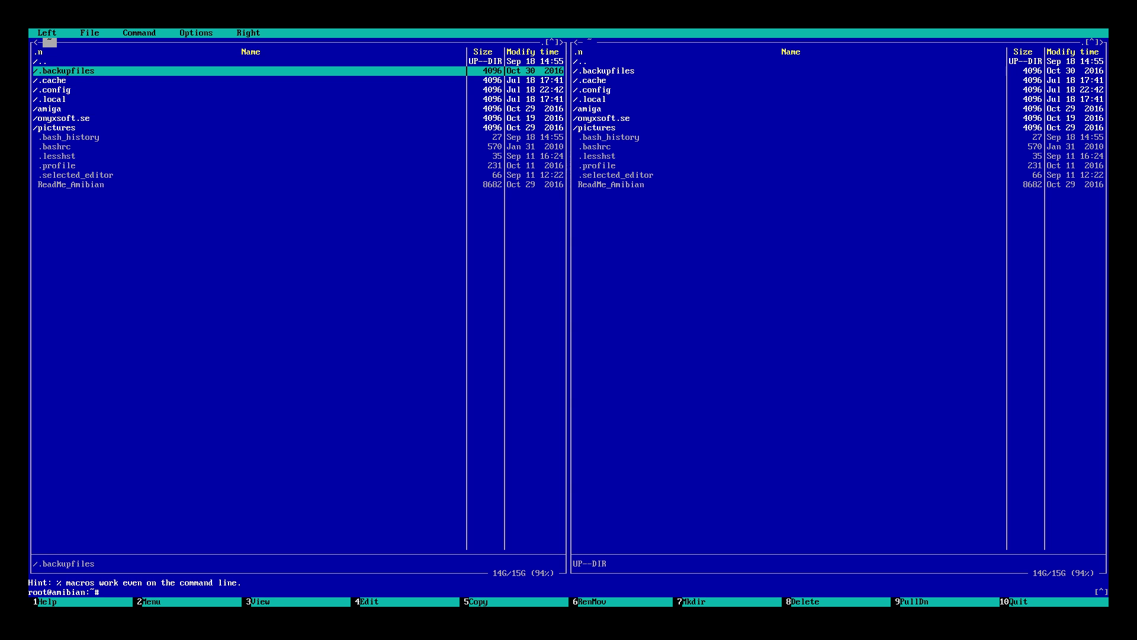
pyautogui.press('Up')
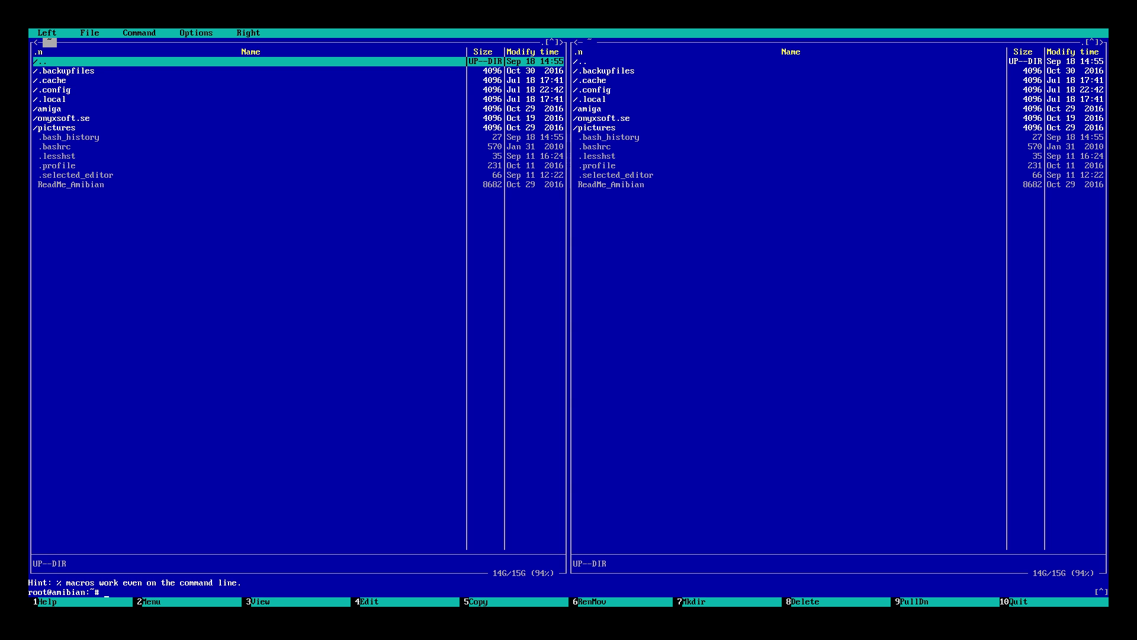
pyautogui.press('Return')
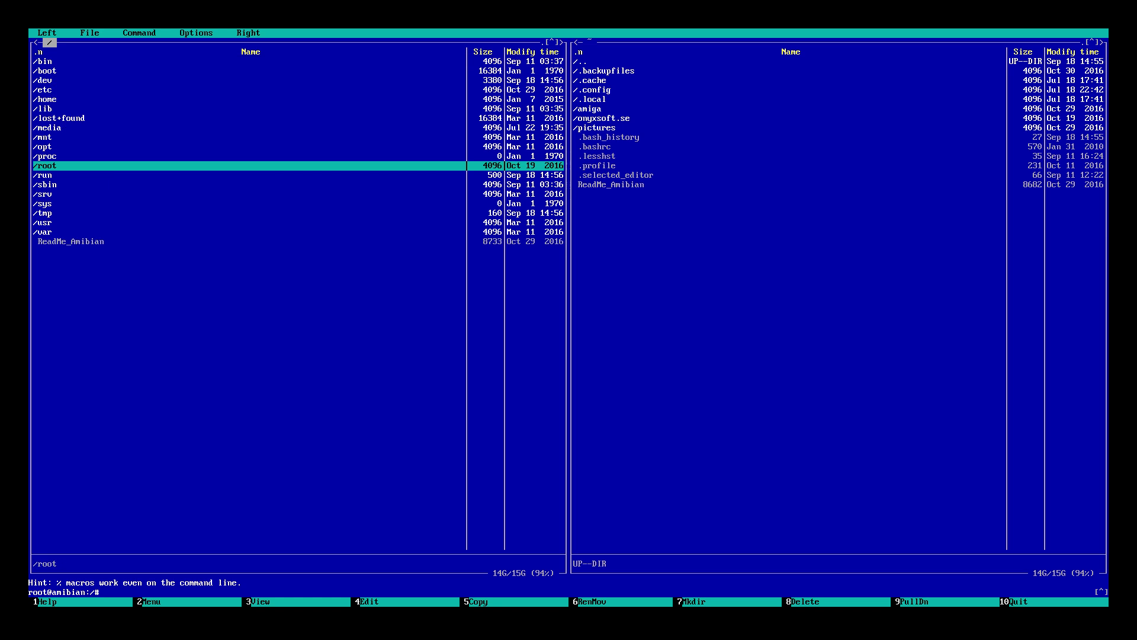
# - Open the /media/usb folder and highlight the KICKSTART ROMS folder in it
pyautogui.press('Up')
pyautogui.press('Up')
pyautogui.press('Up')
pyautogui.press('Up')
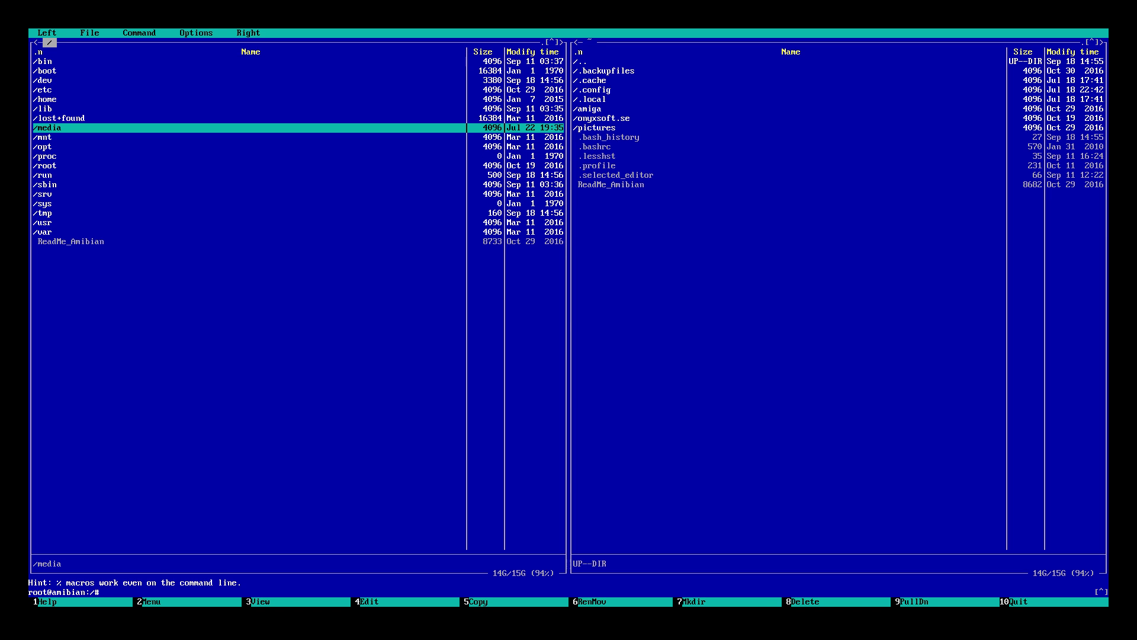
pyautogui.press('Return')
pyautogui.press('Down')
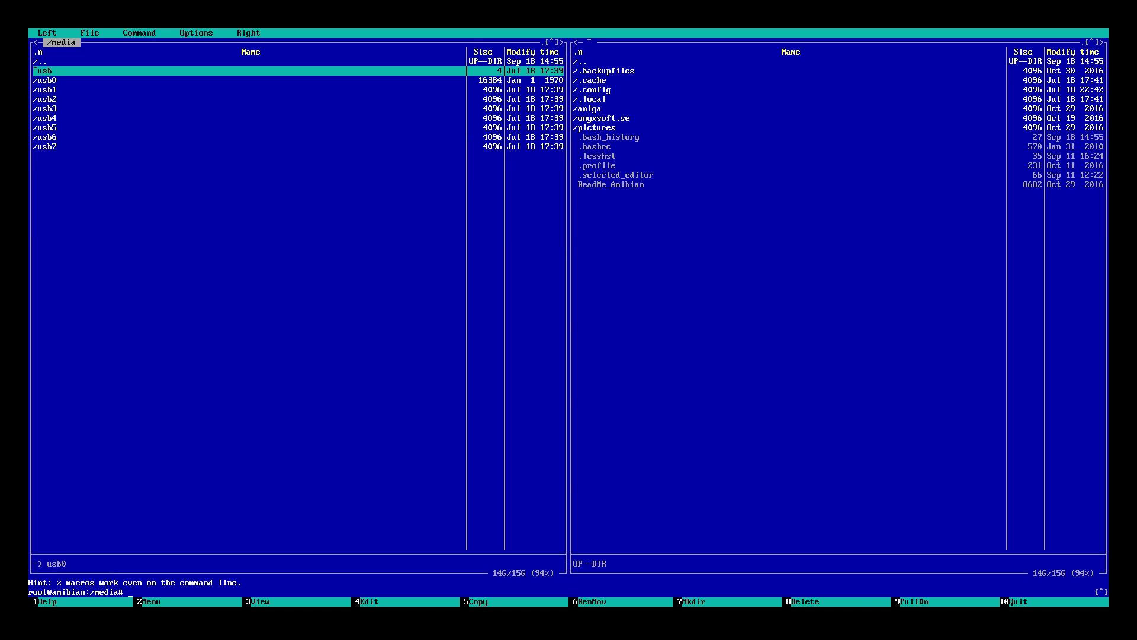
pyautogui.press('Return')
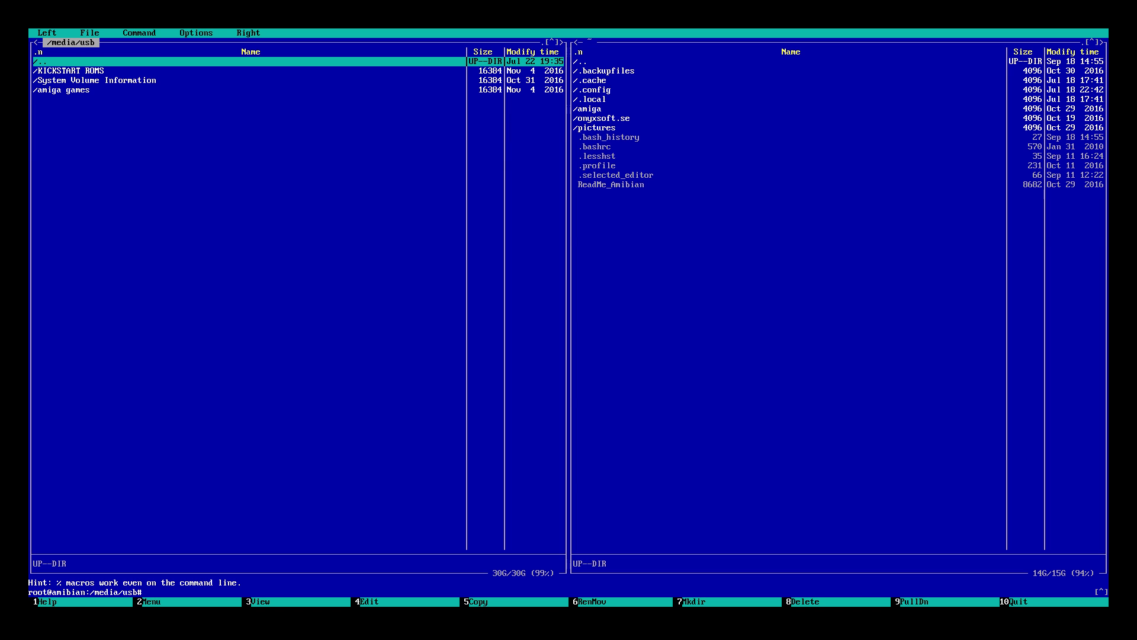
pyautogui.press('Down')
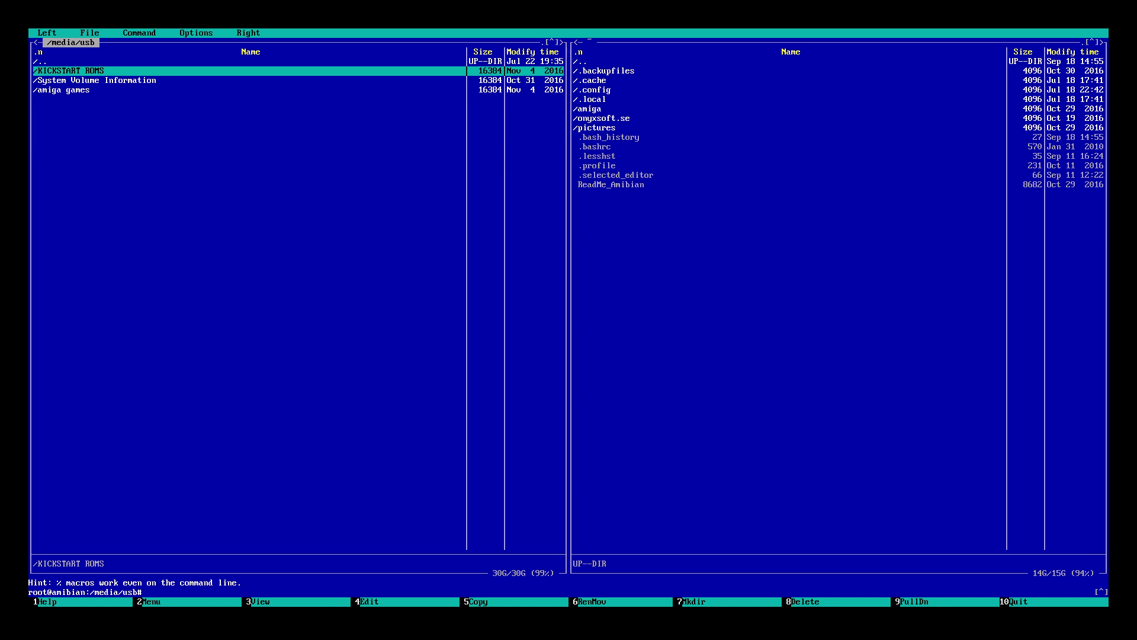
pyautogui.press('Down')
pyautogui.press('Down')
pyautogui.press('Up')
pyautogui.press('Up')
# - Open the ~/amiga/kickstarts folder in the other pane as the copy destination
pyautogui.press('Tab')
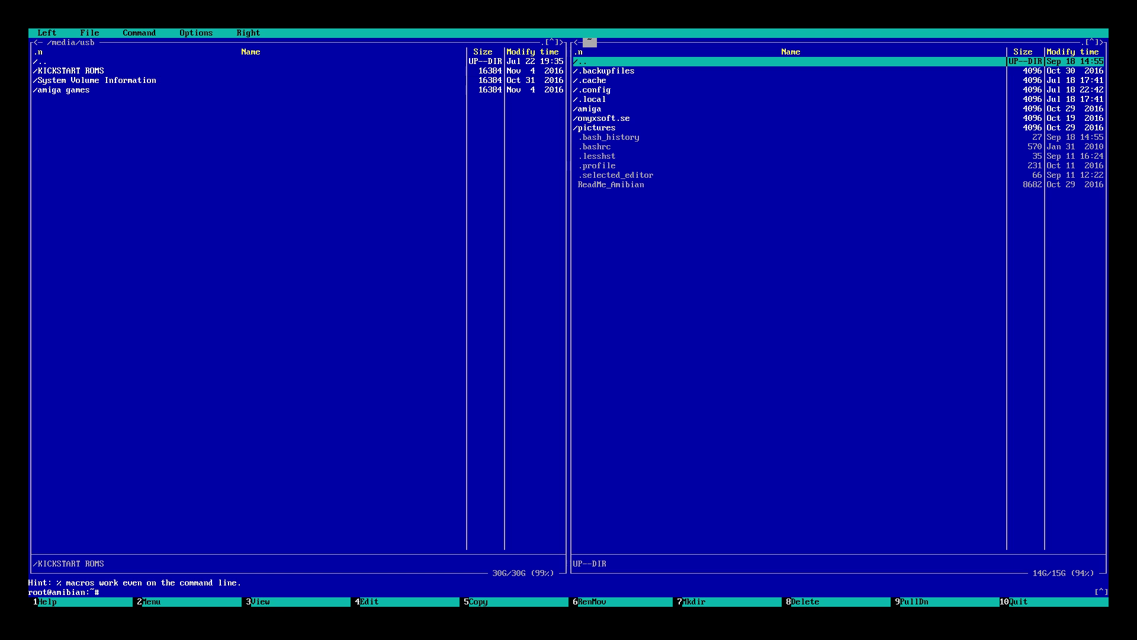
pyautogui.press('Down')
pyautogui.press('Down')
pyautogui.press('Down')
pyautogui.press('Down')
pyautogui.press('Down')
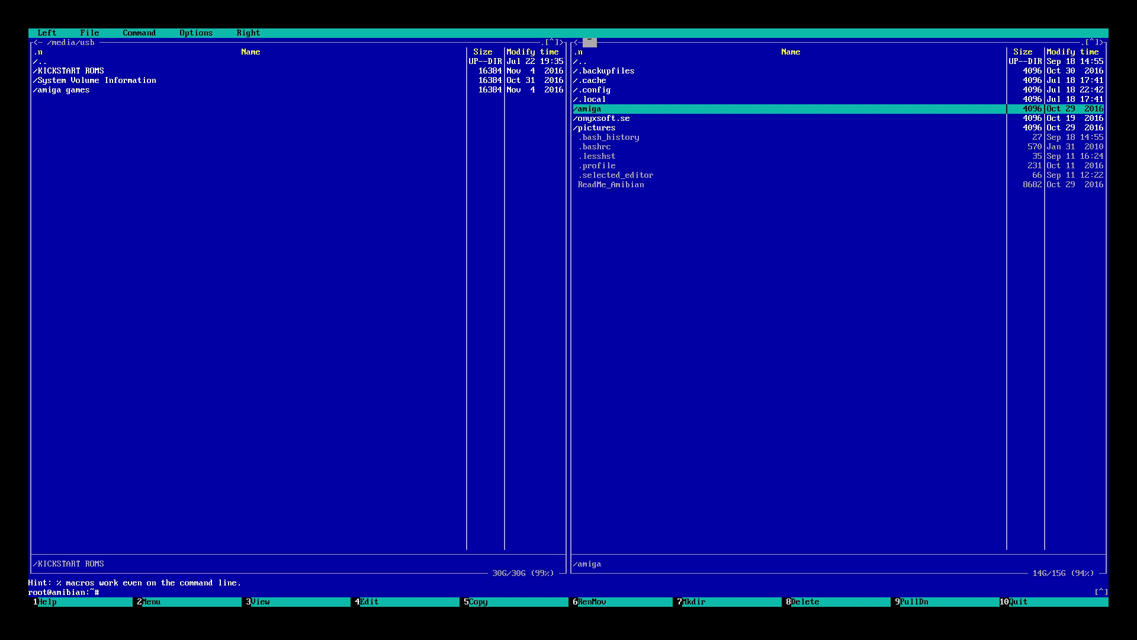
pyautogui.press('Return')
pyautogui.press('Down')
pyautogui.press('Down')
pyautogui.press('Down')
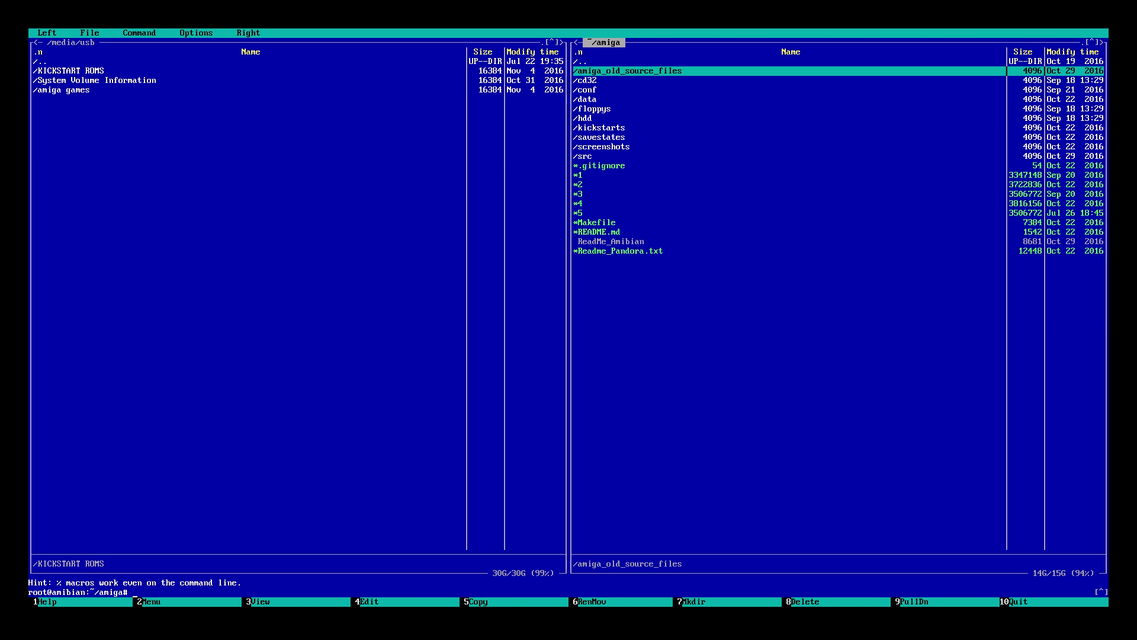
pyautogui.press('Down')
pyautogui.press('Down')
pyautogui.press('Down')
pyautogui.press('Down')
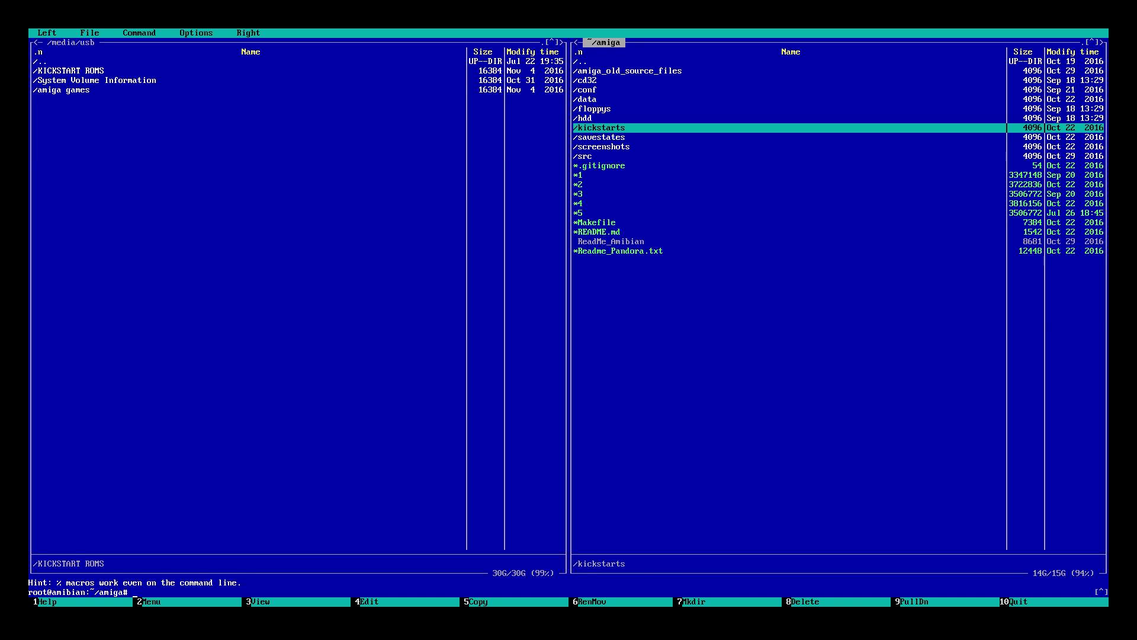
pyautogui.press('Return')
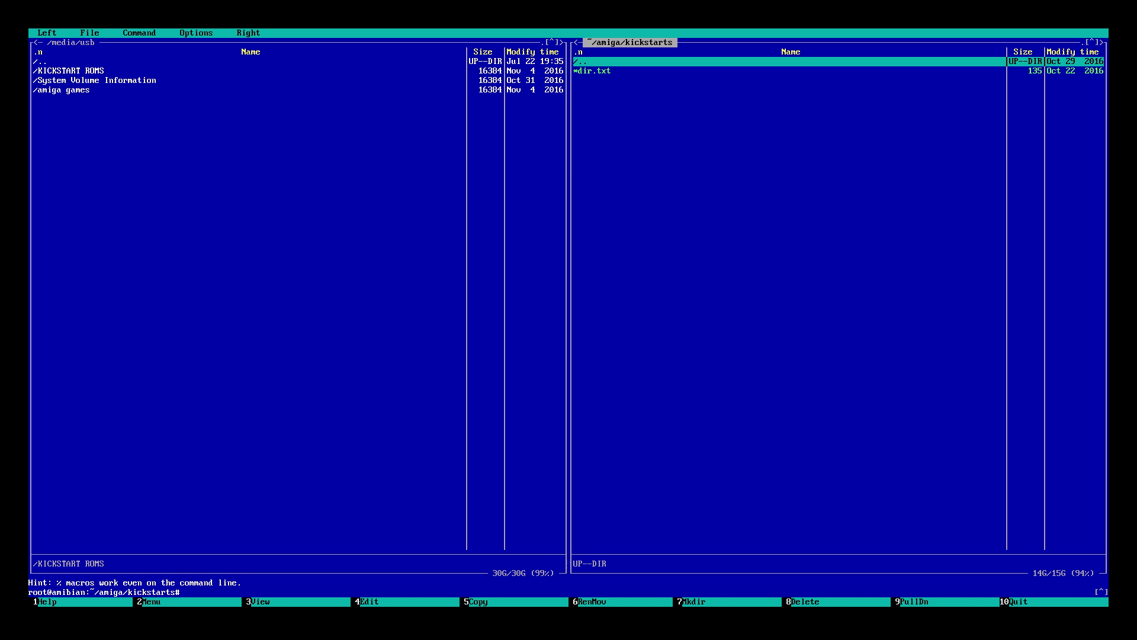
# - Open the USB drive's KICKSTART ROMS folder and copy the Kickstart 1.3 (34.5) ROM file to /root/amiga/kickstarts/
pyautogui.press('Tab')
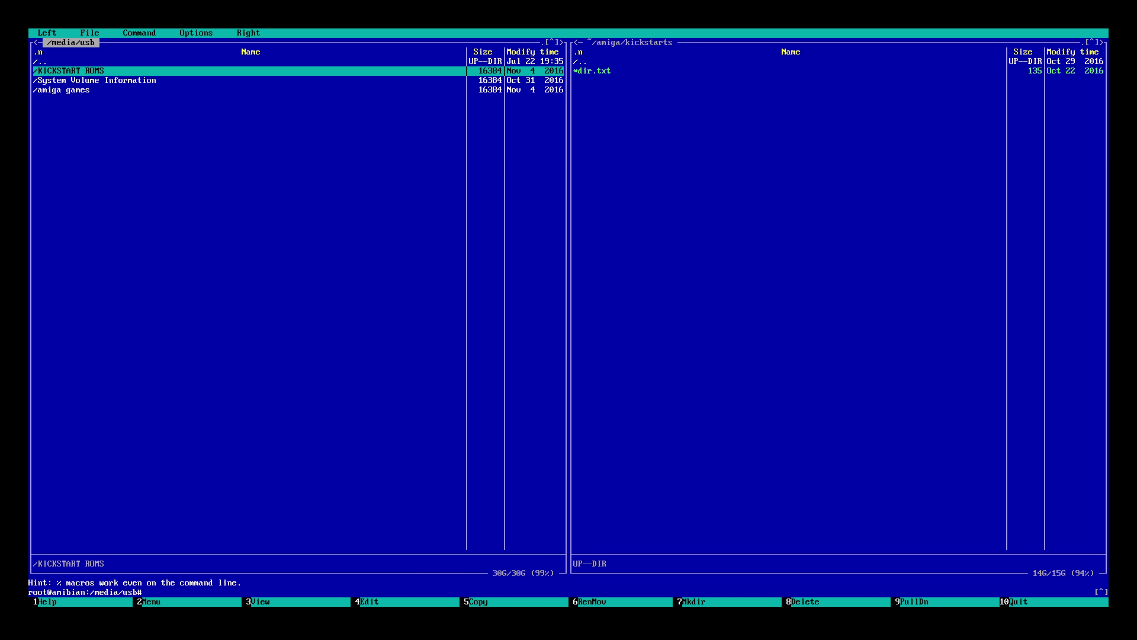
pyautogui.press('Return')
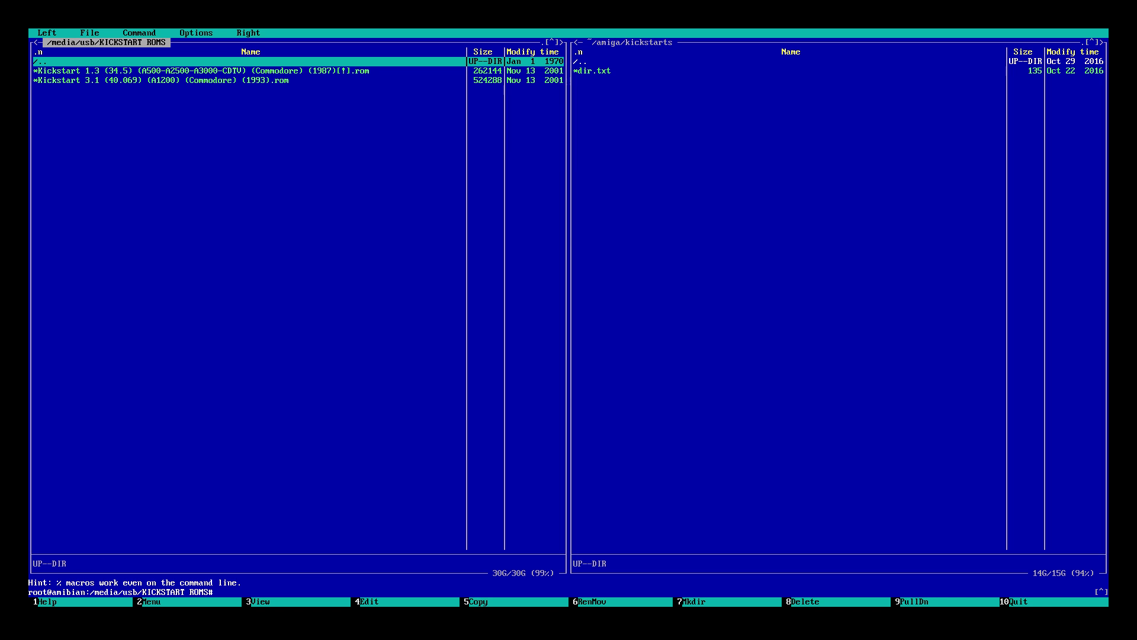
pyautogui.press('Down')
pyautogui.press('Down')
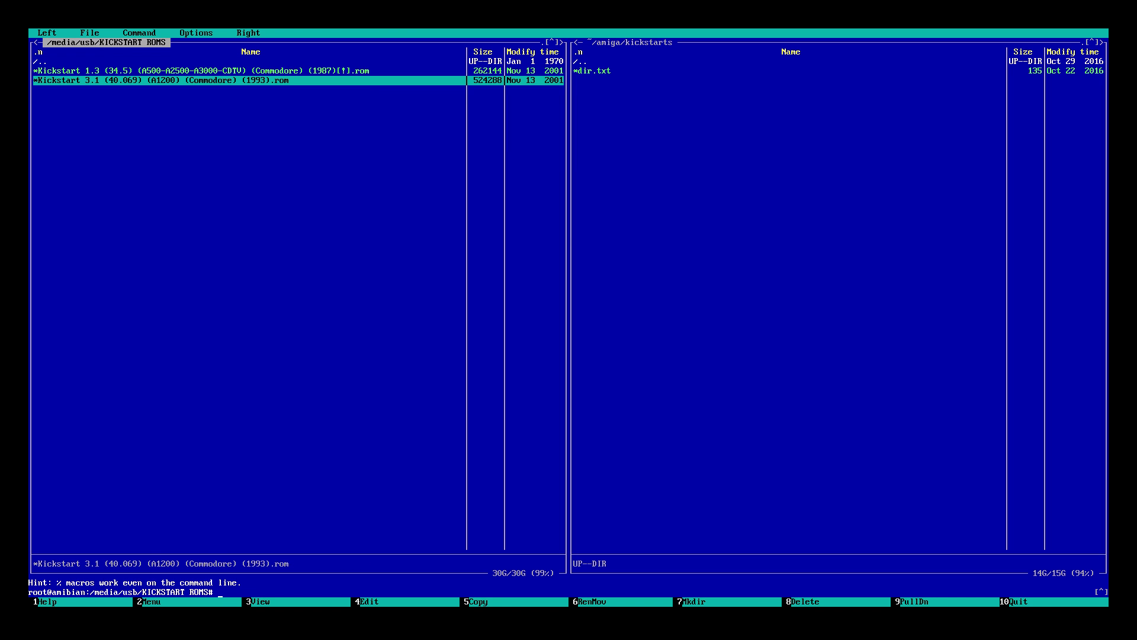
pyautogui.press('Up')
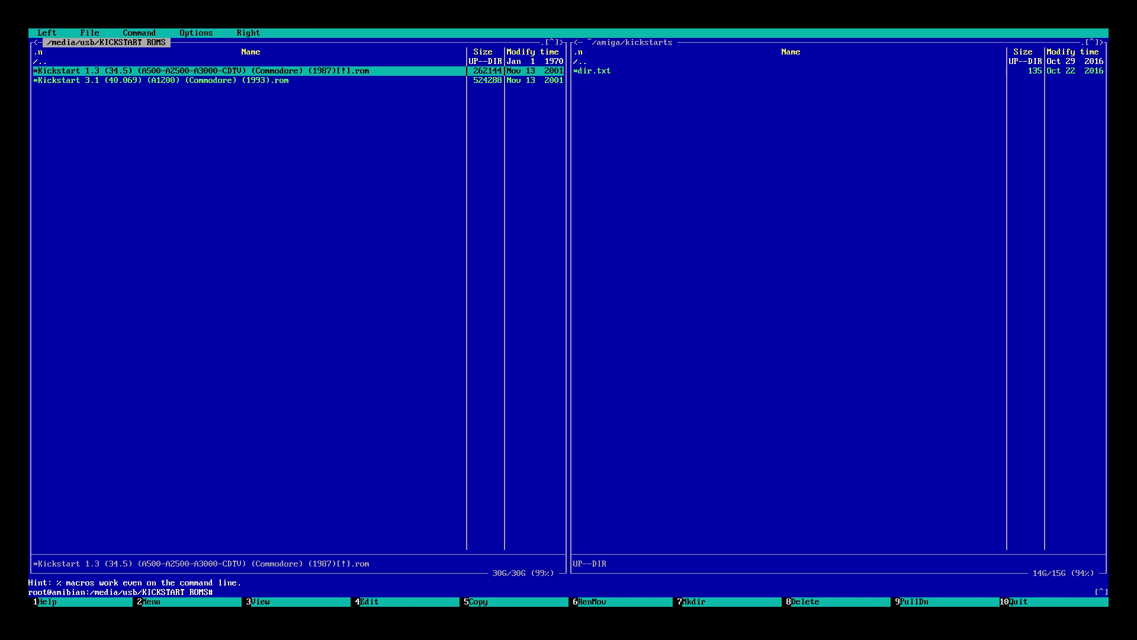
pyautogui.press('Tab')
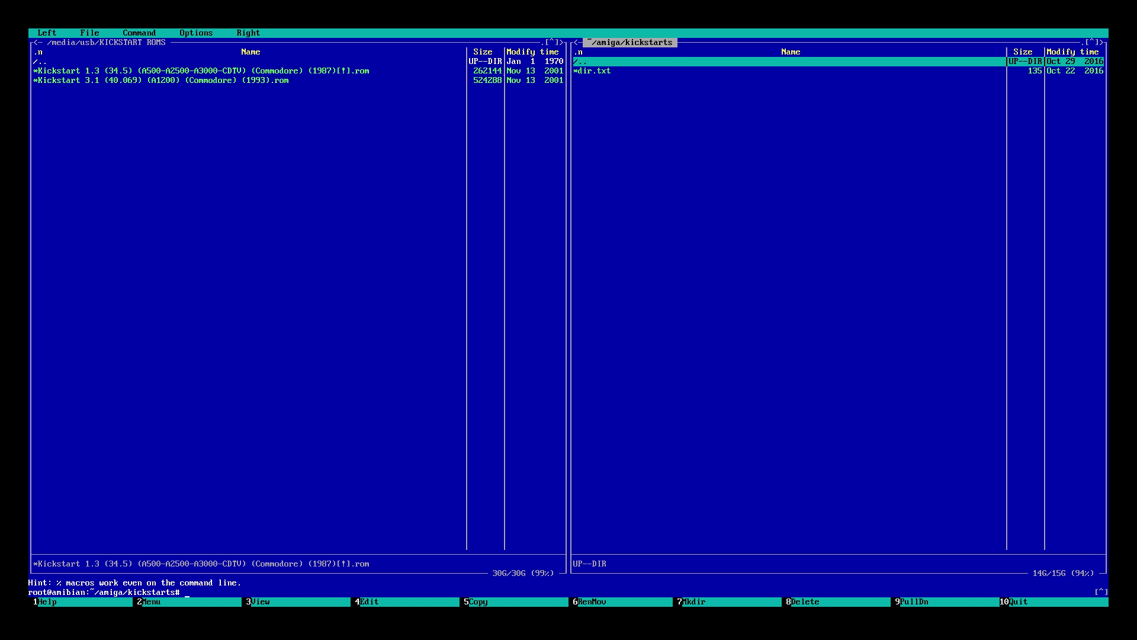
pyautogui.press('Tab')
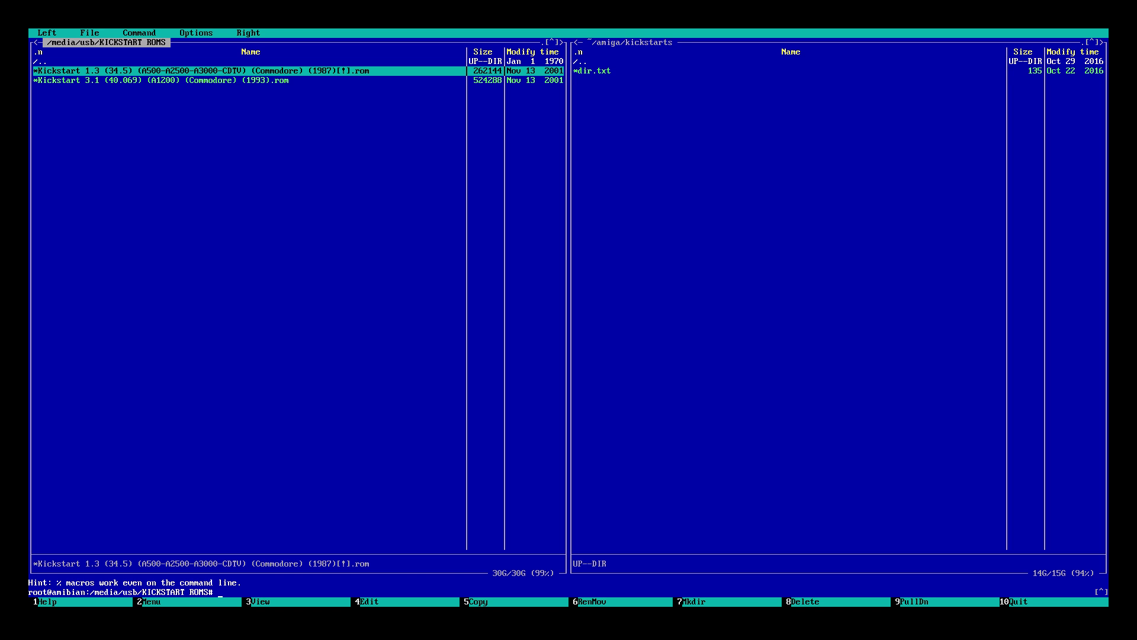
pyautogui.press('F5')
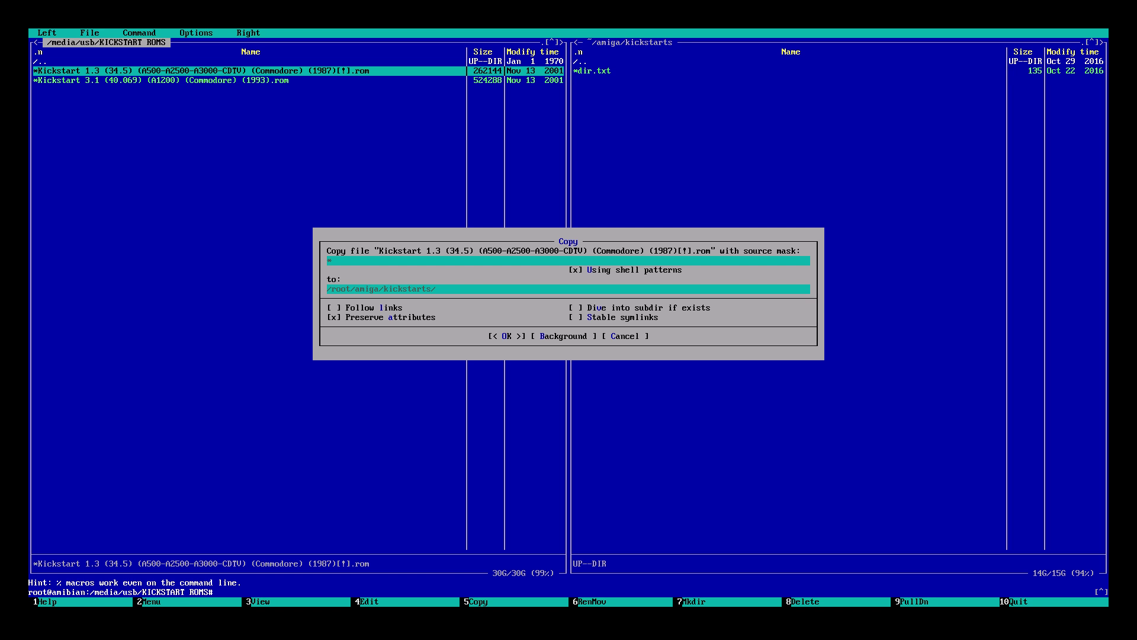
pyautogui.press('Return')
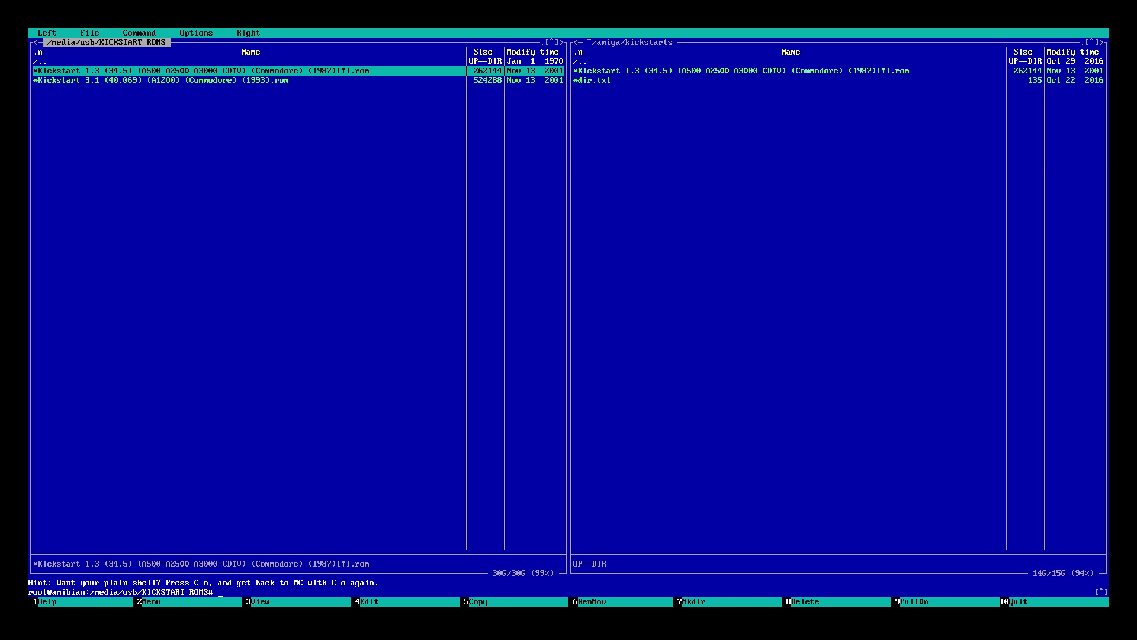
# - Copy the Kickstart 3.1 (40.069) (A1200) ROM file to the amiga/kickstarts folder
pyautogui.press('Down')
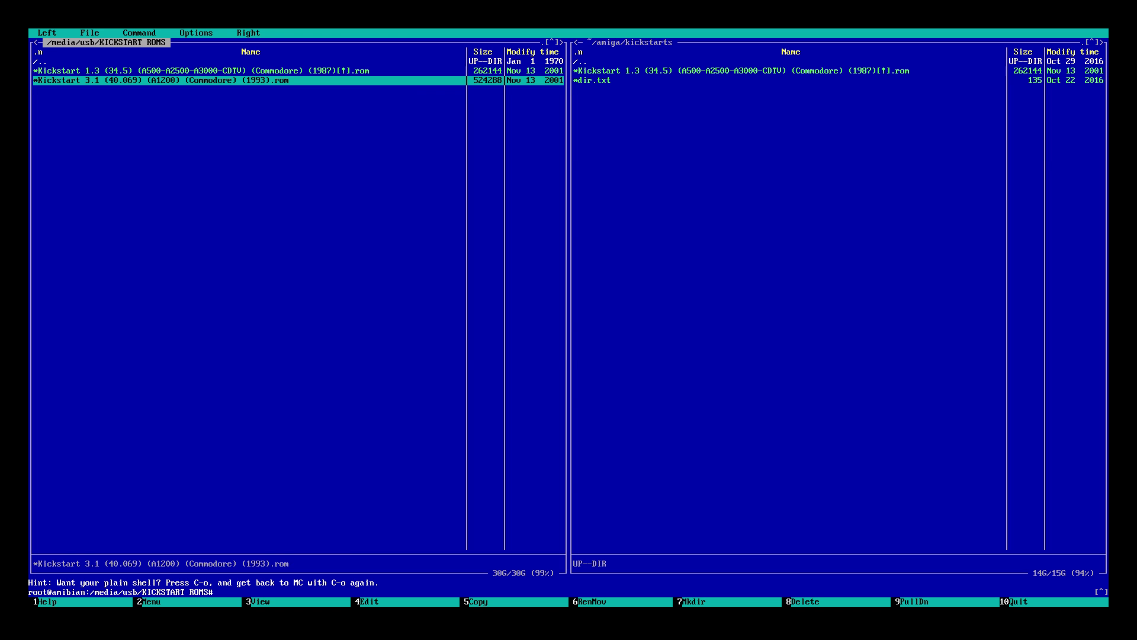
pyautogui.press('F5')
pyautogui.press('Return')
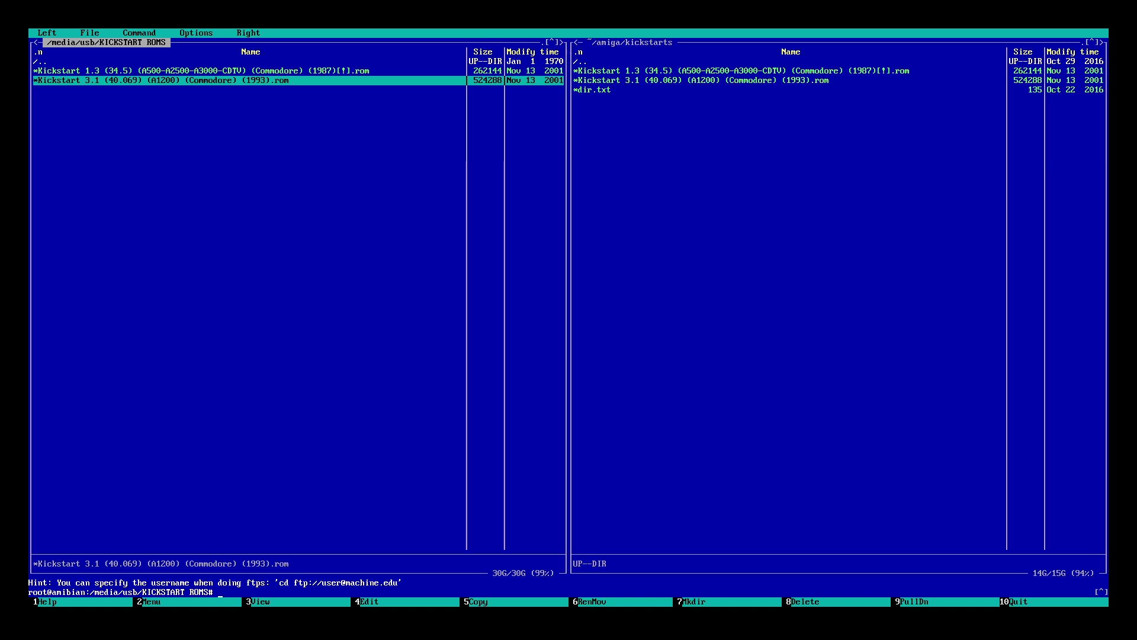
# - Go back up to /media/usb and open the amiga games folder
pyautogui.press('Up')
pyautogui.press('Up')
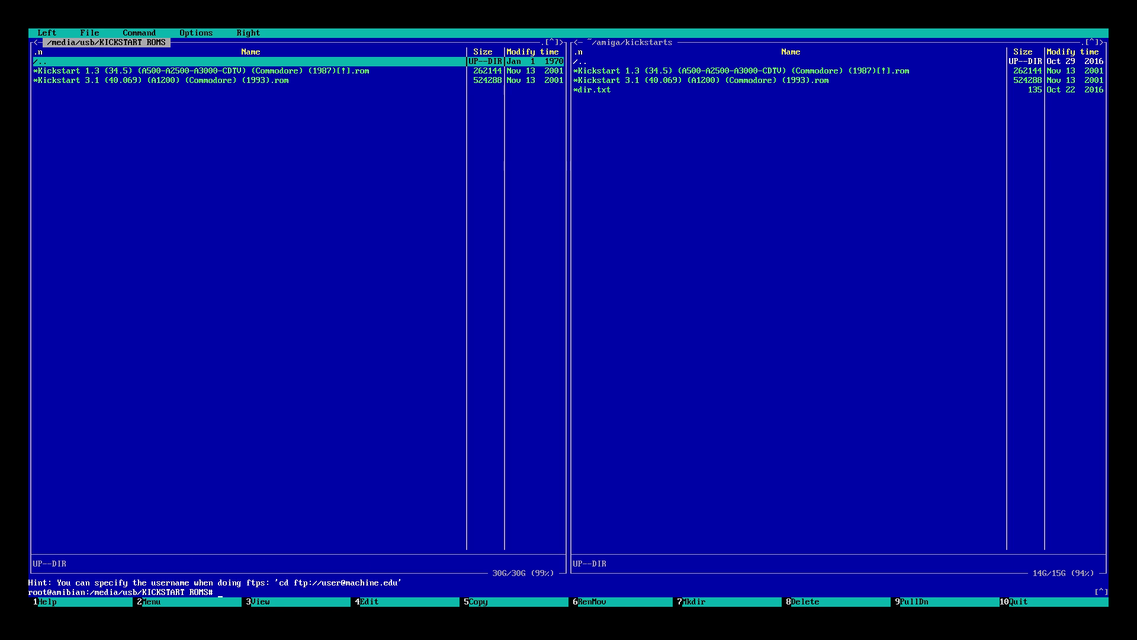
pyautogui.press('Return')
pyautogui.press('Down')
pyautogui.press('Down')
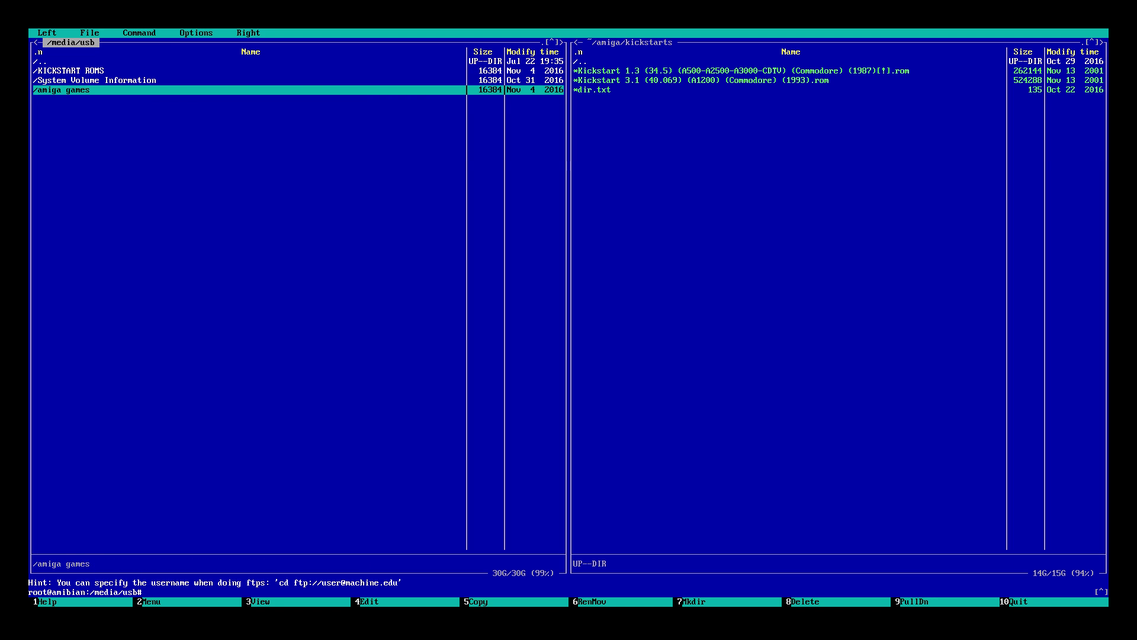
pyautogui.press('Return')
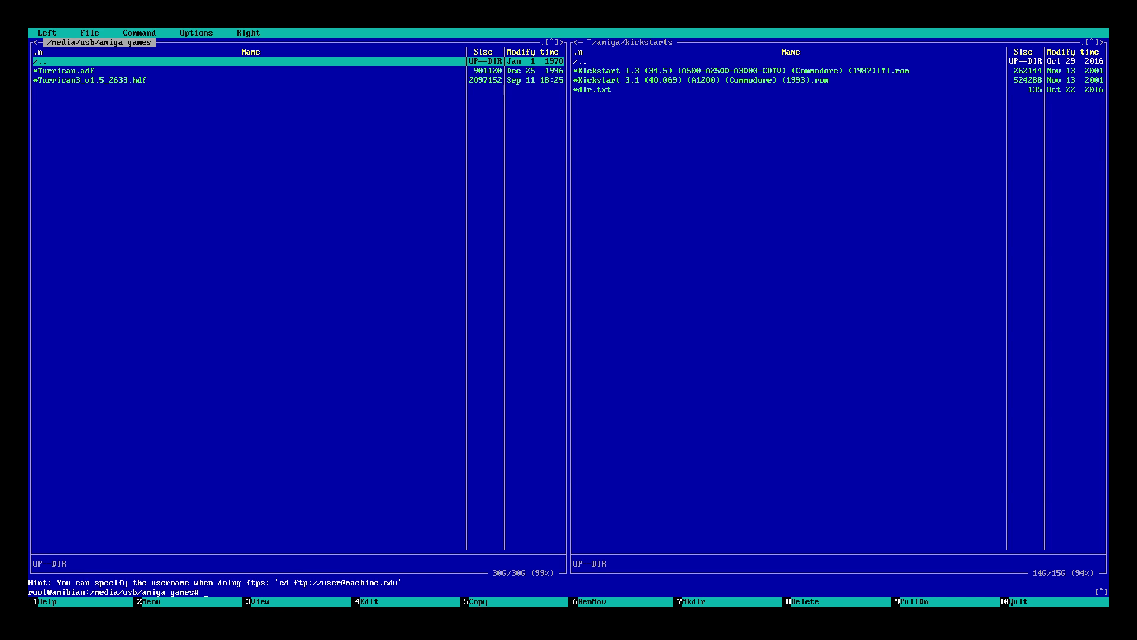
# - Switch the destination pane from kickstarts to the ~/amiga/floppys folder
pyautogui.press('Tab')
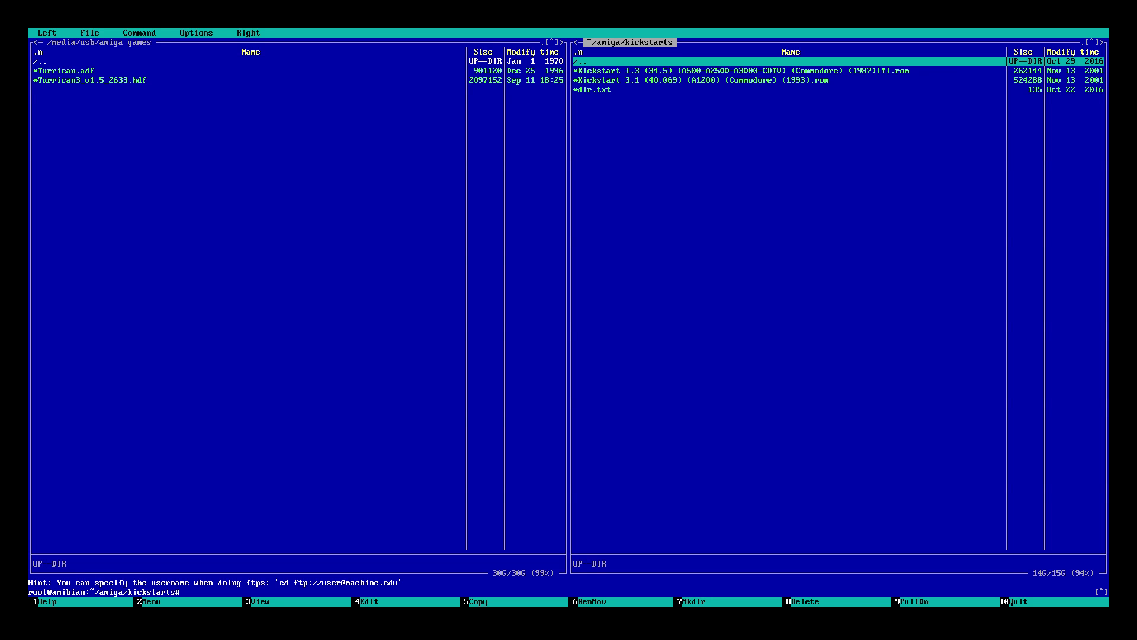
pyautogui.press('Down')
pyautogui.press('Up')
pyautogui.press('Return')
pyautogui.press('Up')
pyautogui.press('Up')
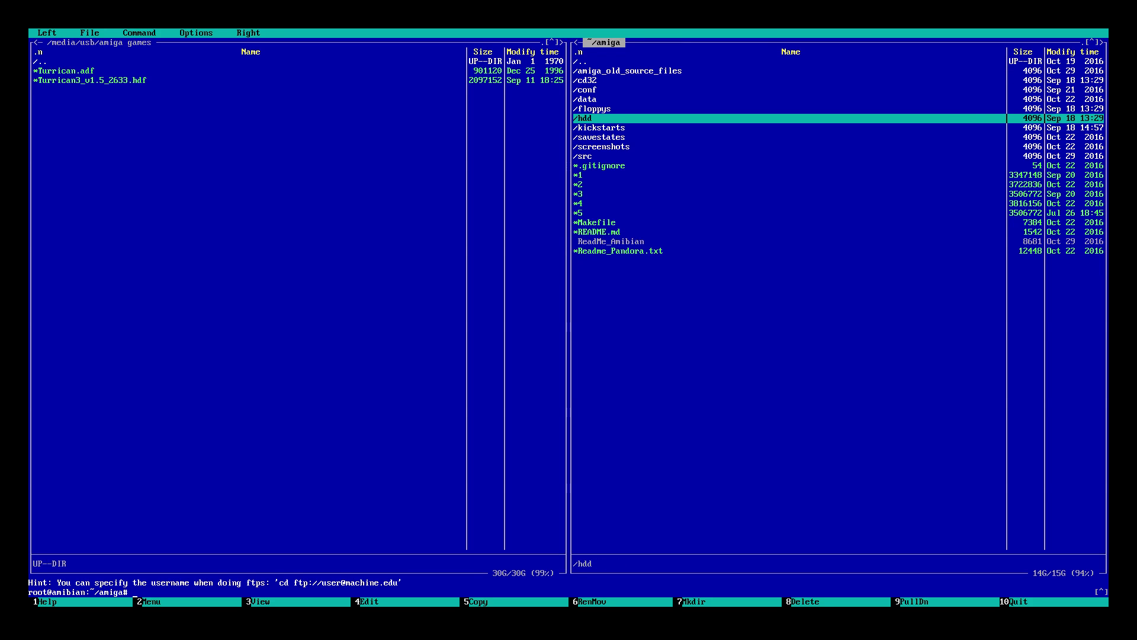
pyautogui.press('Return')
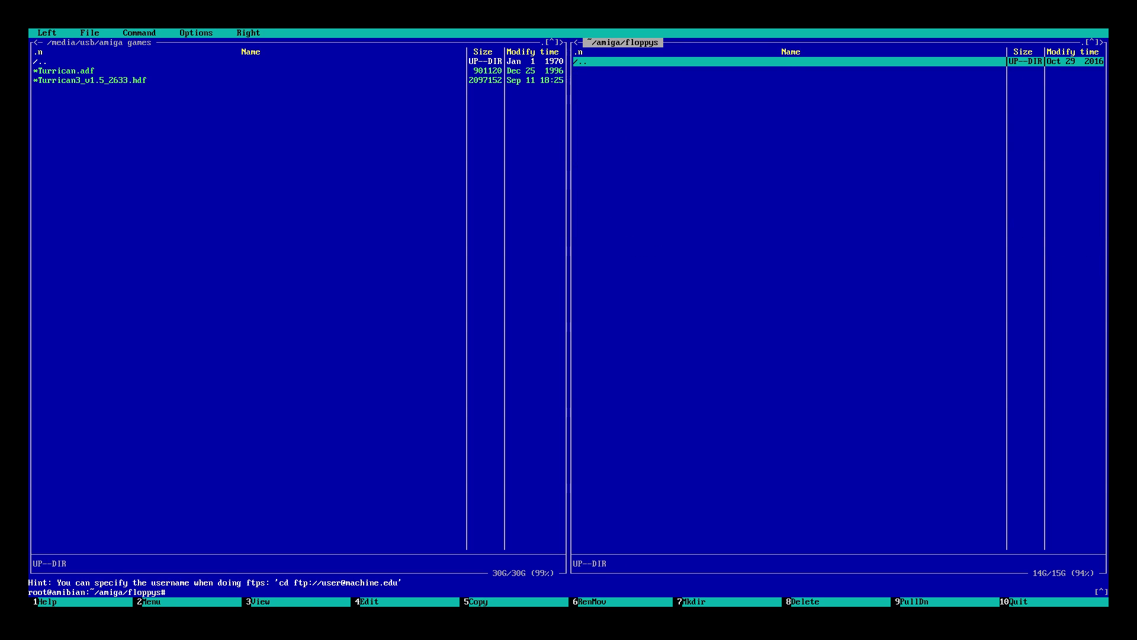
# - Copy Turrican.adf and Turrican3_v1.5_2633.hdf from the USB amiga games folder to /root/amiga/floppys/
pyautogui.press('Tab')
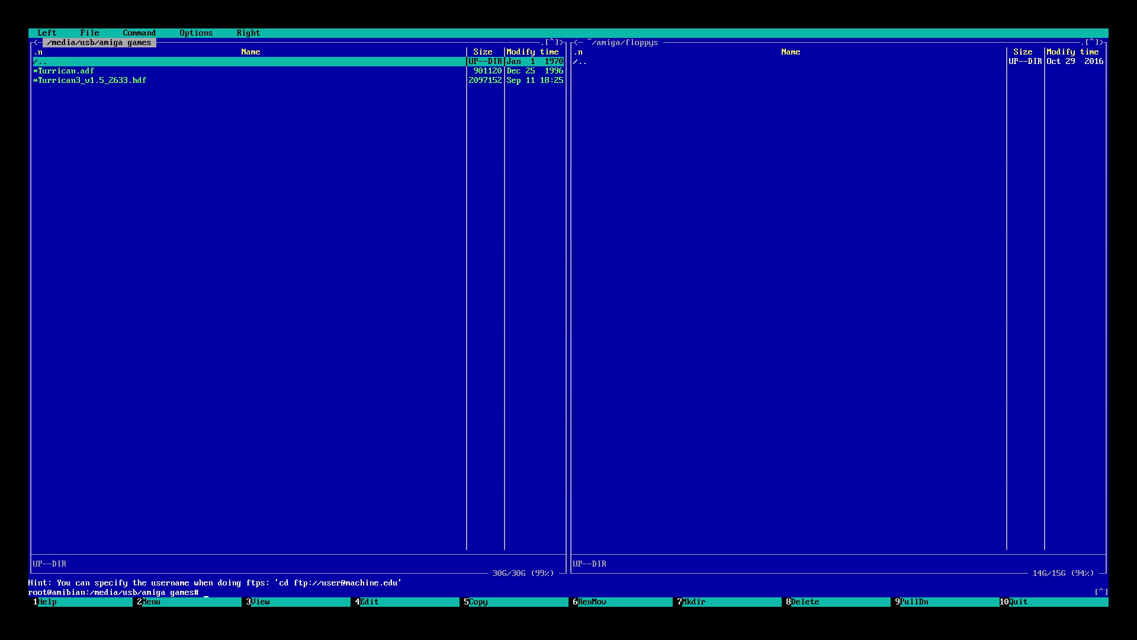
pyautogui.press('Down')
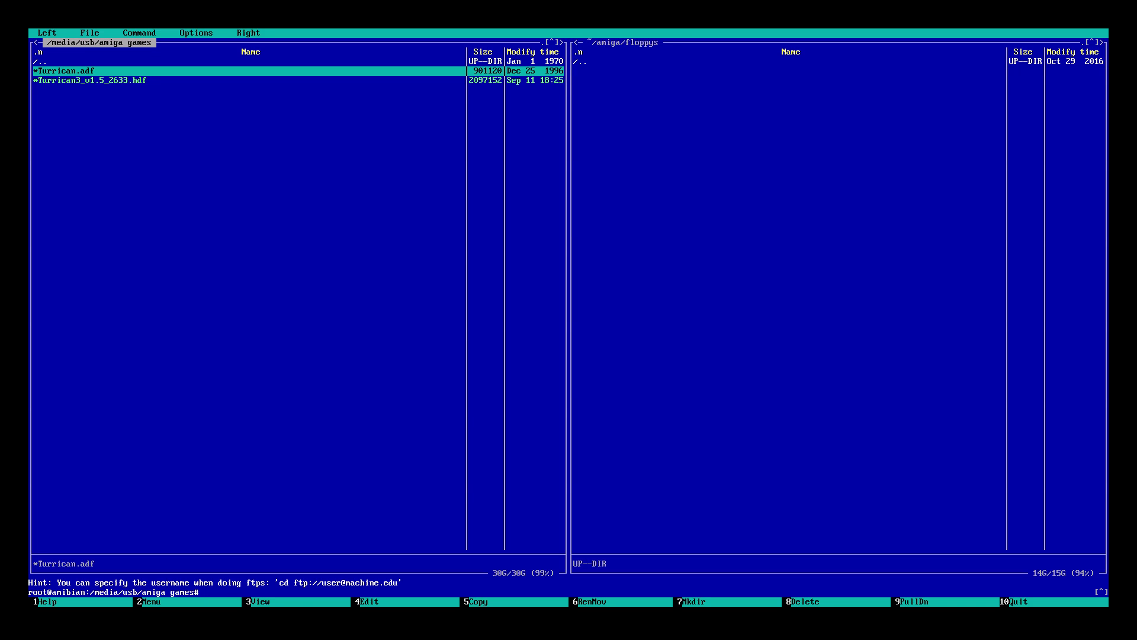
pyautogui.press('F5')
pyautogui.press('Return')
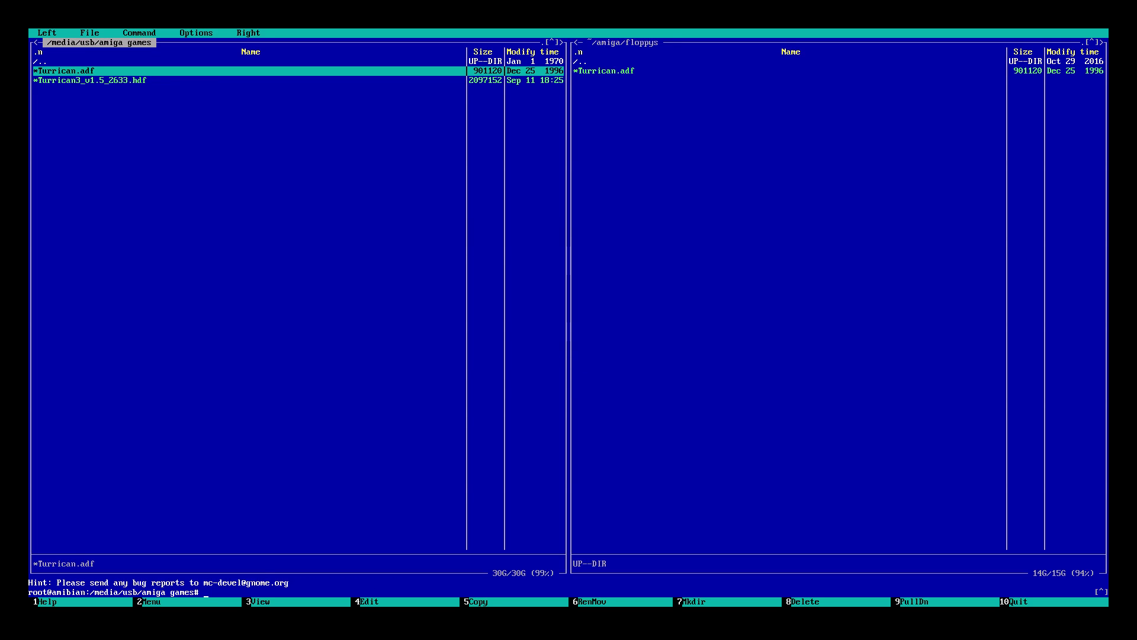
pyautogui.press('Down')
pyautogui.press('F5')
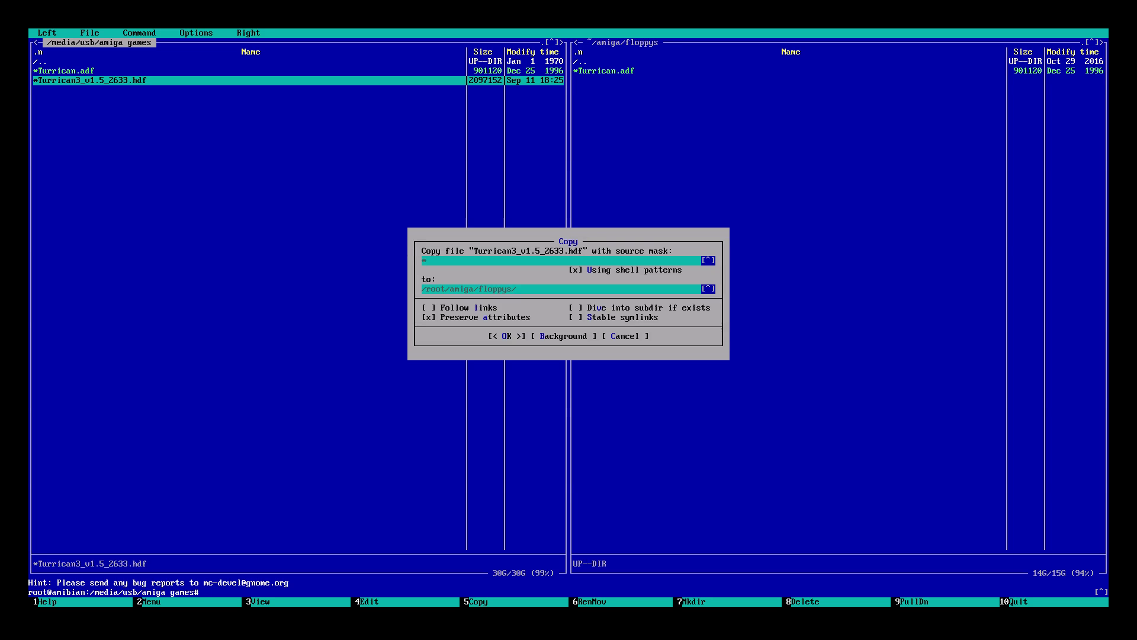
pyautogui.press('Return')
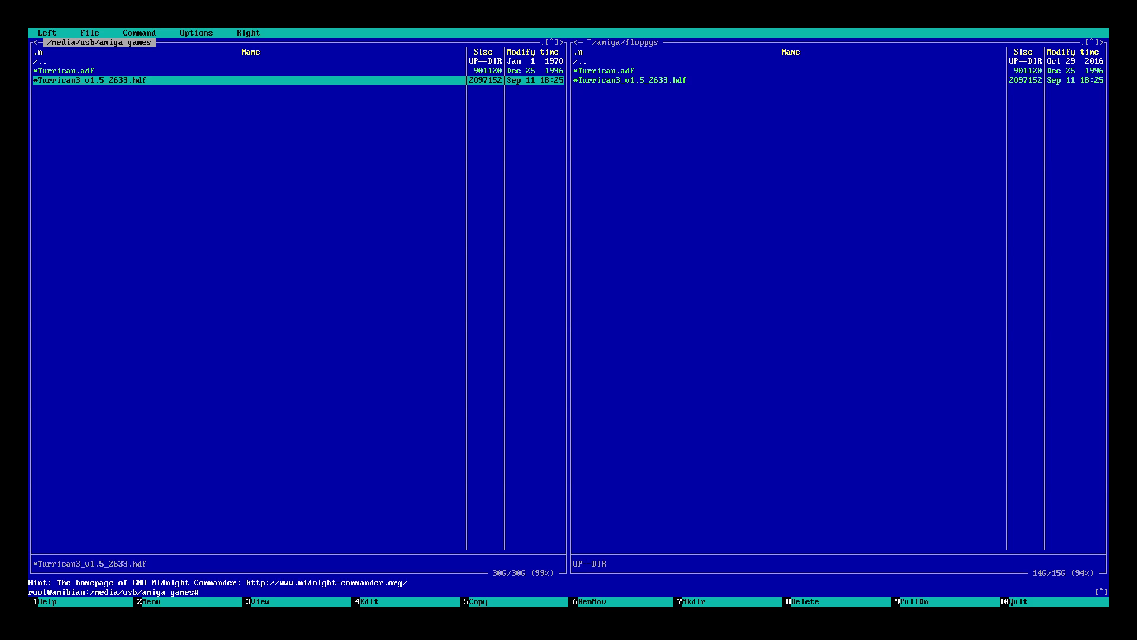
# - Quit Midnight Commander and reboot the system with Amibian menu option 2
pyautogui.press('F10')
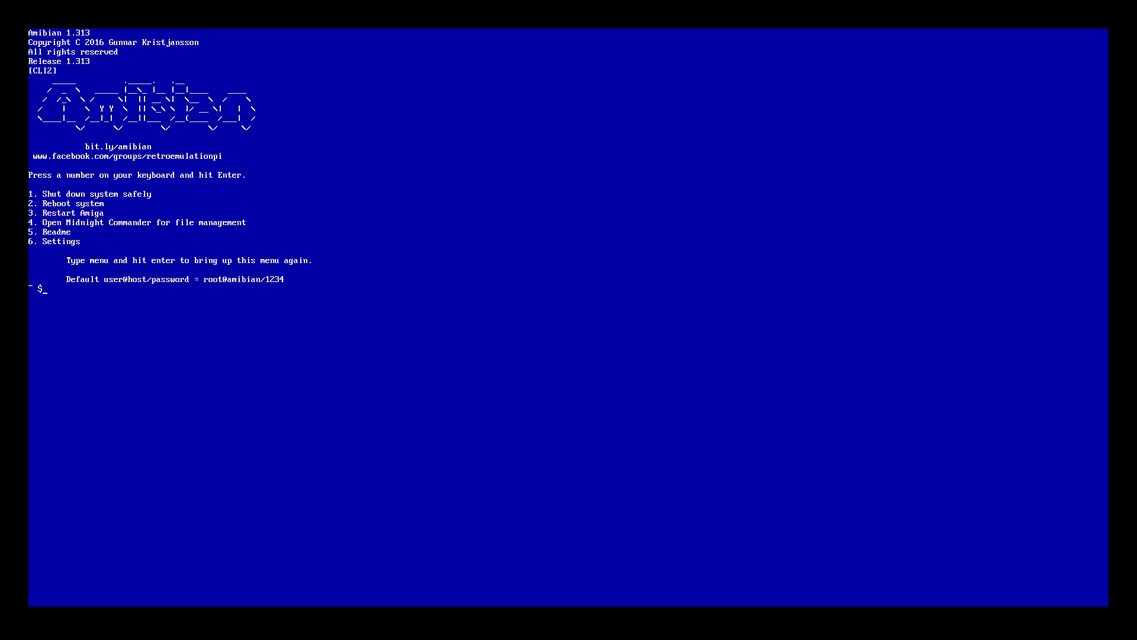
pyautogui.write('2')
pyautogui.press('Return')
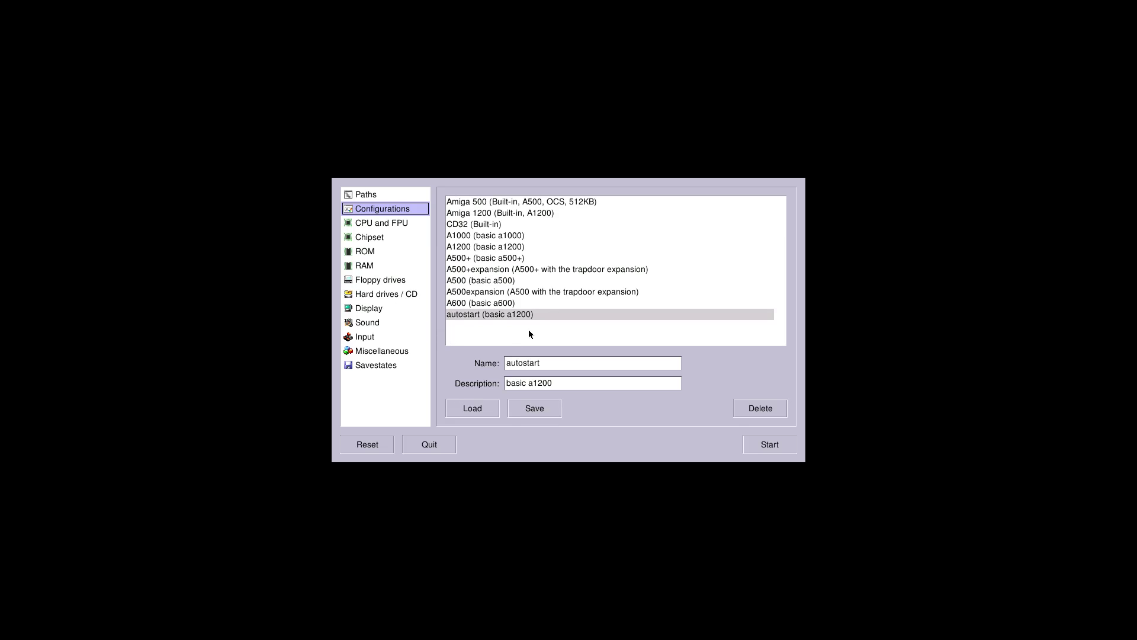
# - Load the A1200 (basic a1200) configuration and review its CPU, FPU and chipset settings
pyautogui.click(452, 248)
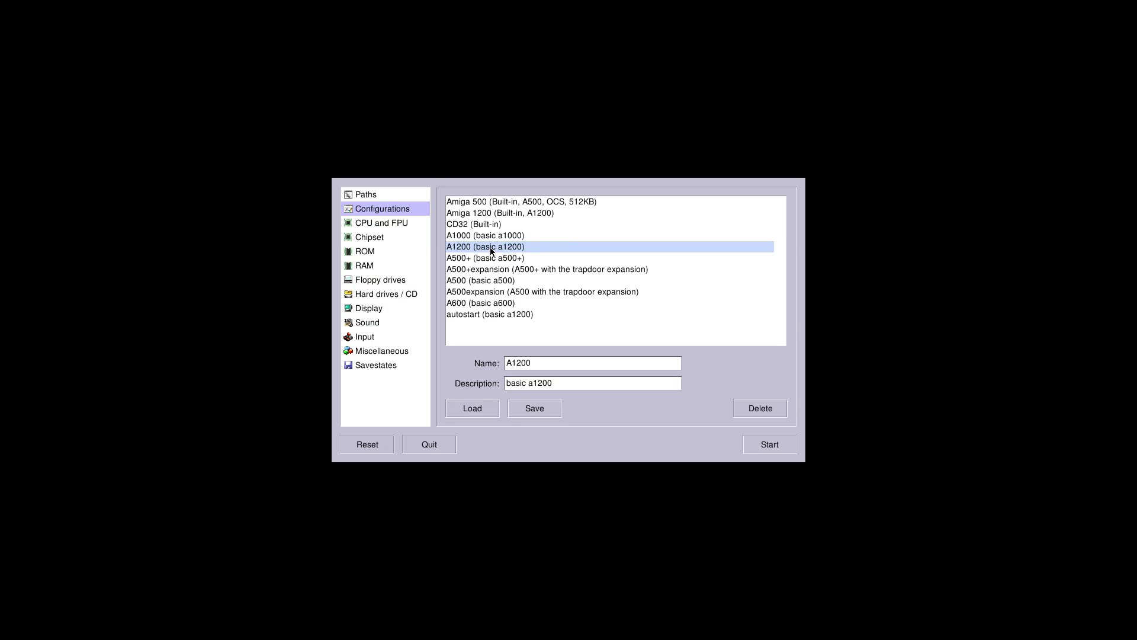
pyautogui.doubleClick(489, 247)
pyautogui.click(471, 409)
pyautogui.click(383, 222)
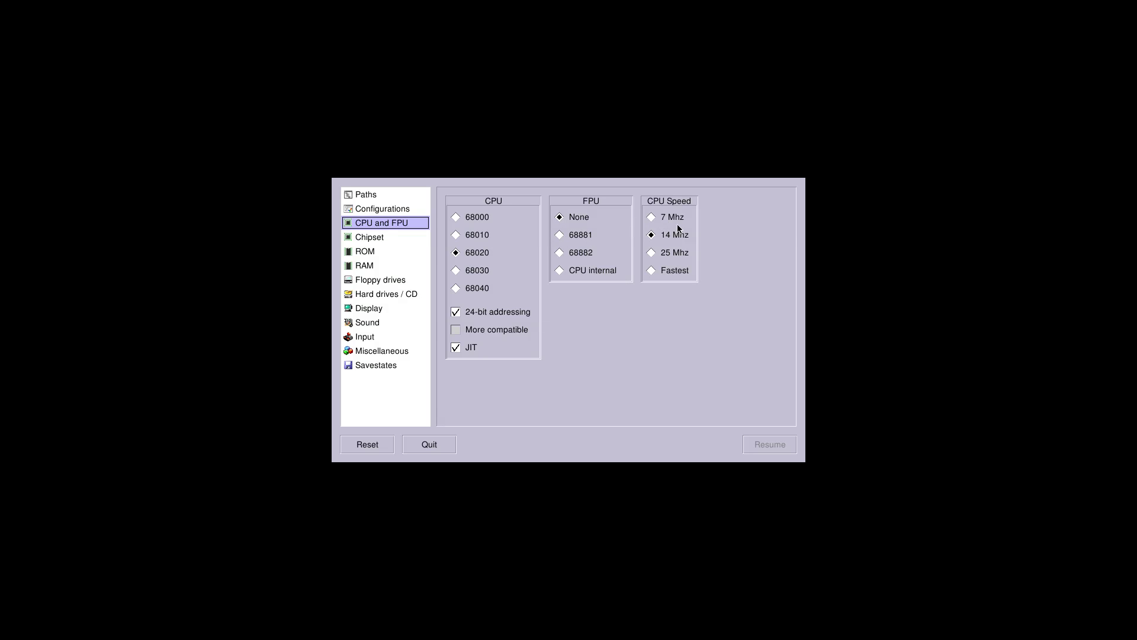
pyautogui.click(379, 237)
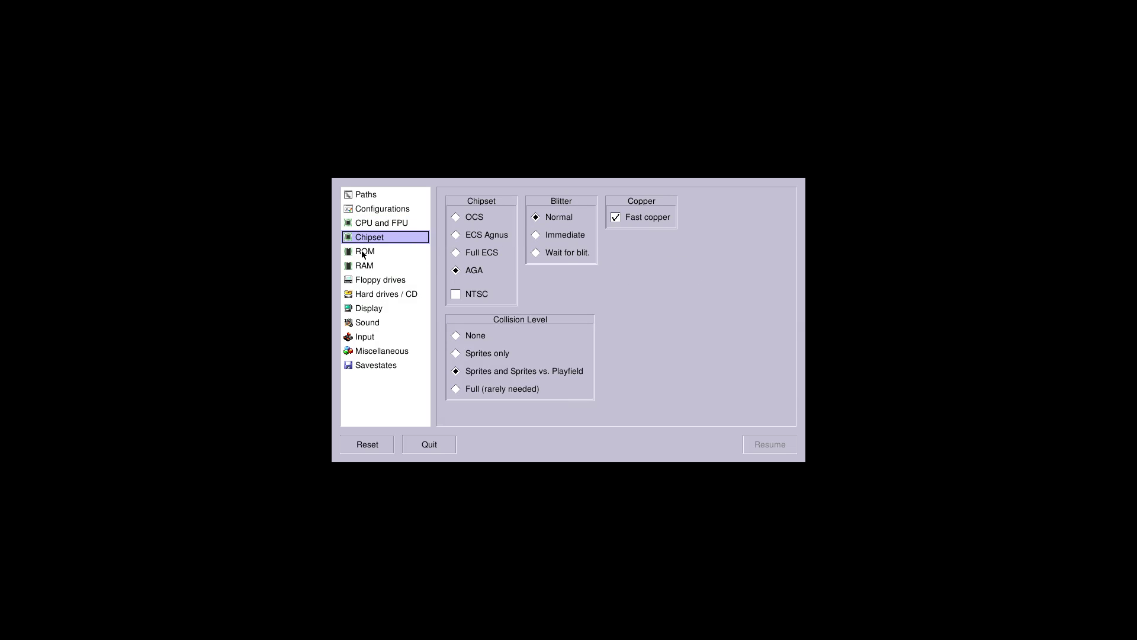
# - Set the main ROM file to Kickstart 3.1 (40.069) (A1200) (Commodore) (1993).rom from /root/amiga/kickstarts
pyautogui.click(367, 253)
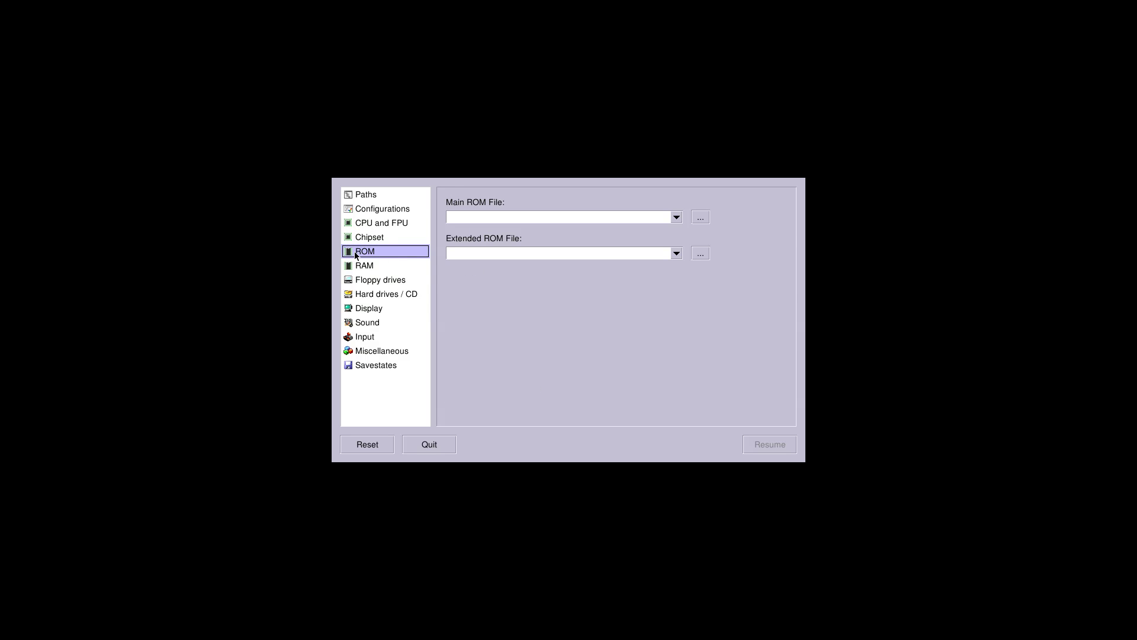
pyautogui.click(702, 218)
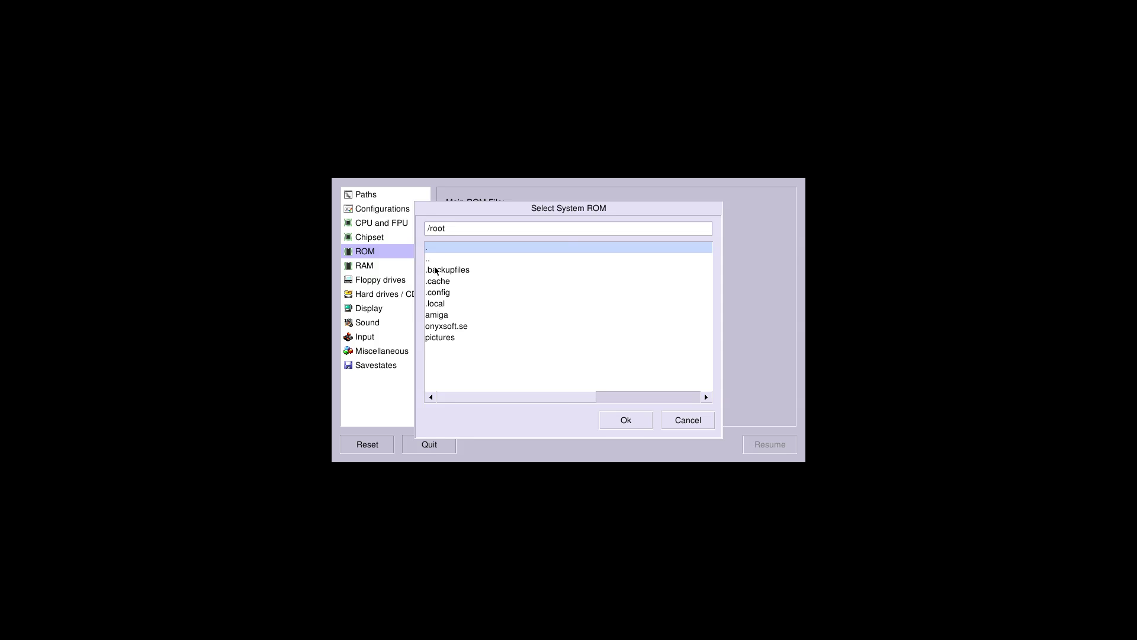
pyautogui.doubleClick(442, 316)
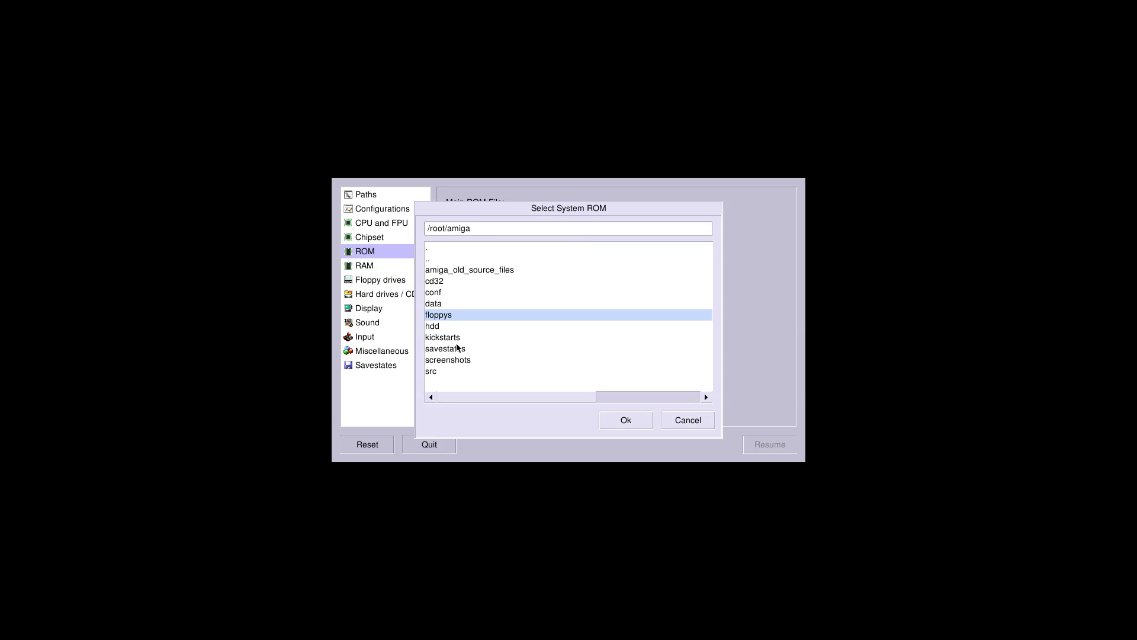
pyautogui.doubleClick(458, 338)
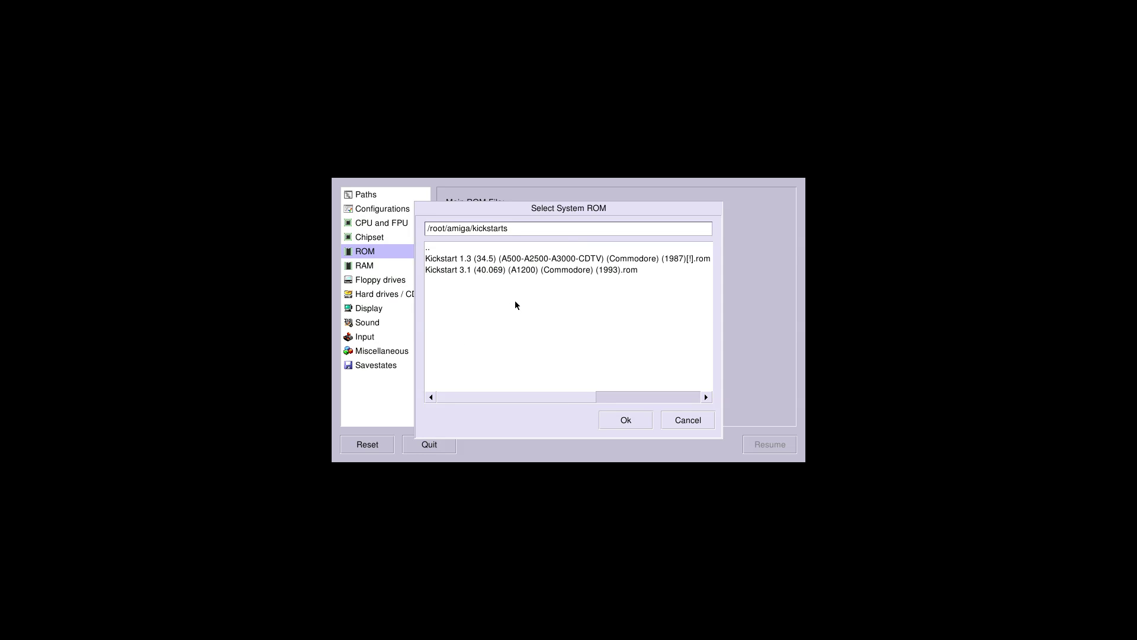
pyautogui.doubleClick(438, 270)
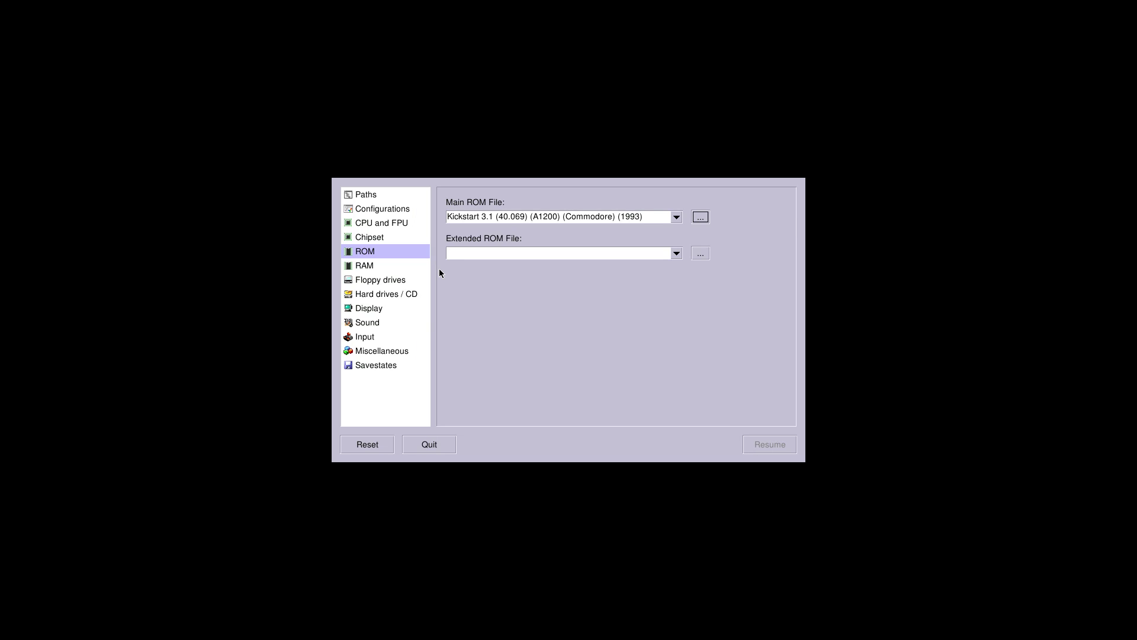
# - Add Turrican3_v1.5_2633.hdf from /root/amiga/floppys as a bootable read/write hardfile with device name DH0
pyautogui.click(366, 284)
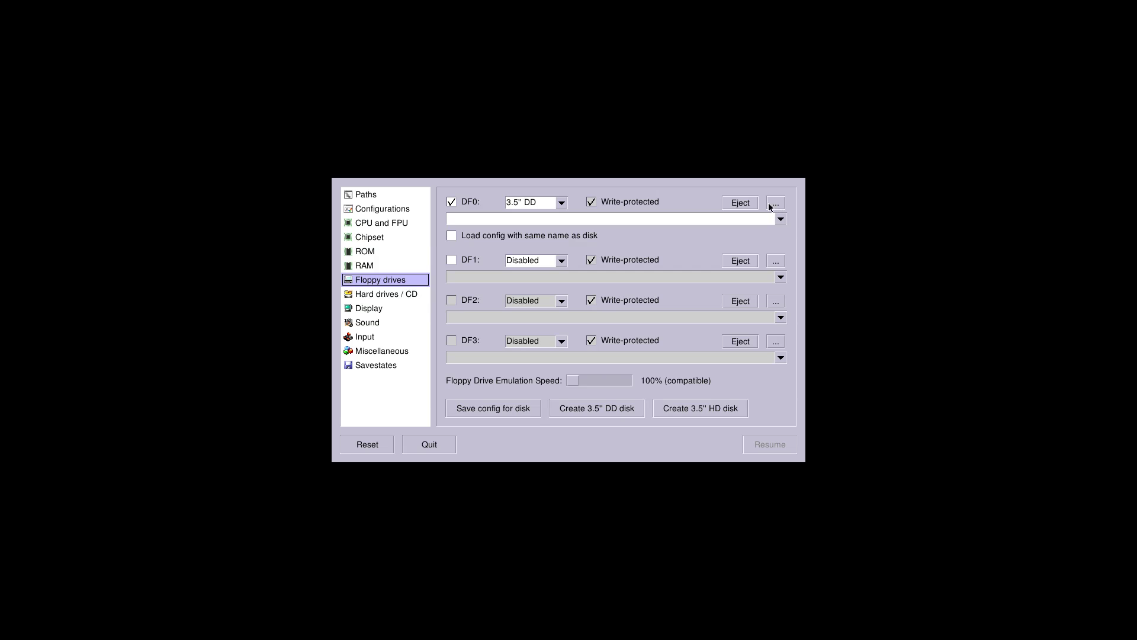
pyautogui.click(380, 296)
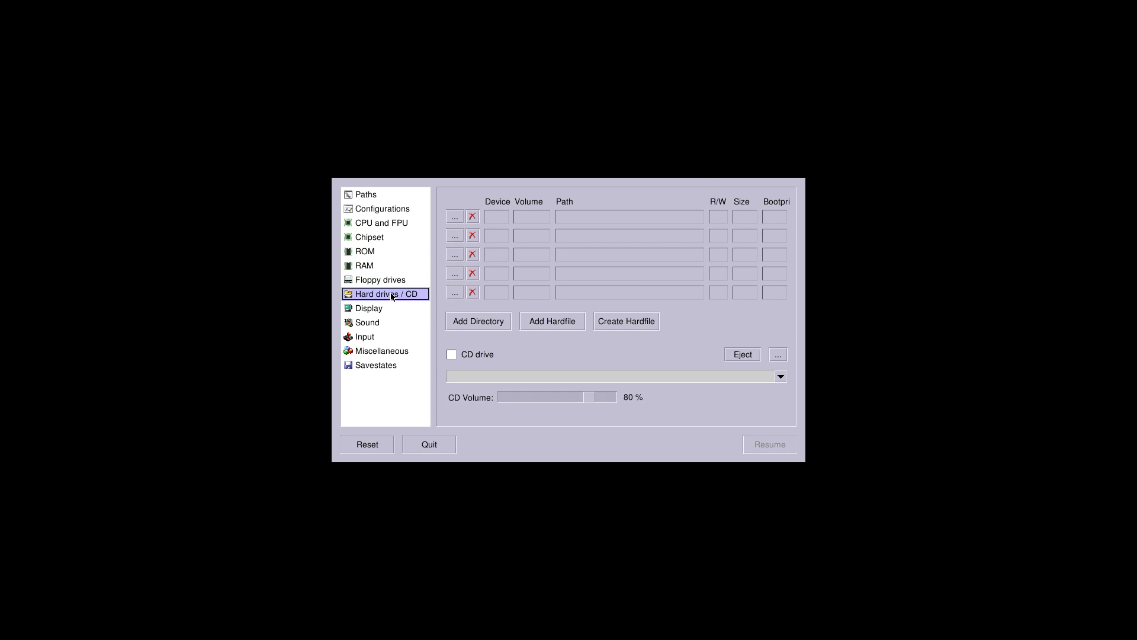
pyautogui.click(555, 321)
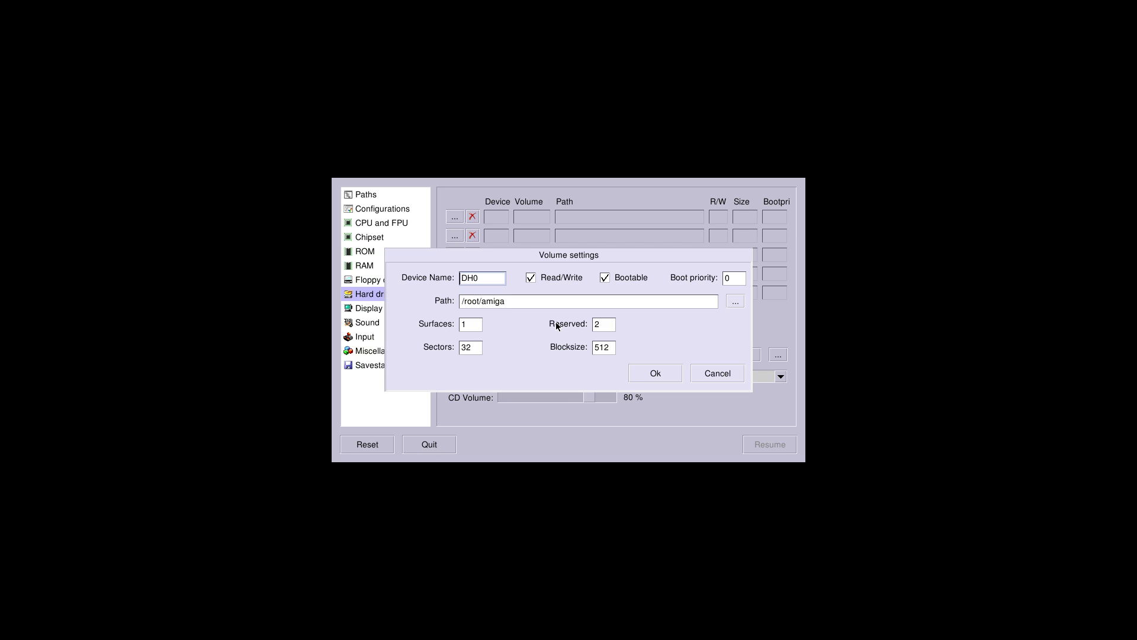
pyautogui.click(738, 303)
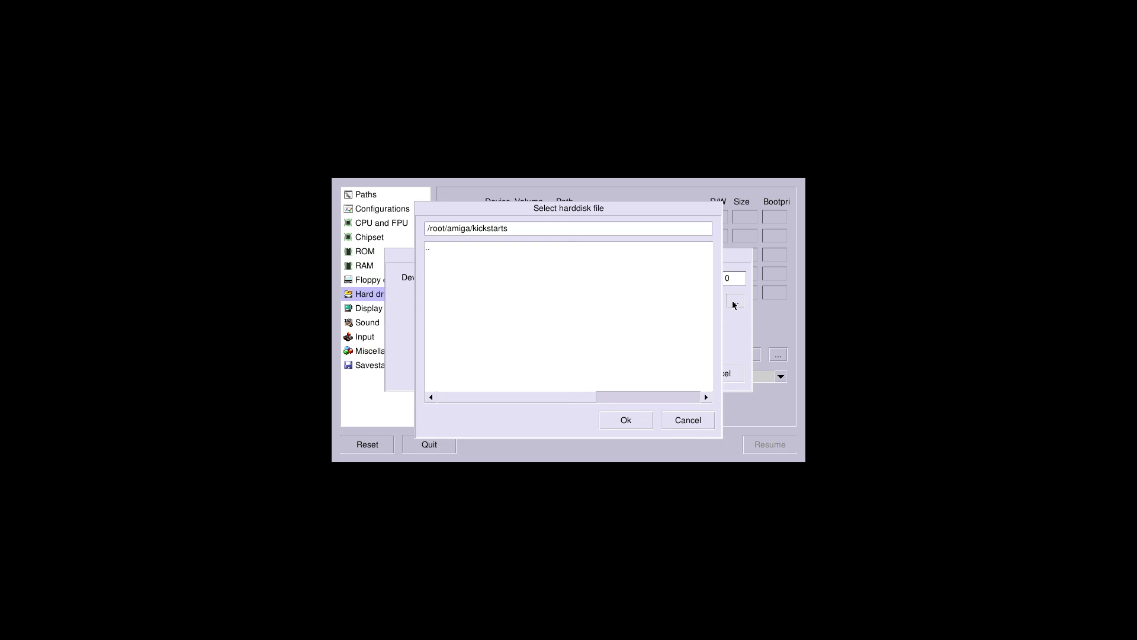
pyautogui.doubleClick(428, 249)
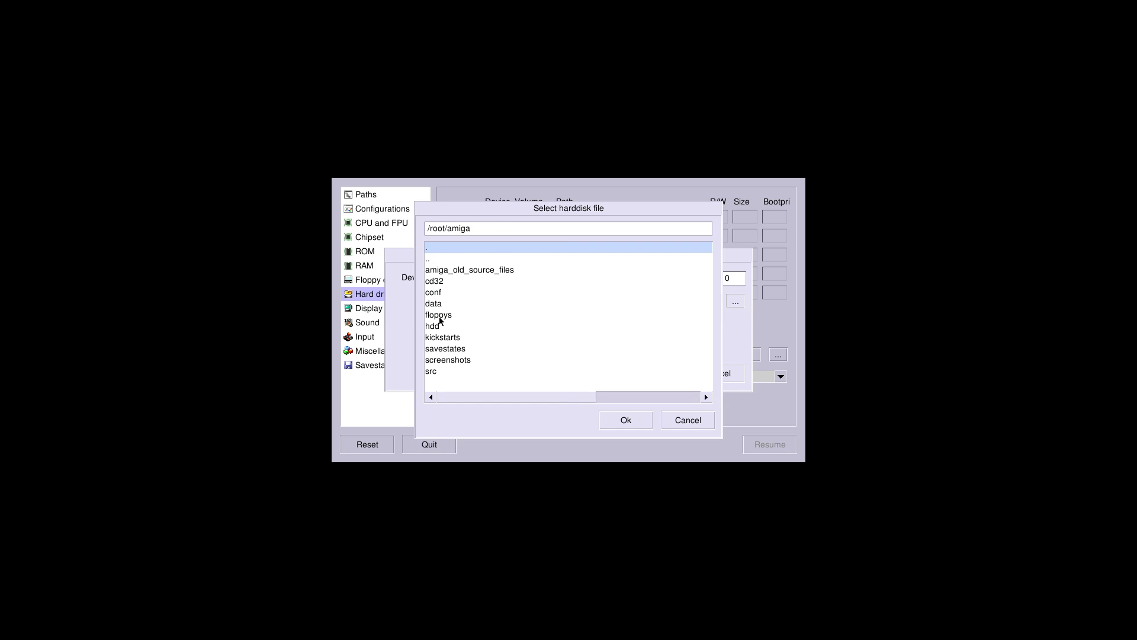
pyautogui.doubleClick(439, 316)
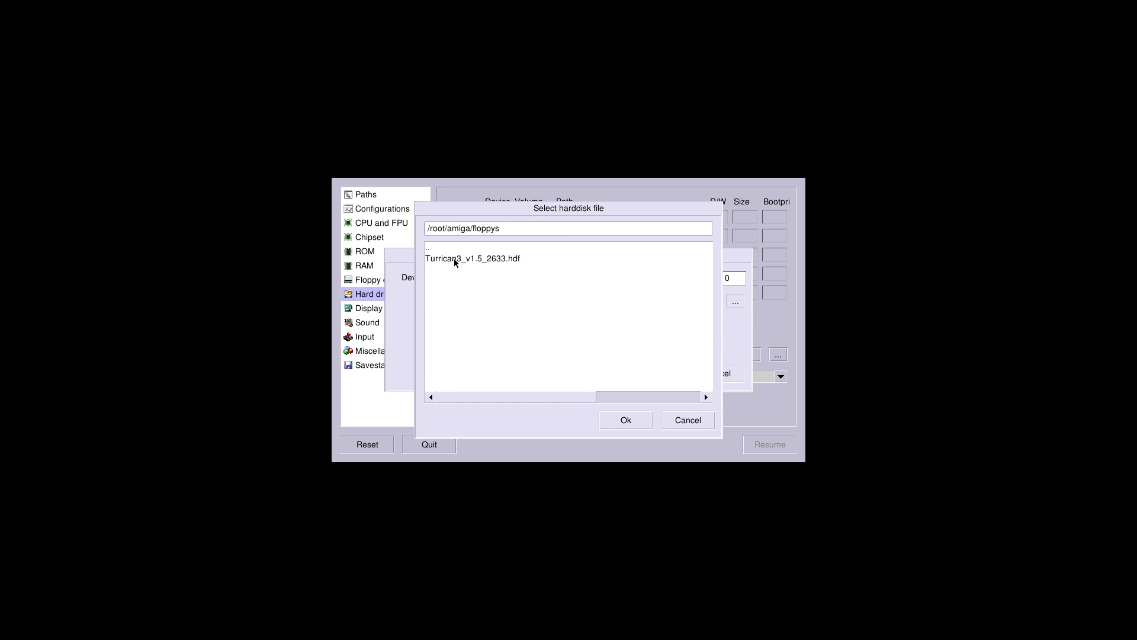
pyautogui.doubleClick(508, 258)
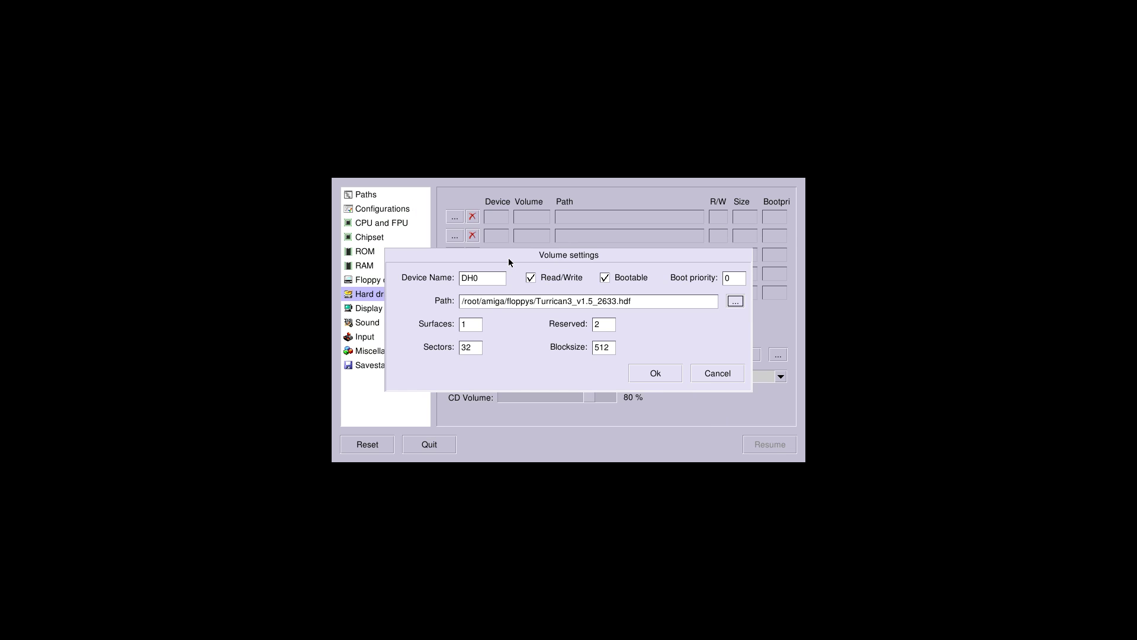
pyautogui.click(651, 372)
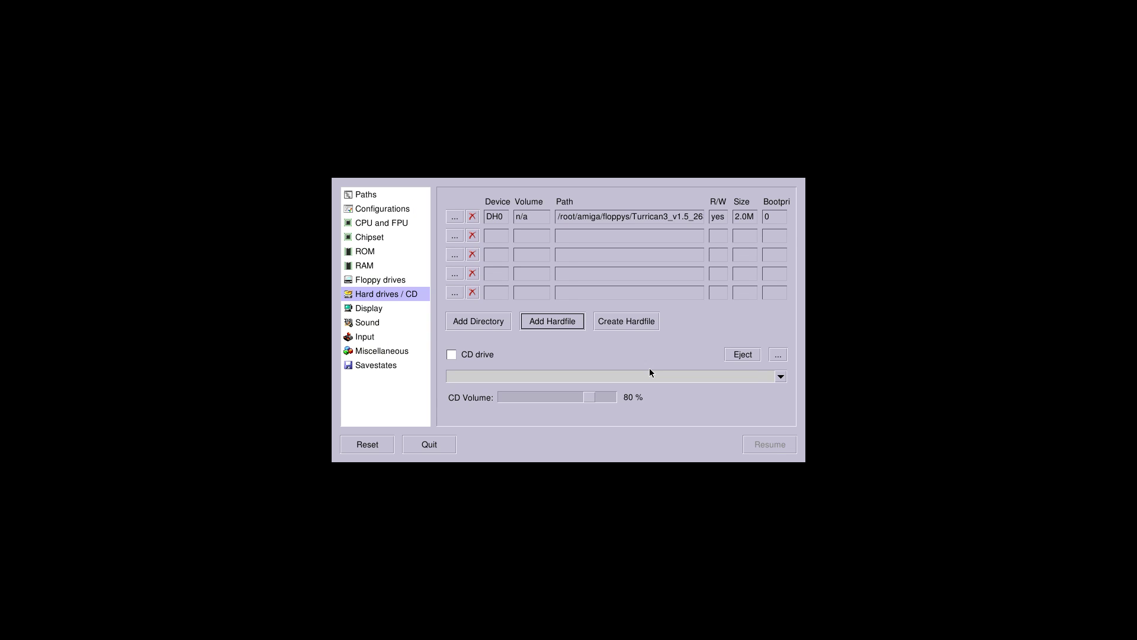
# - Review the display and sound settings, assign the Sony PLAYSTATION(R)3 Controller to Port1 and enable Custom Control
pyautogui.click(374, 312)
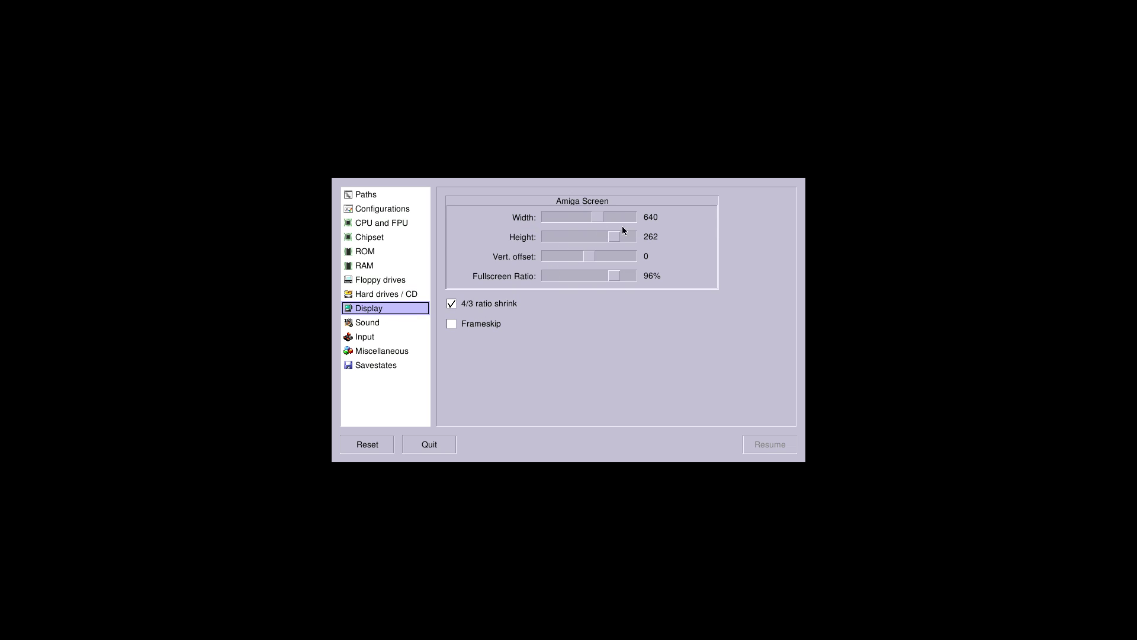
pyautogui.click(365, 323)
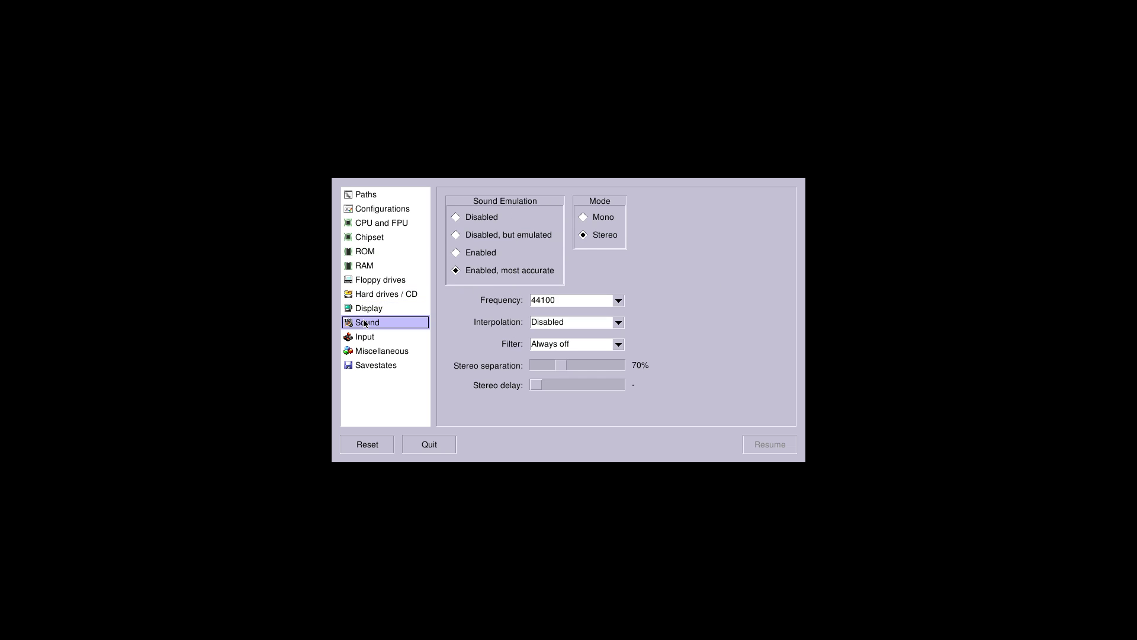
pyautogui.click(364, 337)
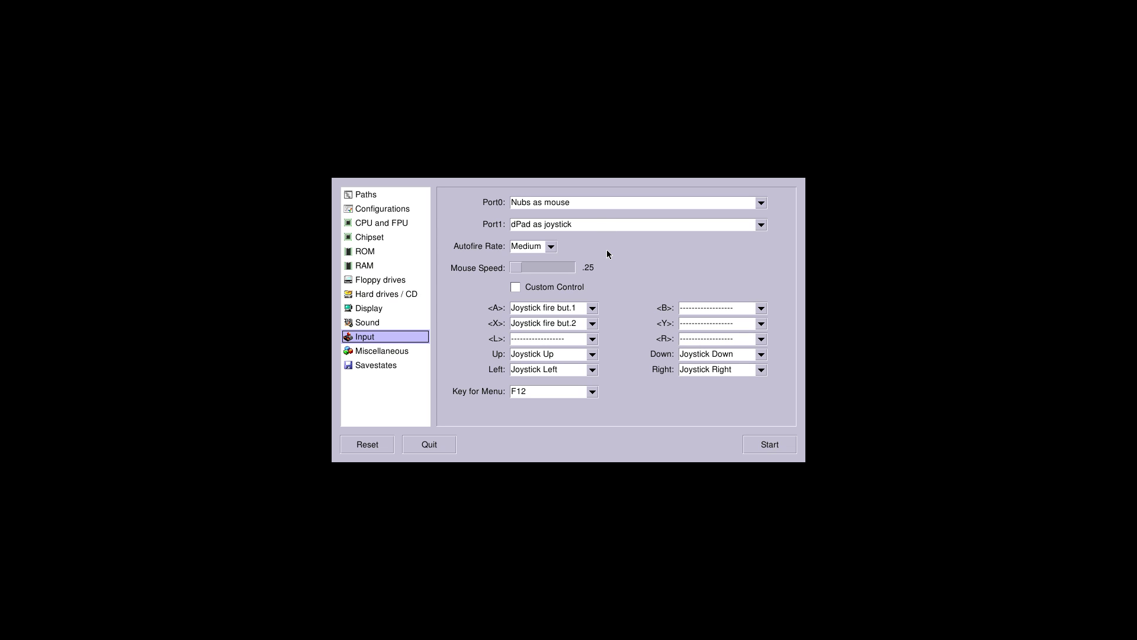
pyautogui.click(577, 224)
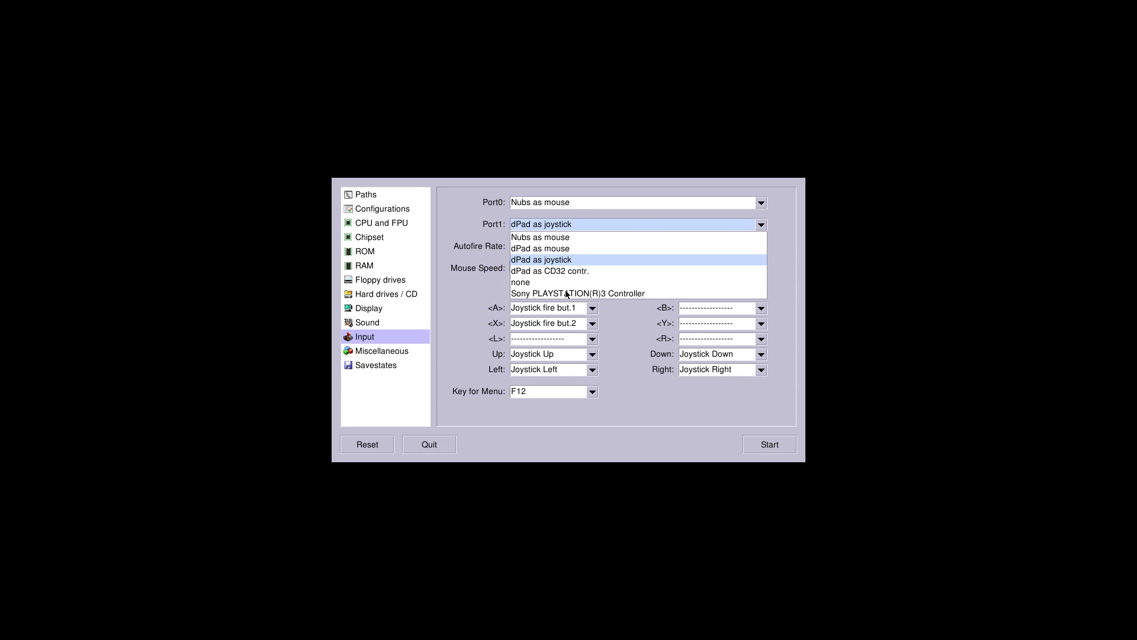
pyautogui.click(566, 293)
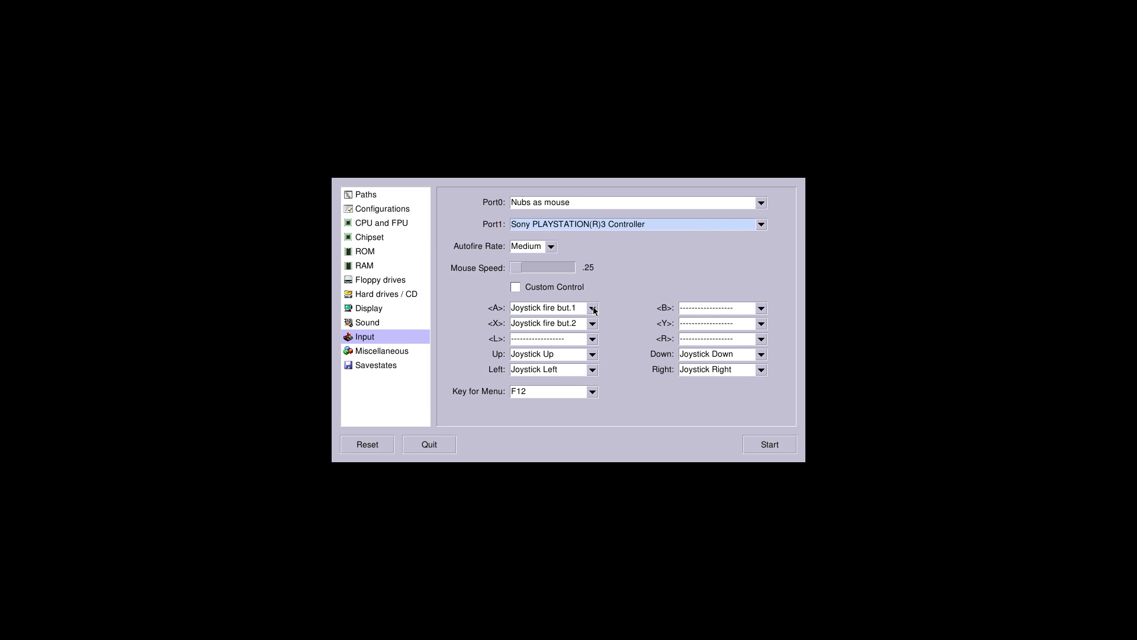
pyautogui.click(517, 287)
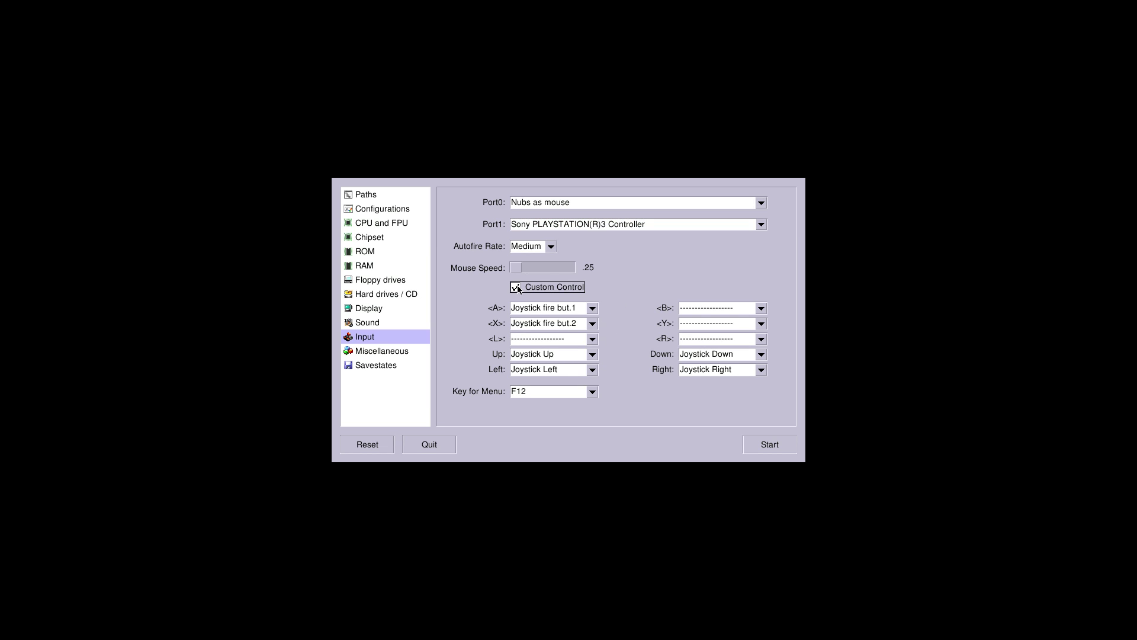
# - Start the emulation and begin a Turrican 3 game from its title screen
pyautogui.click(764, 450)
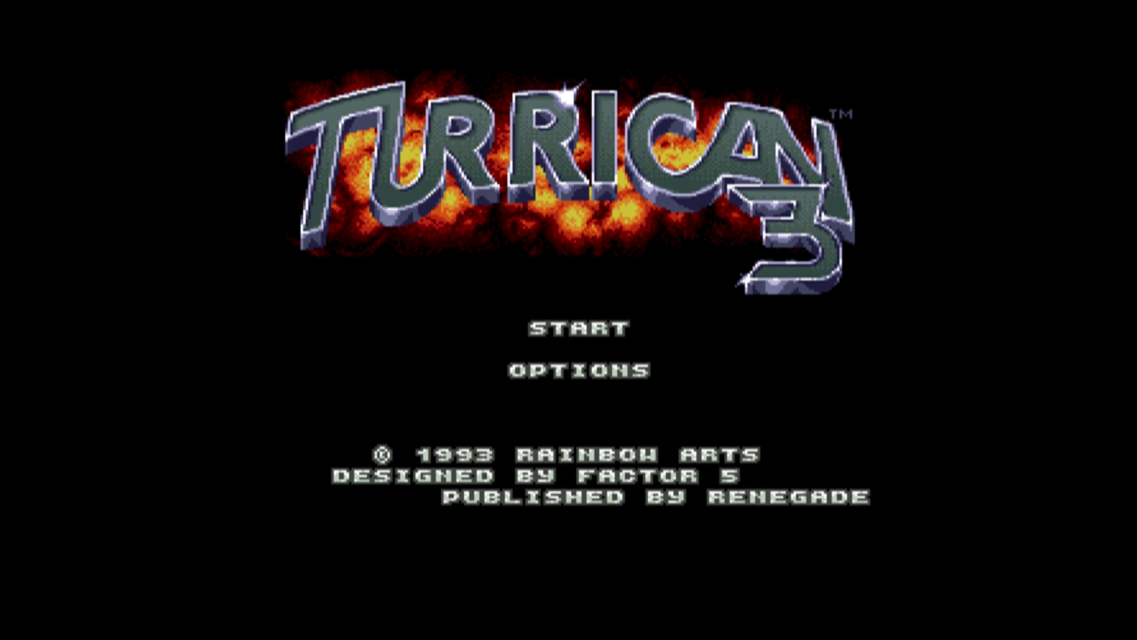
pyautogui.press('Down')
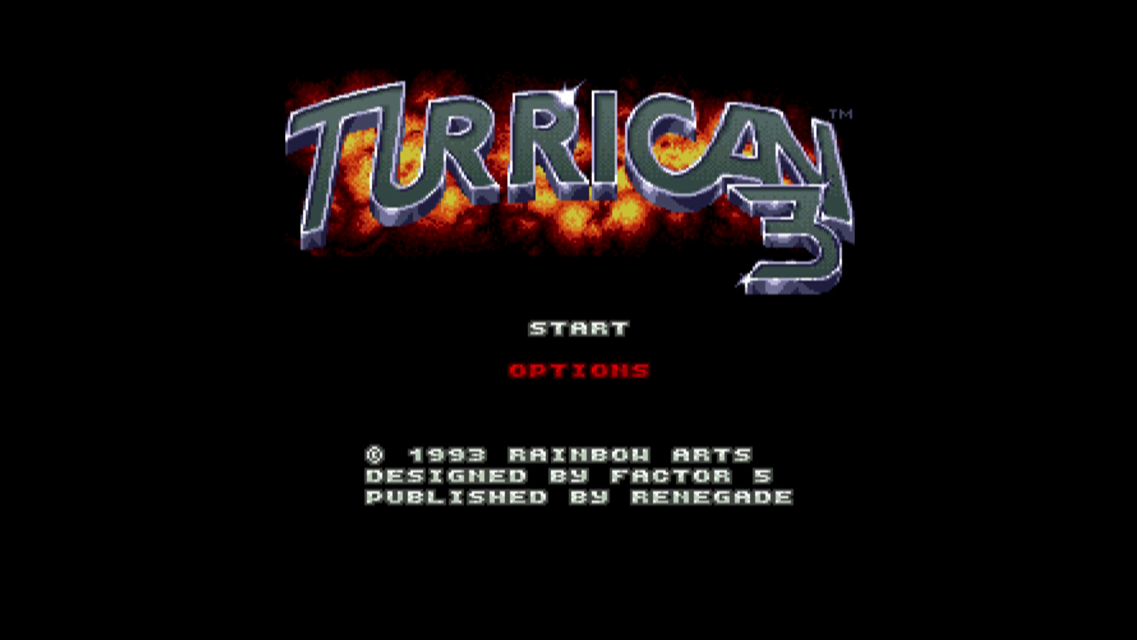
pyautogui.press('Up')
pyautogui.press('Return')
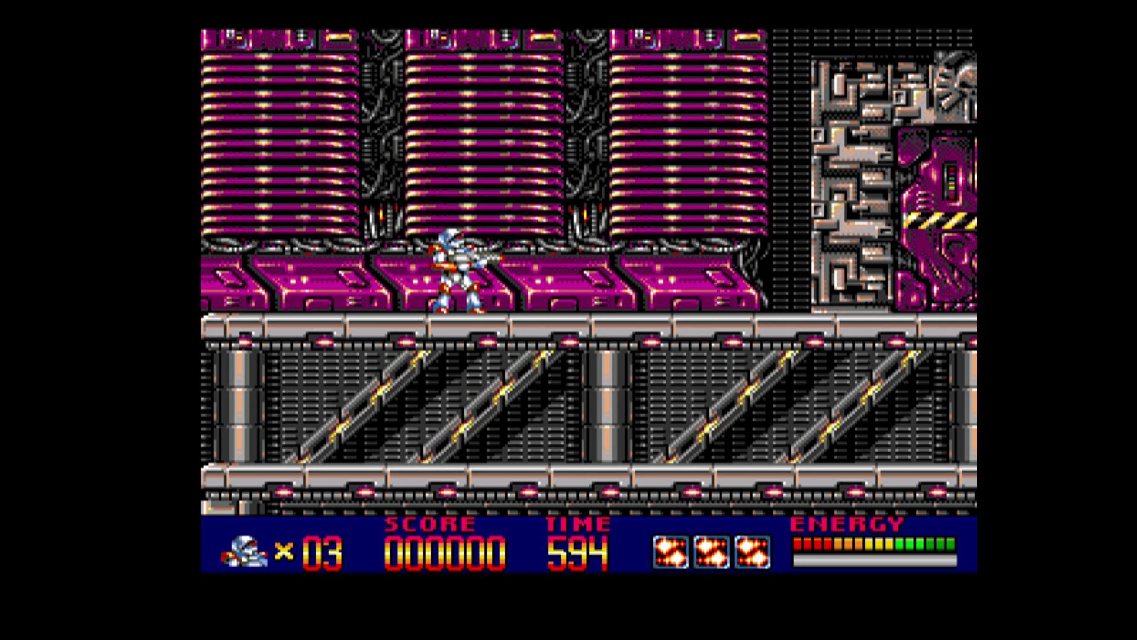
# - Pause the game, set the emulator's autofire rate to Off and resume playing
pyautogui.press('F12')
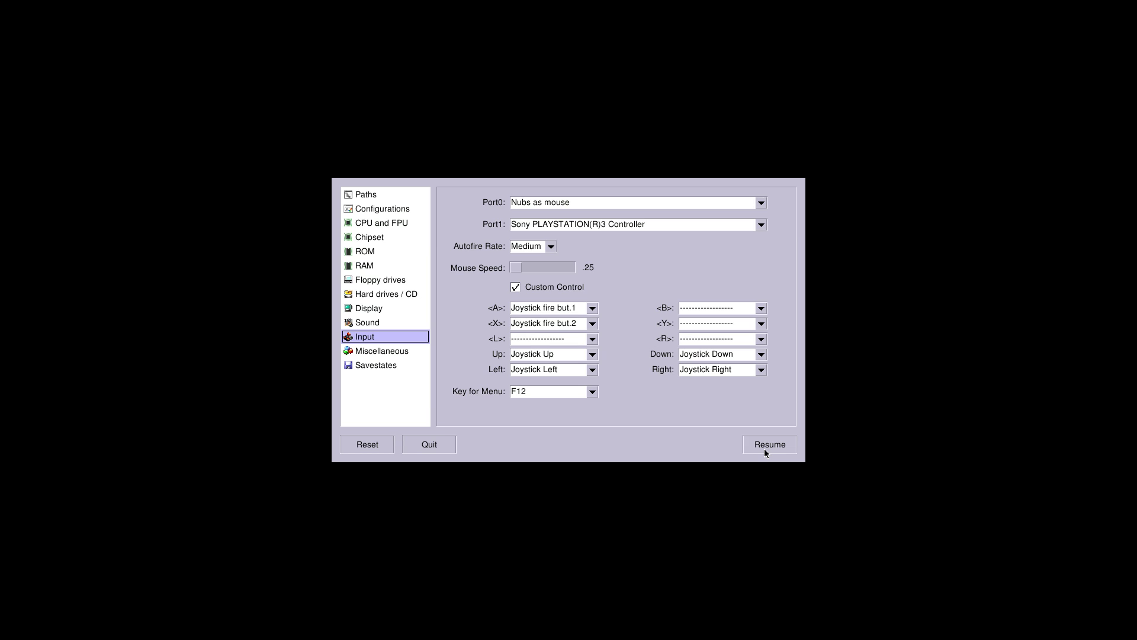
pyautogui.click(548, 246)
pyautogui.click(525, 259)
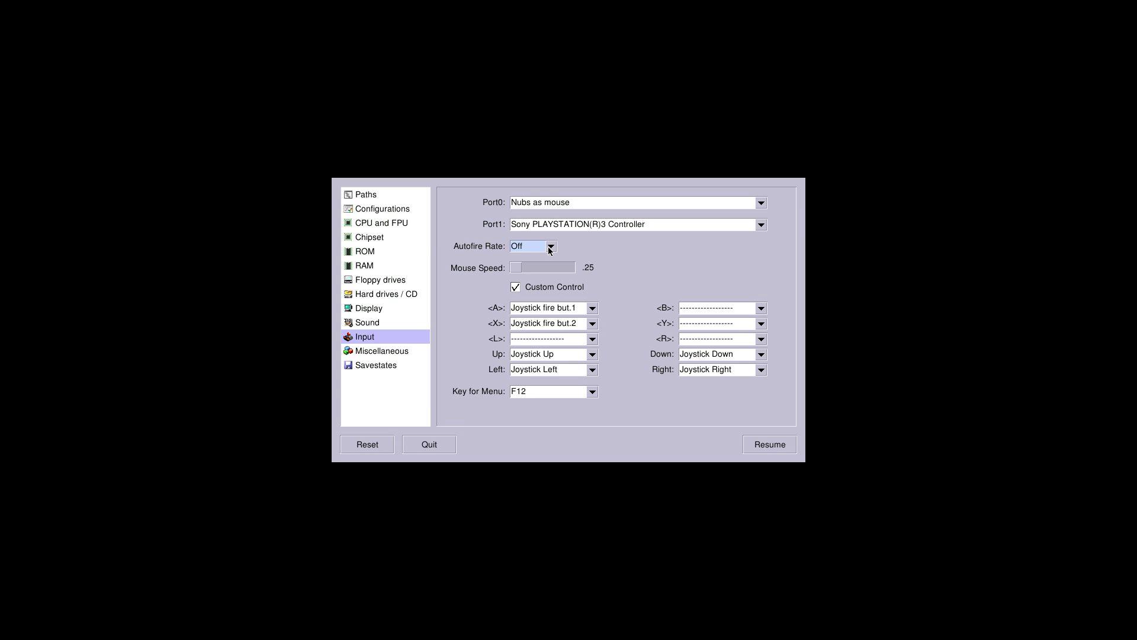
pyautogui.click(773, 444)
# - Test the controls by running, jumping and shooting through the opening of the first Turrican 3 level
pyautogui.press('Right')
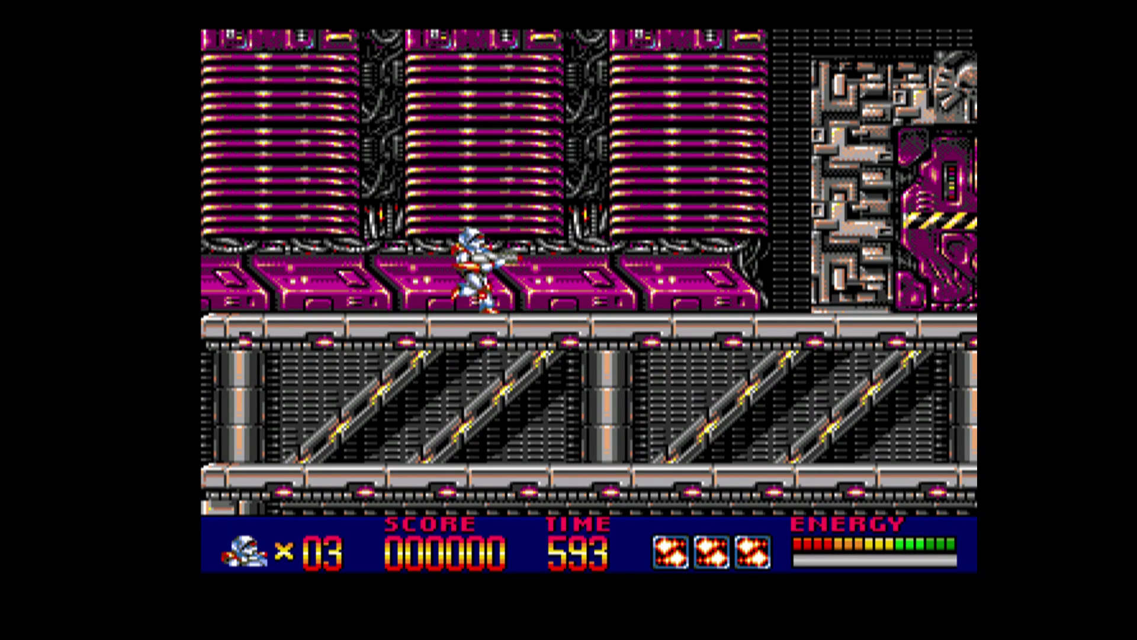
pyautogui.press('space')
pyautogui.press('Right')
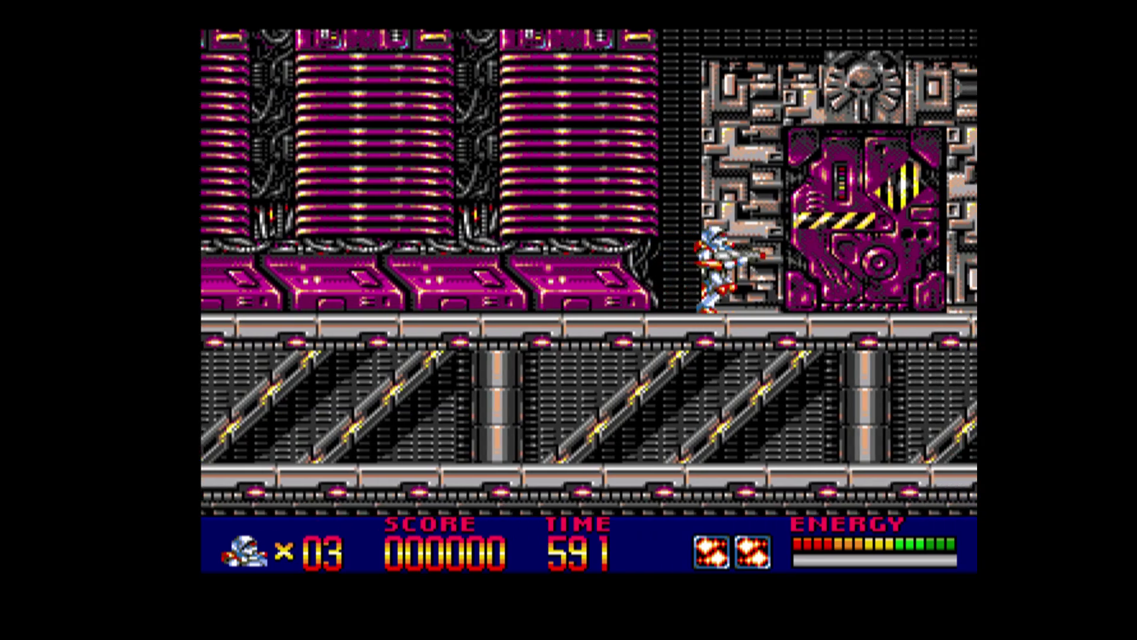
pyautogui.press('Up')
pyautogui.press('Right')
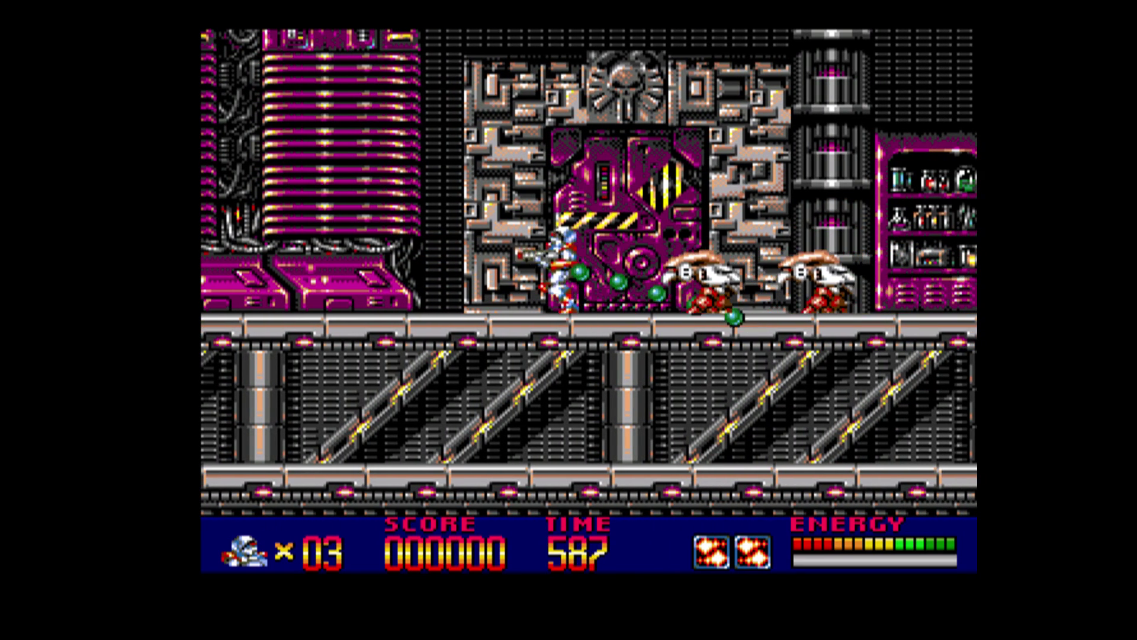
pyautogui.press('Left')
pyautogui.press('Up')
pyautogui.press('space')
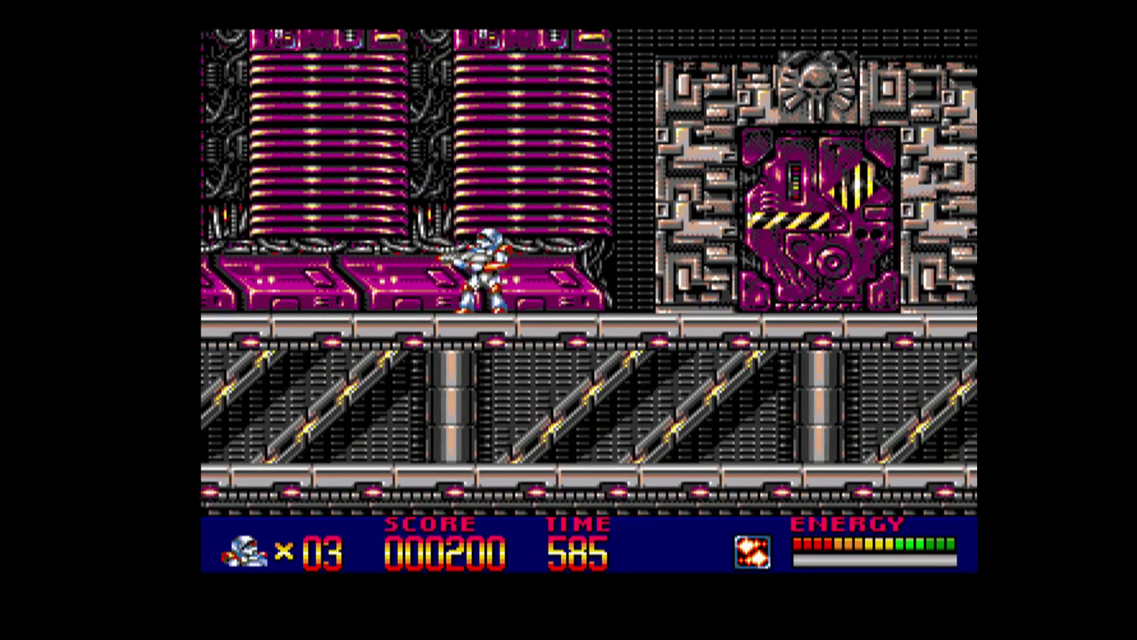
pyautogui.press('Right')
pyautogui.press('space')
pyautogui.press('Right')
pyautogui.press('space')
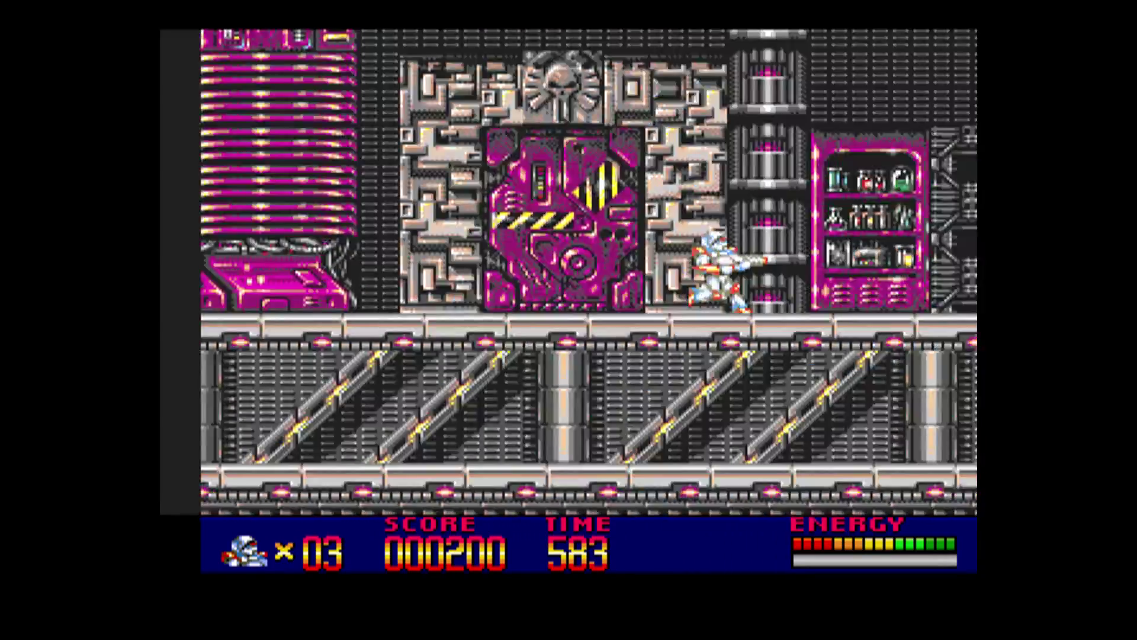
pyautogui.press('Right')
pyautogui.press('space')
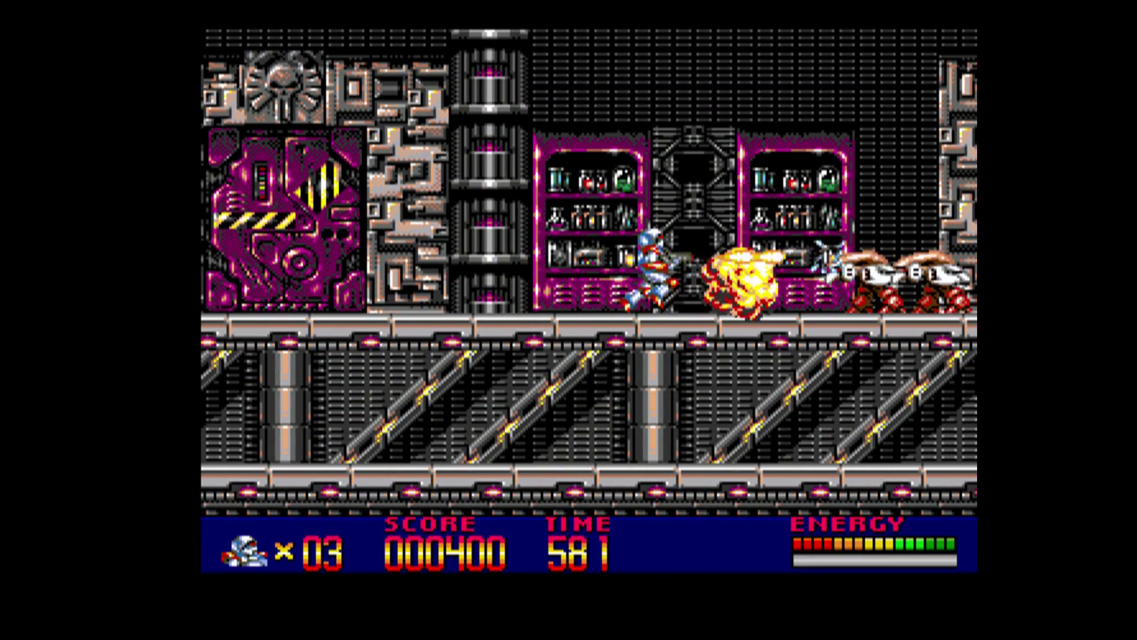
pyautogui.press('Right')
pyautogui.press('space')
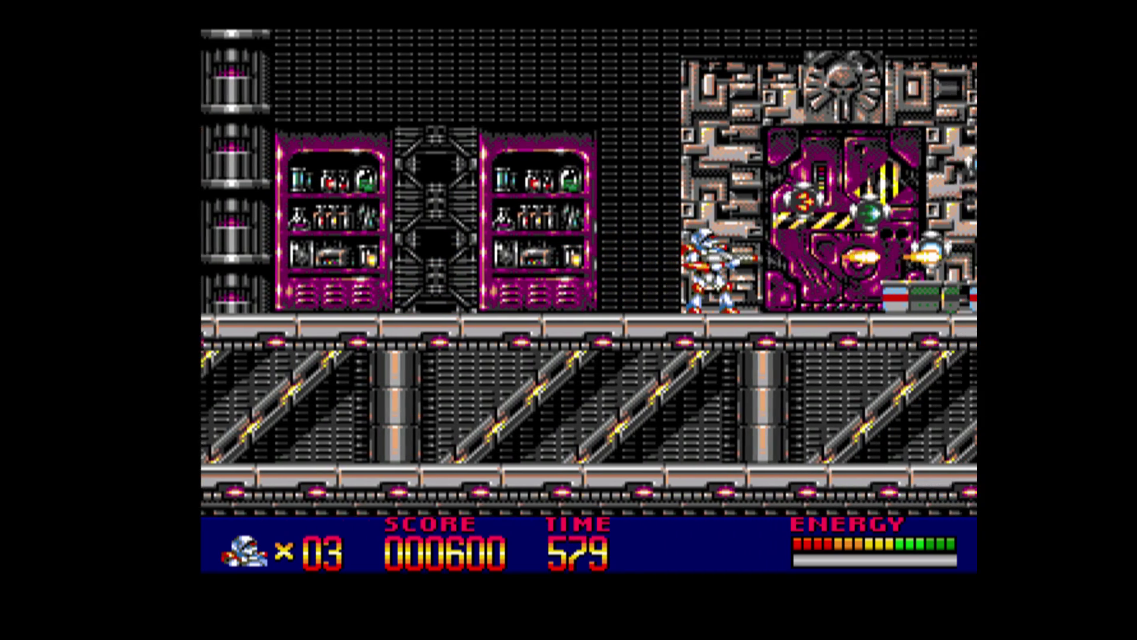
pyautogui.press('Up')
pyautogui.press('Right')
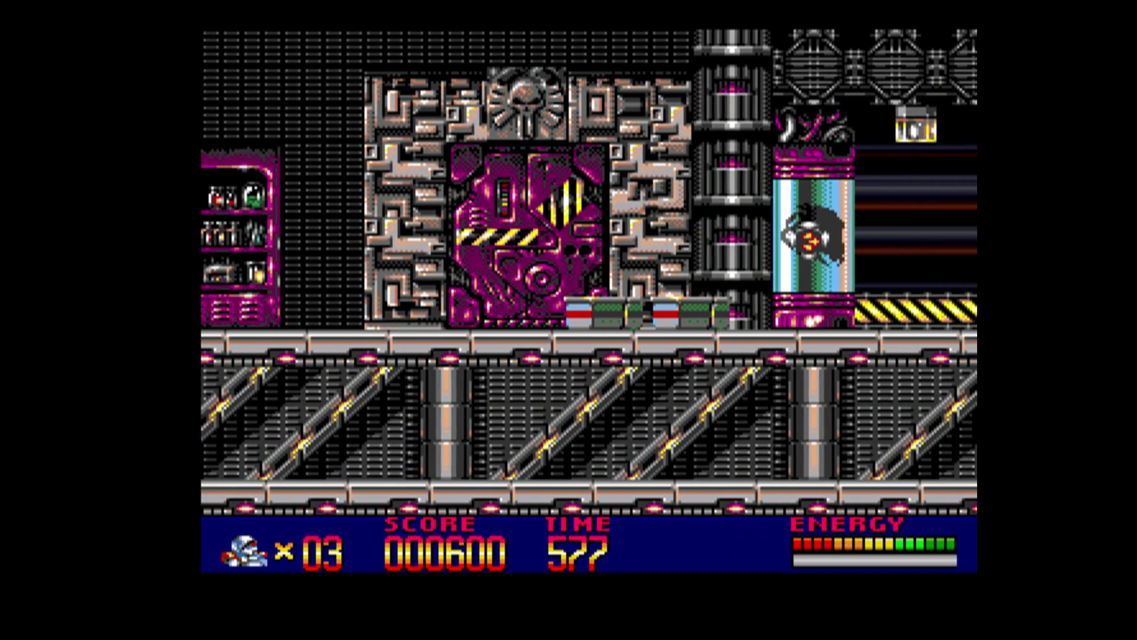
# - Pause the Turrican 3 game and load the A500+ (basic a500+) configuration
pyautogui.press('F12')
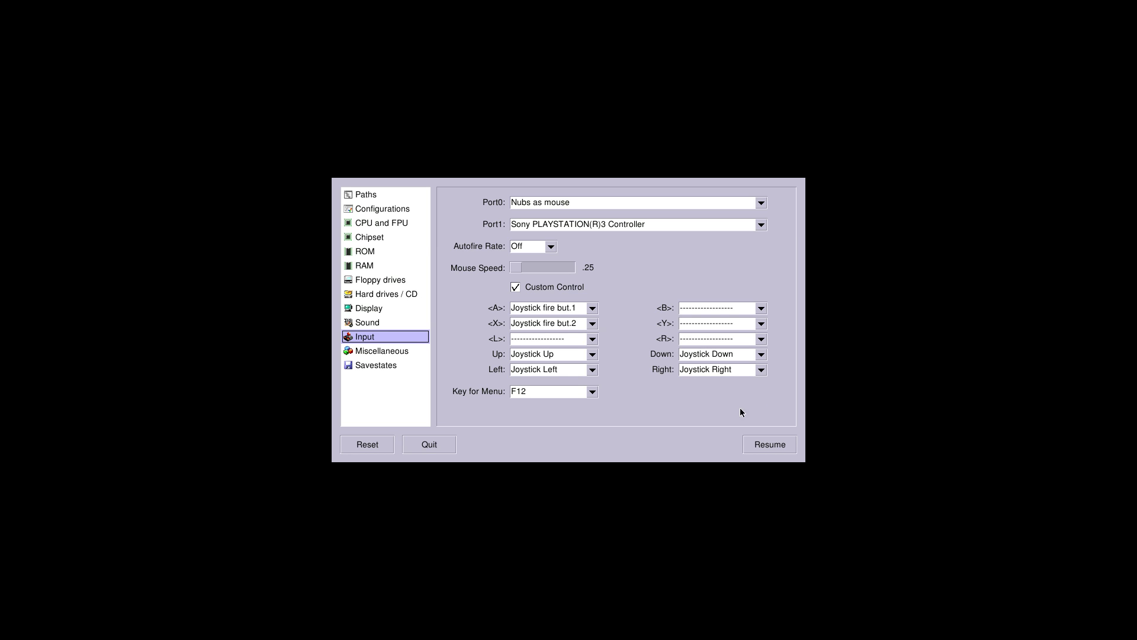
pyautogui.click(378, 210)
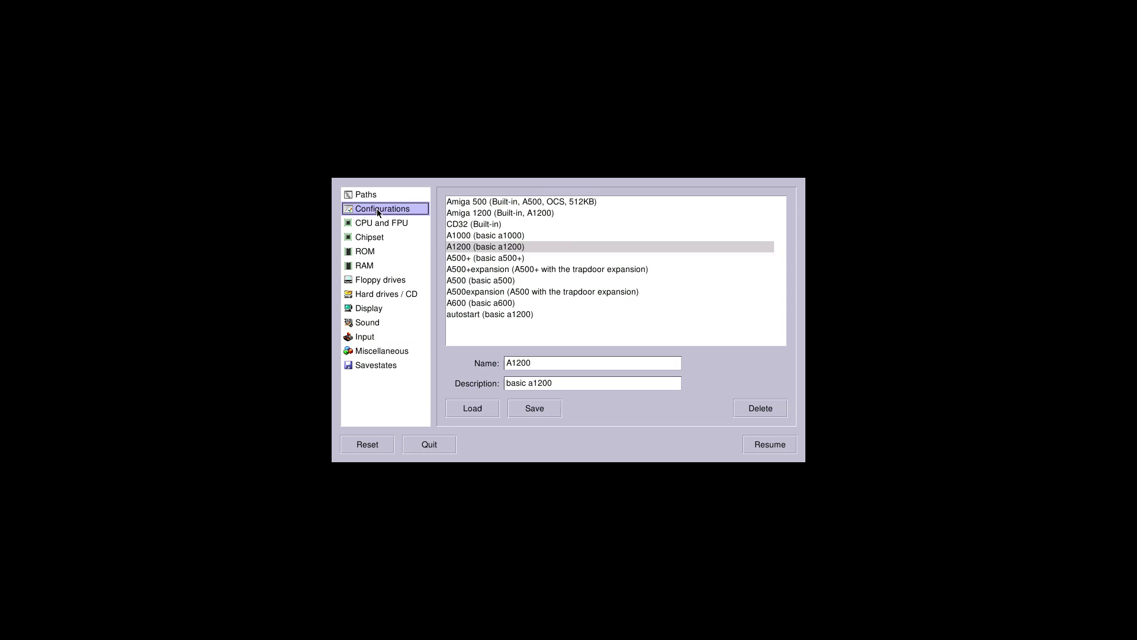
pyautogui.click(486, 261)
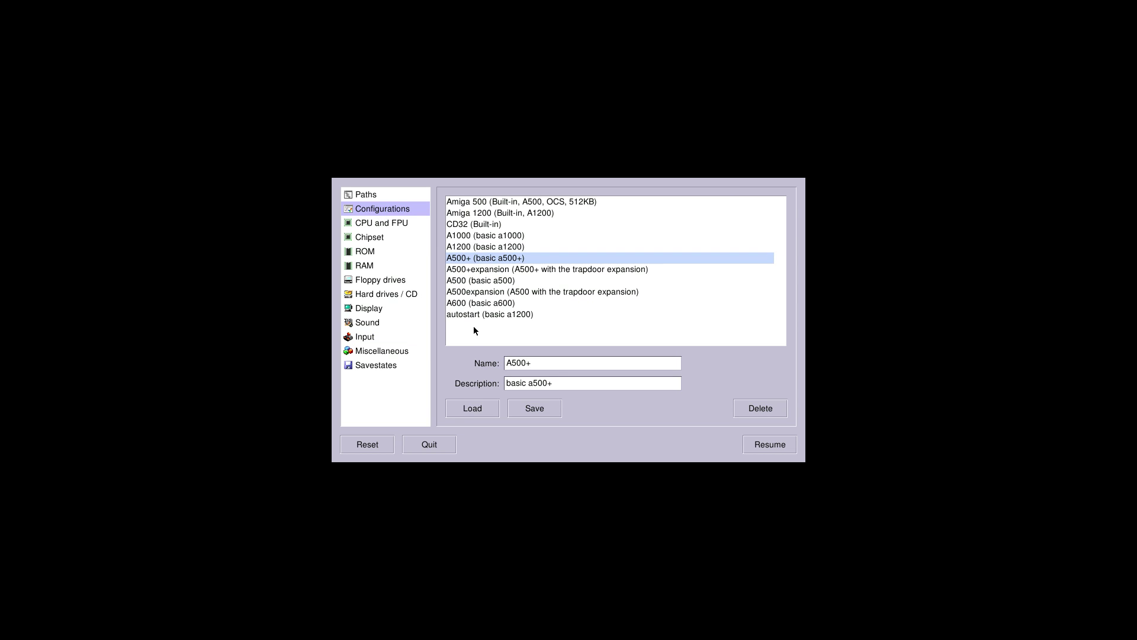
pyautogui.click(486, 409)
# - Set the main ROM file to Kickstart 1.3 (34.5) (A500-A2500-A3000-CDTV) from /root/amiga/kickstarts
pyautogui.click(409, 251)
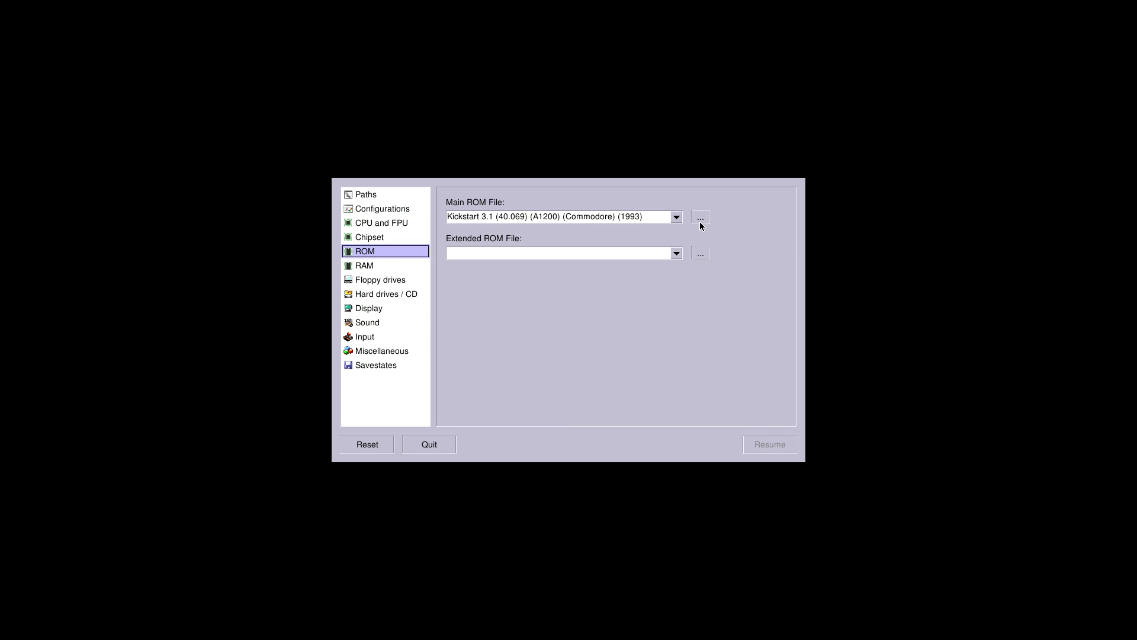
pyautogui.click(700, 218)
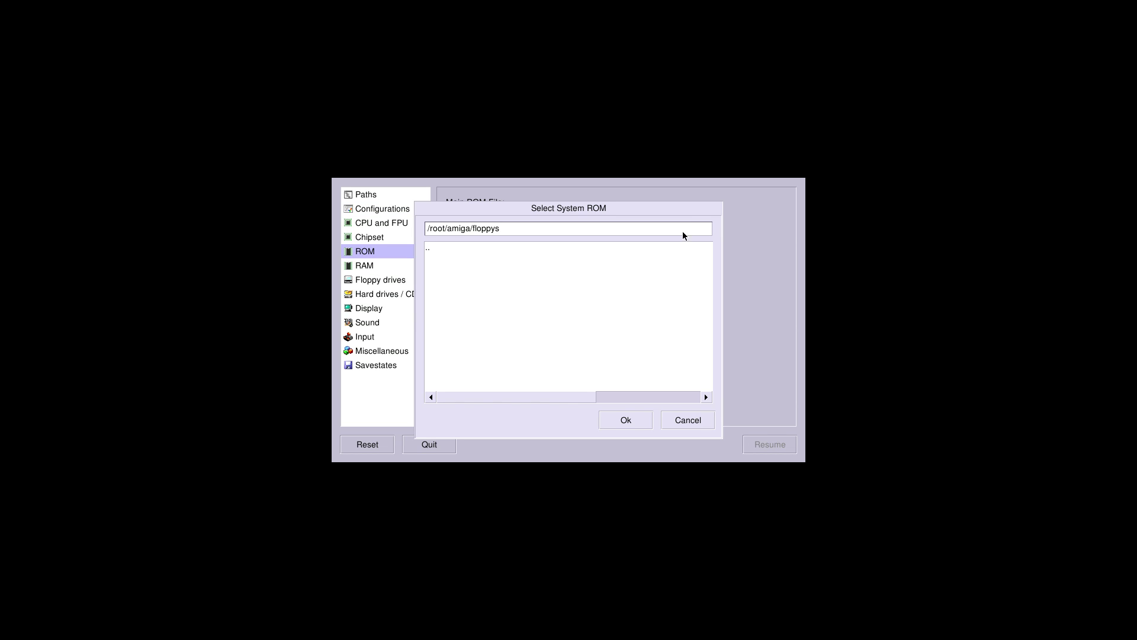
pyautogui.doubleClick(432, 251)
pyautogui.doubleClick(443, 342)
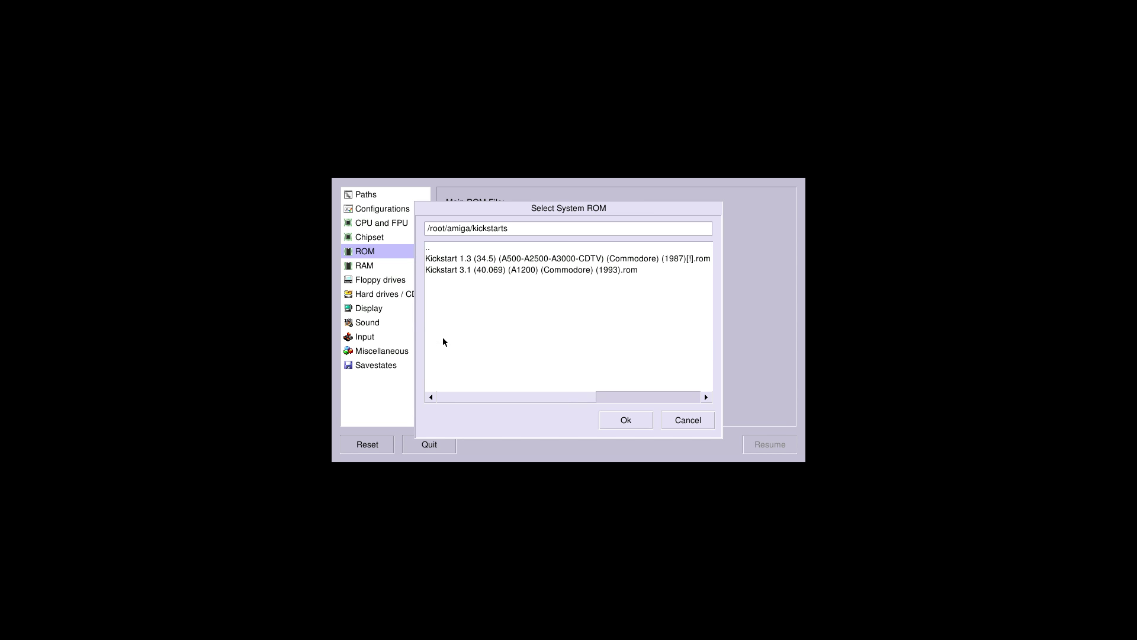
pyautogui.doubleClick(444, 262)
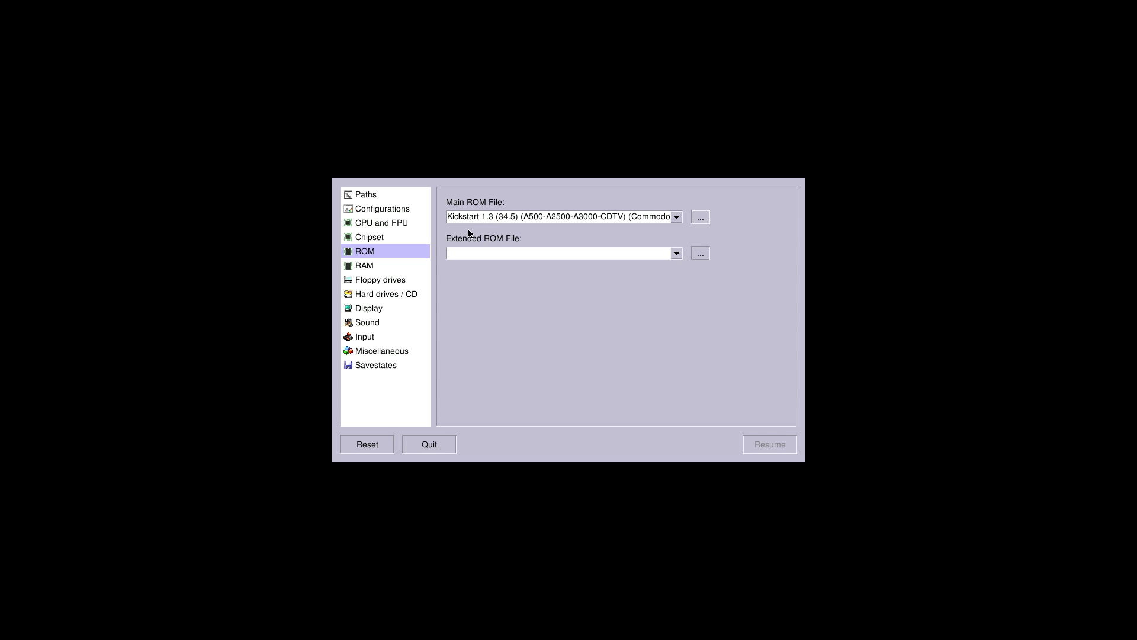
# - Insert the Turrican.adf disk image from /root/amiga/floppys into drive DF0
pyautogui.click(388, 280)
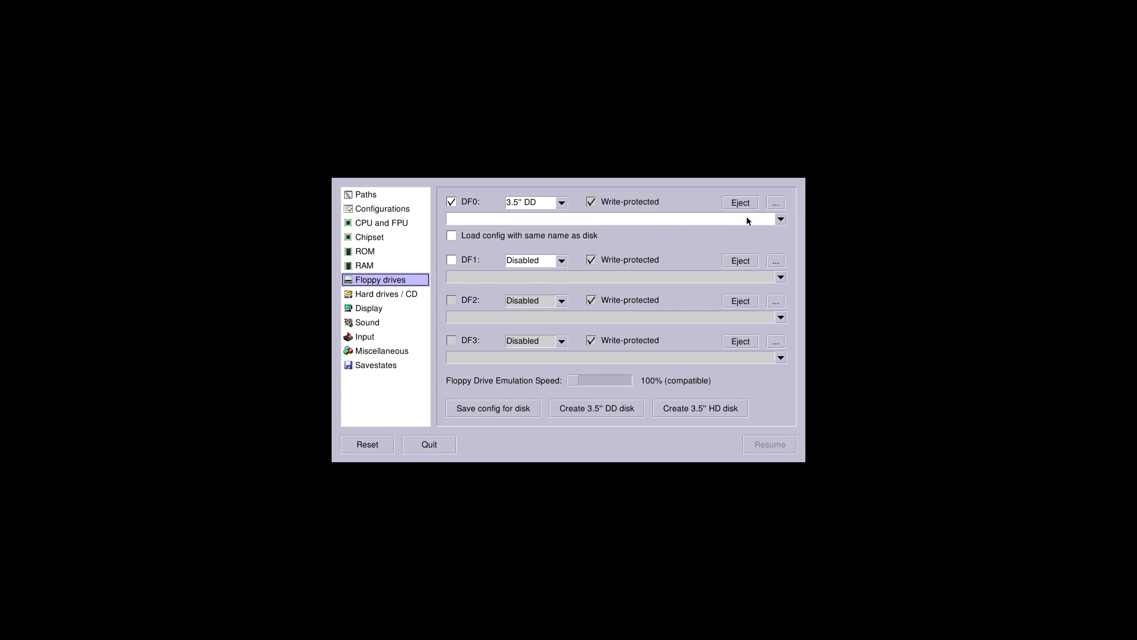
pyautogui.click(779, 206)
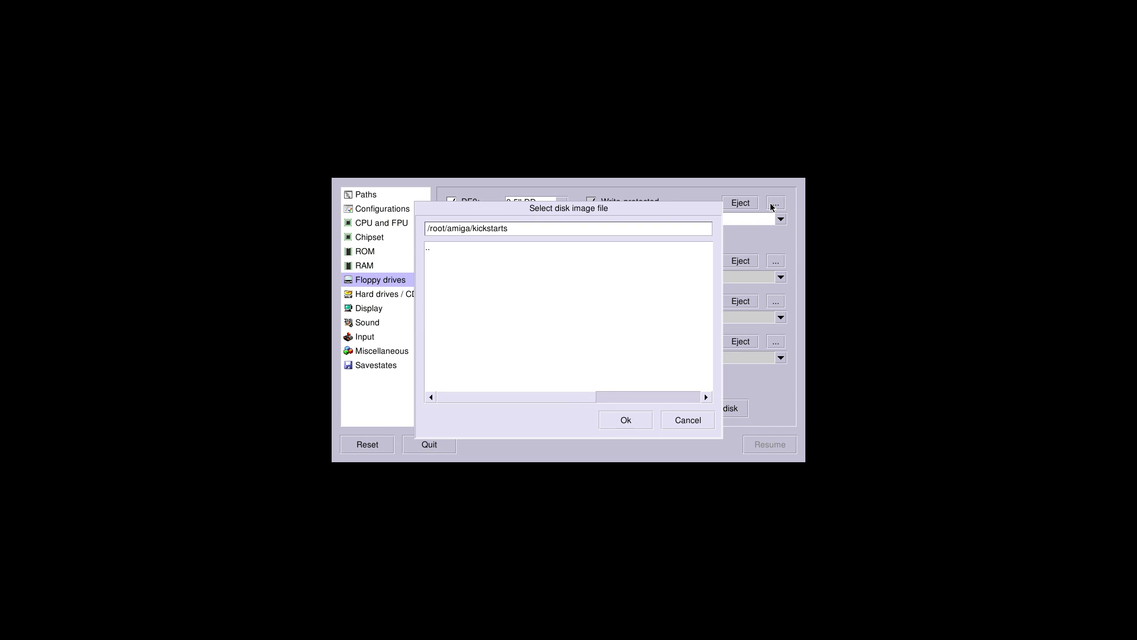
pyautogui.click(429, 250)
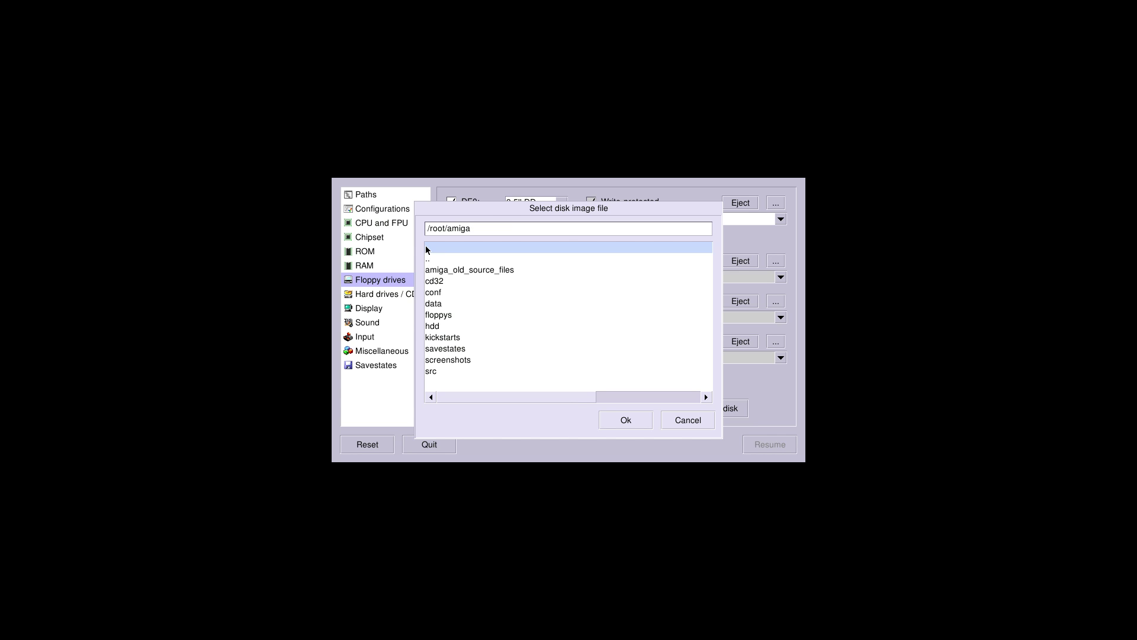
pyautogui.click(450, 314)
pyautogui.doubleClick(461, 258)
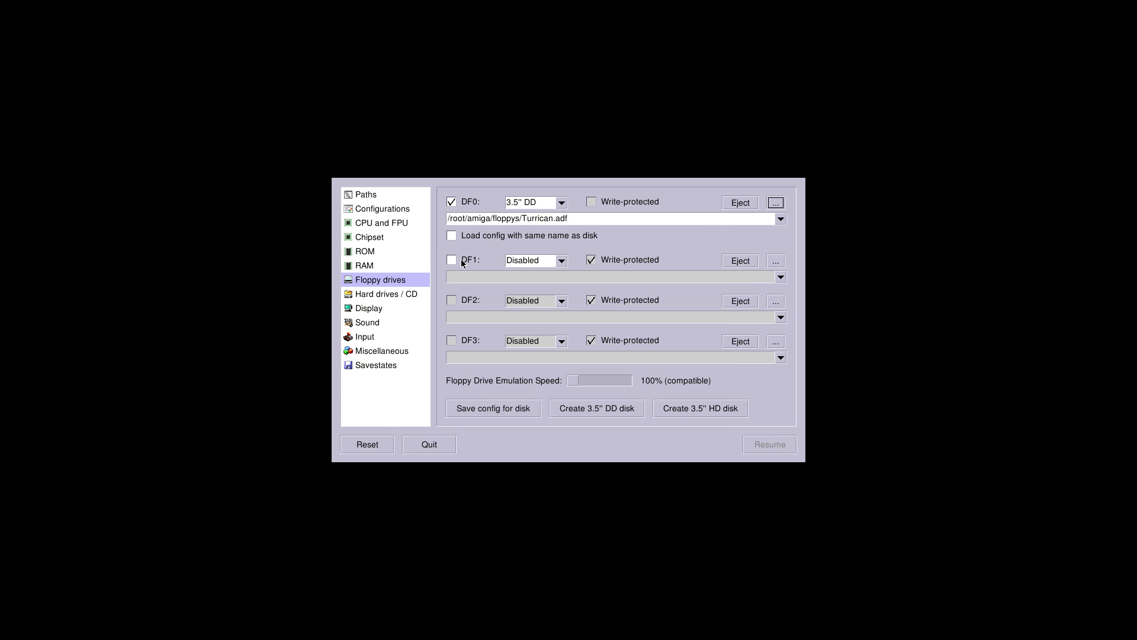
# - Enable Custom Control and set the autofire rate to Off in the input settings
pyautogui.click(372, 336)
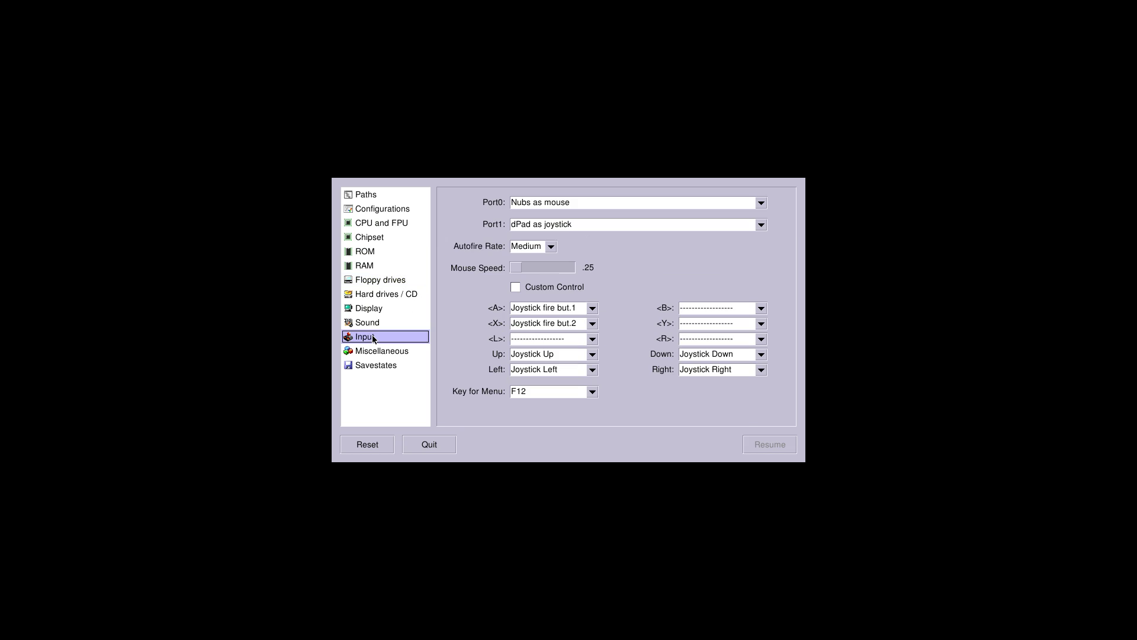
pyautogui.click(516, 287)
pyautogui.click(551, 245)
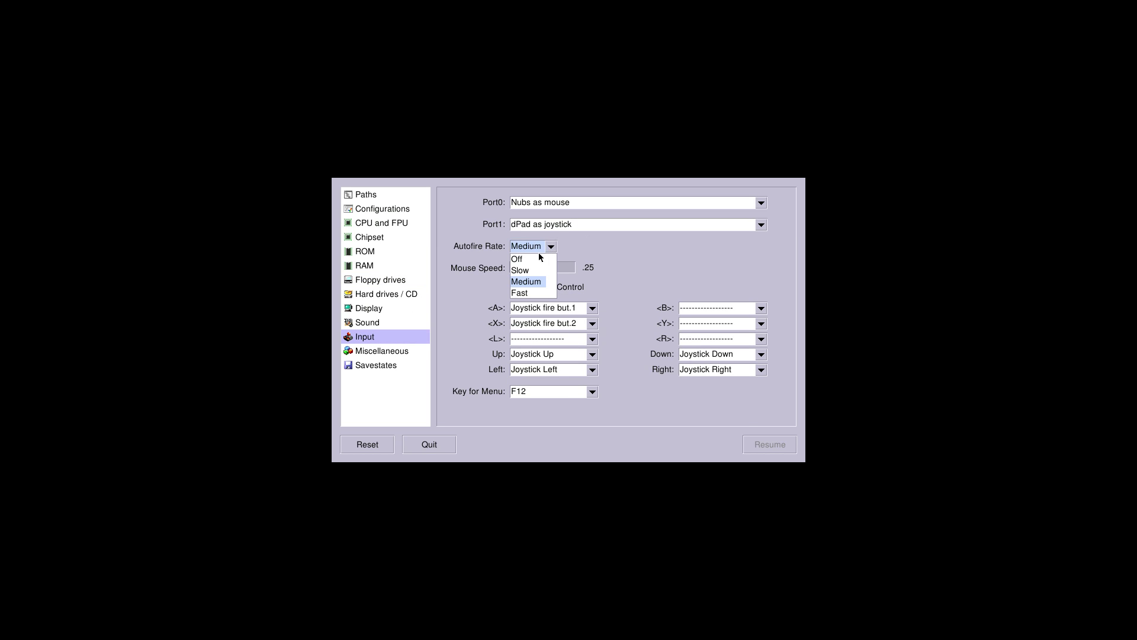
pyautogui.click(531, 261)
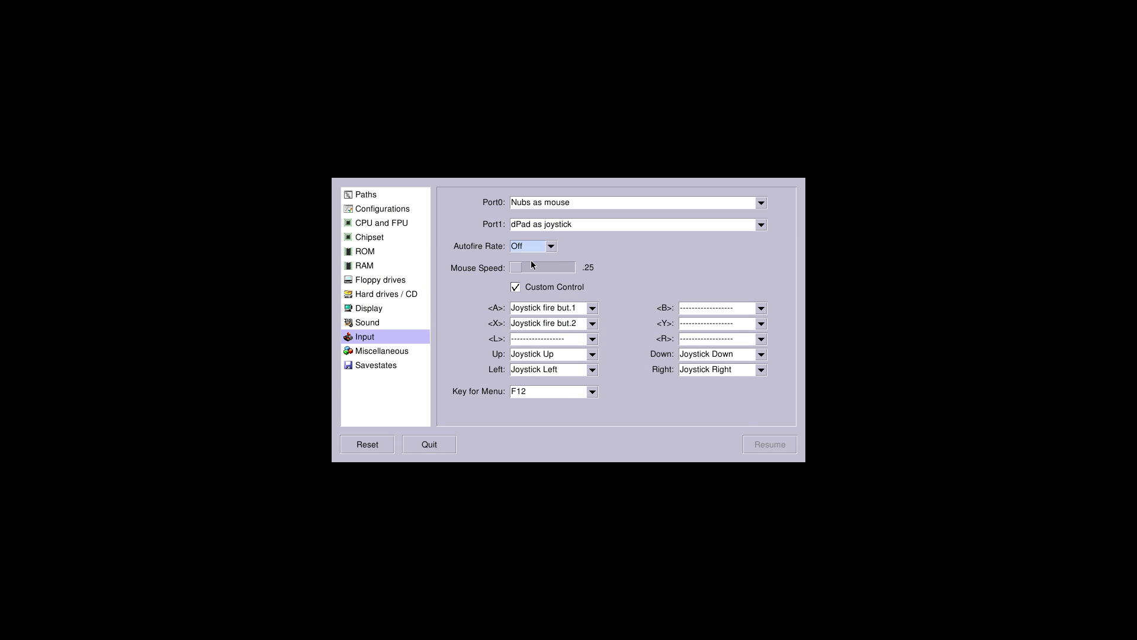
# - Save the current settings as a new configuration named "my 500"
pyautogui.click(385, 211)
pyautogui.click(534, 366)
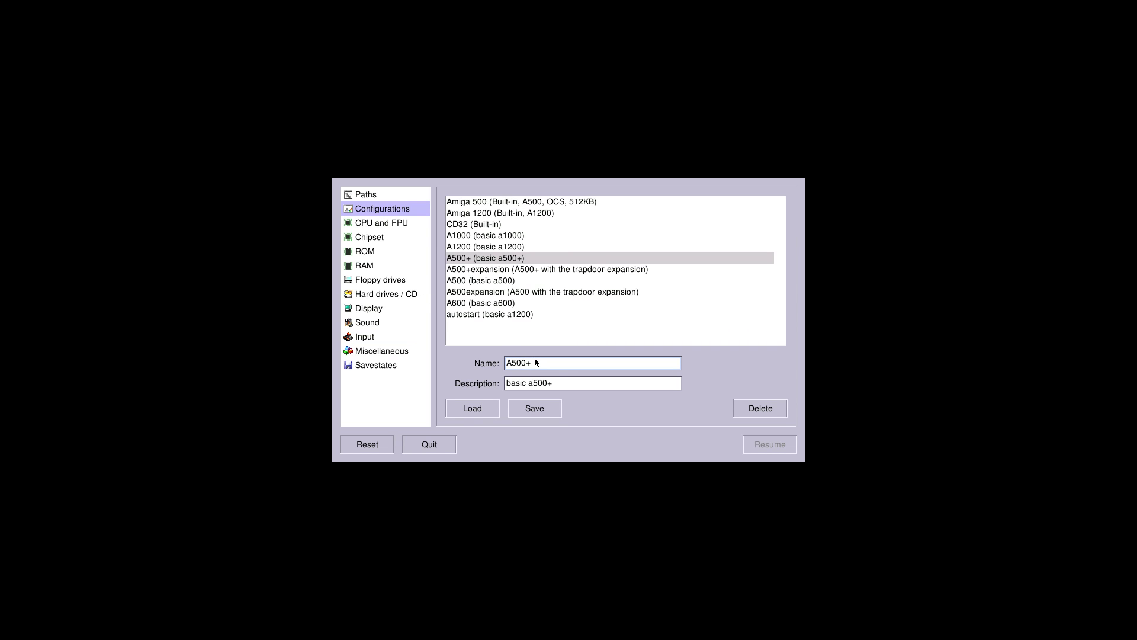
pyautogui.press('BackSpace')
pyautogui.press('BackSpace')
pyautogui.press('BackSpace')
pyautogui.press('BackSpace')
pyautogui.press('BackSpace')
pyautogui.write('my')
pyautogui.click(534, 411)
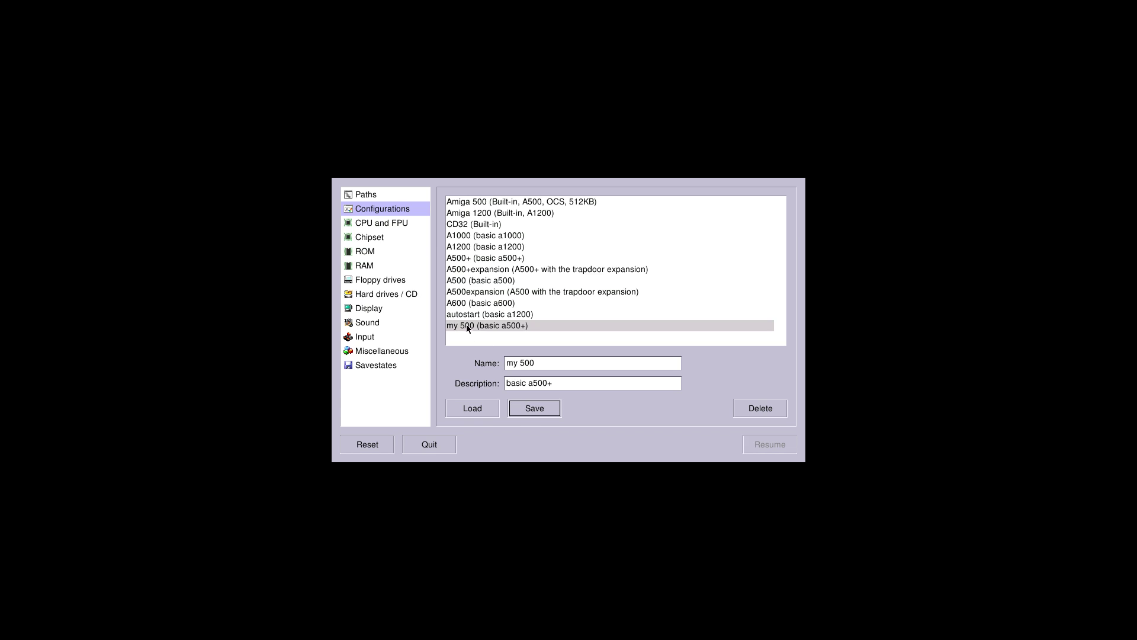
# - Review the ROM and input settings and start the emulation with the "my 500" configuration
pyautogui.click(370, 252)
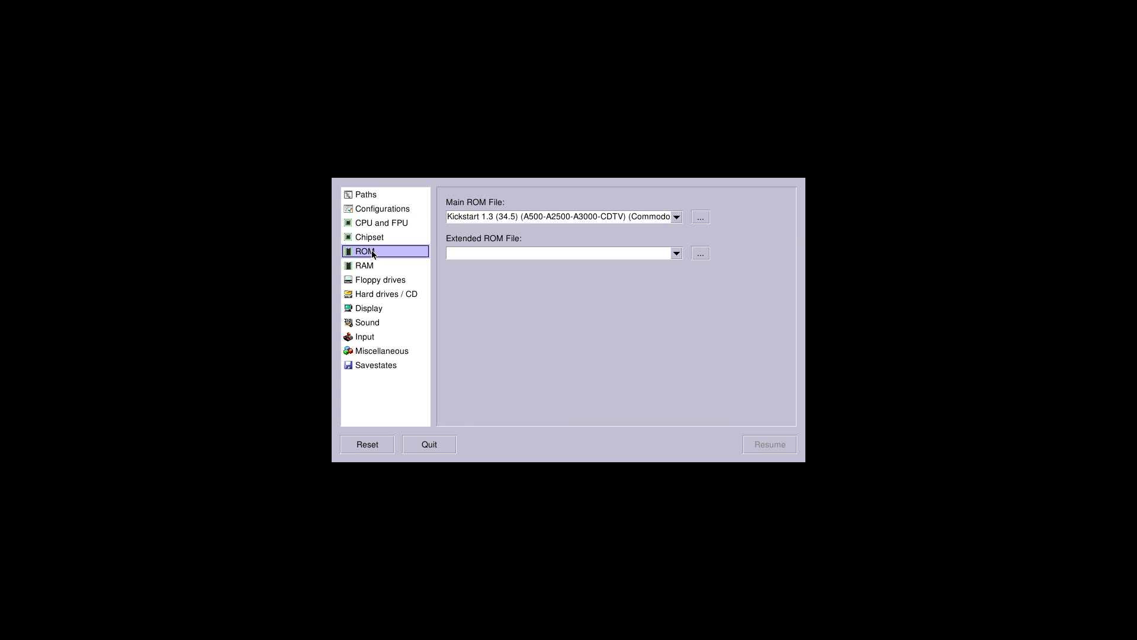
pyautogui.click(365, 335)
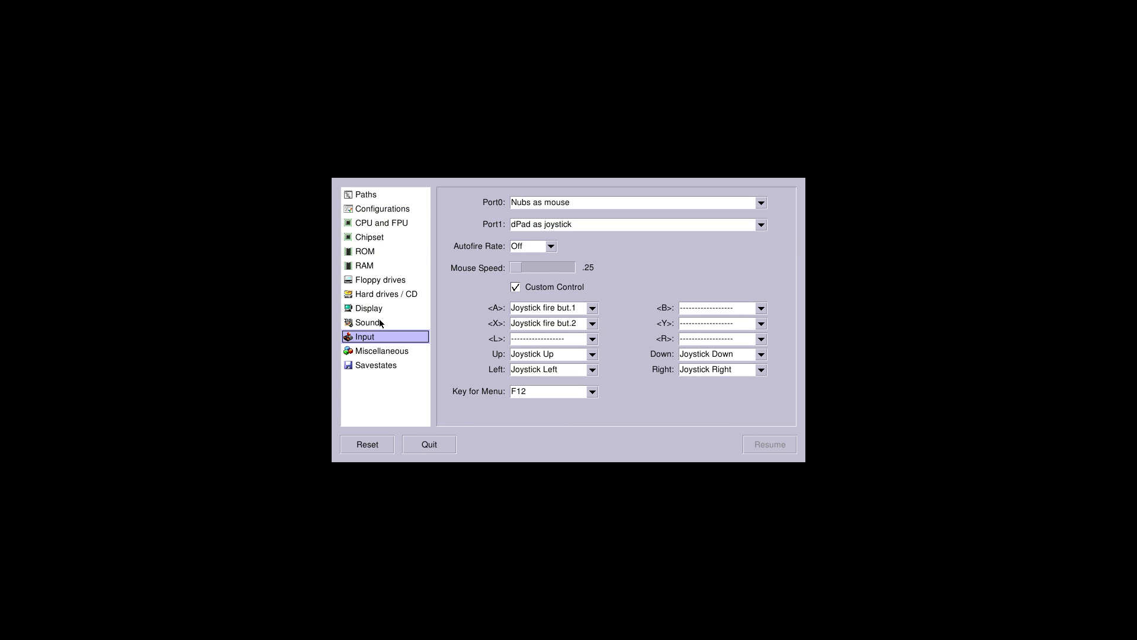
pyautogui.click(385, 208)
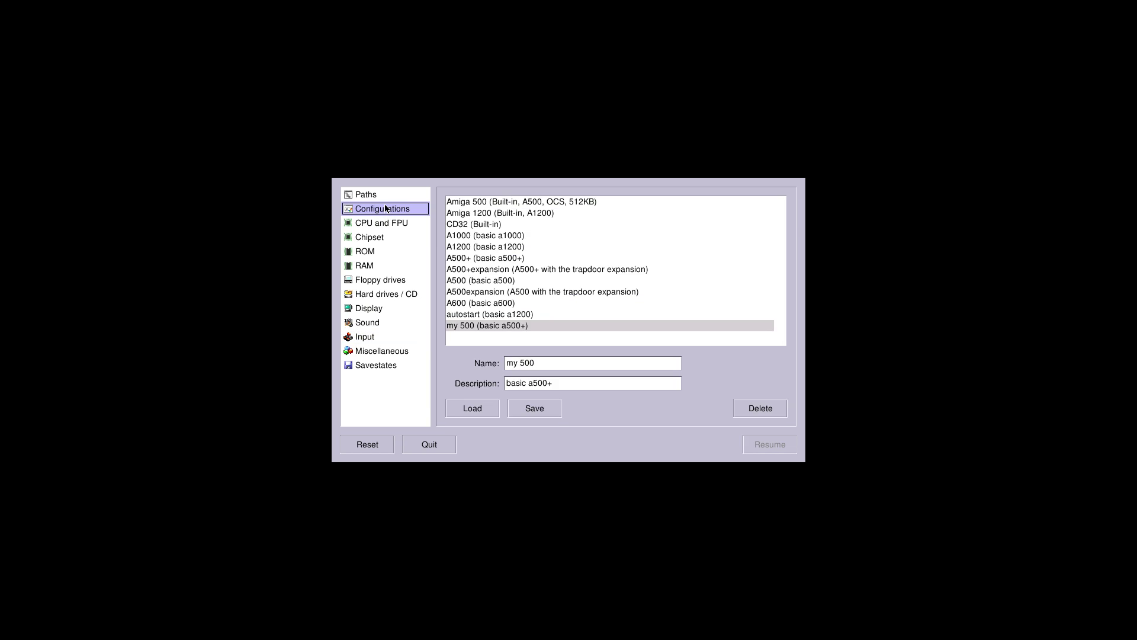
pyautogui.doubleClick(457, 325)
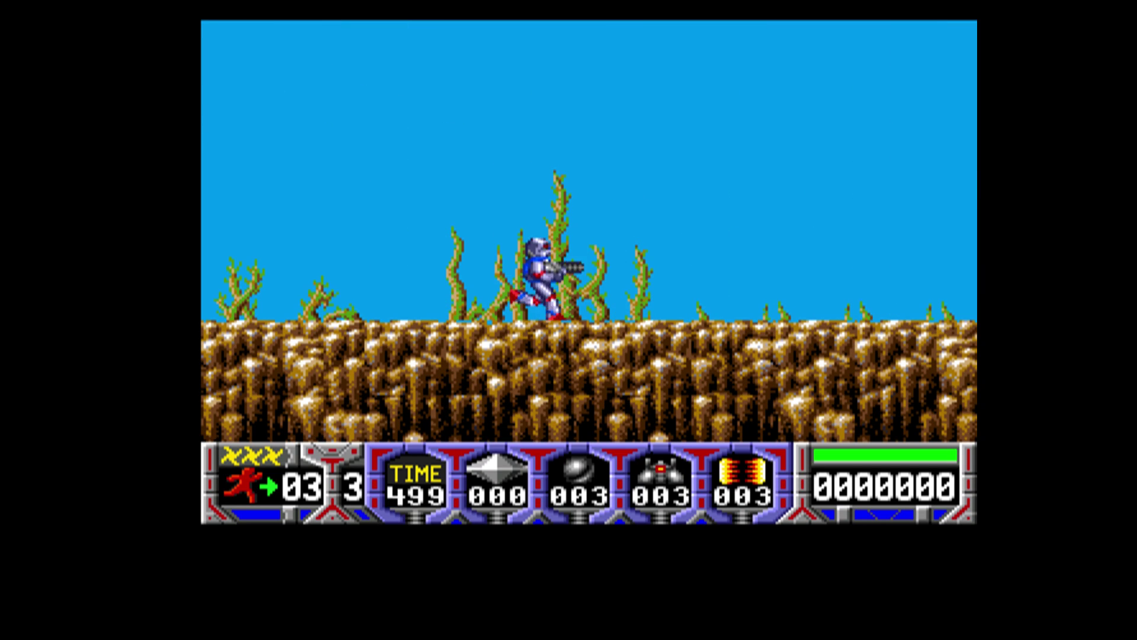
# - Test the controls in Turrican by running right, crouching and shooting the enemies on the opening ground
pyautogui.press('ctrl')
pyautogui.press('Right')
pyautogui.press('Right')
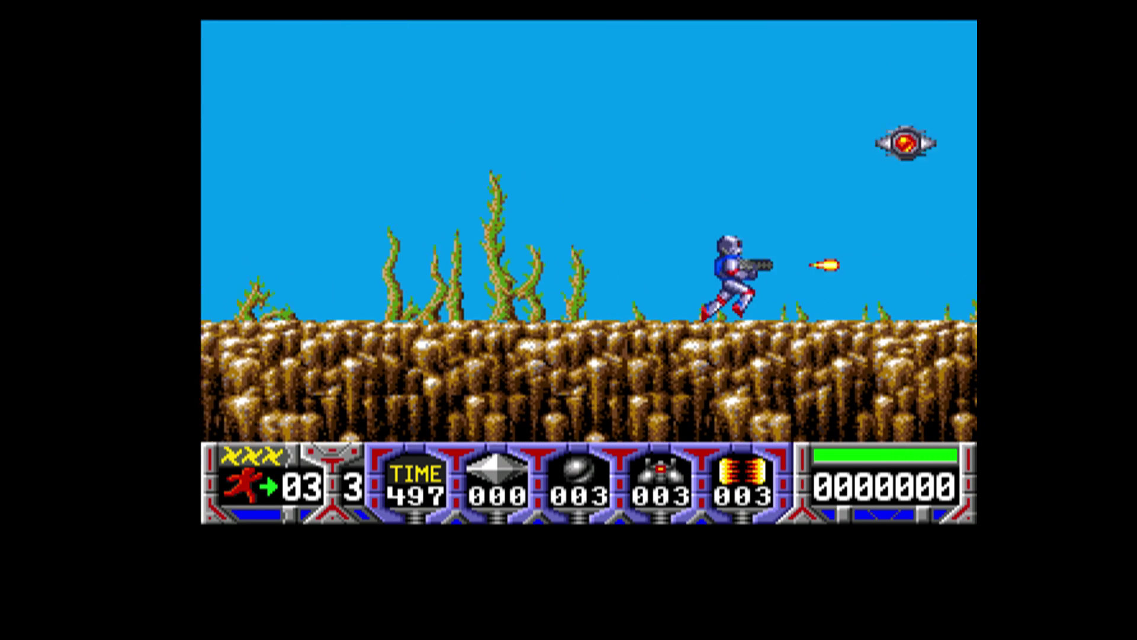
pyautogui.press('ctrl')
pyautogui.press('Down')
pyautogui.press('Right')
pyautogui.press('ctrl')
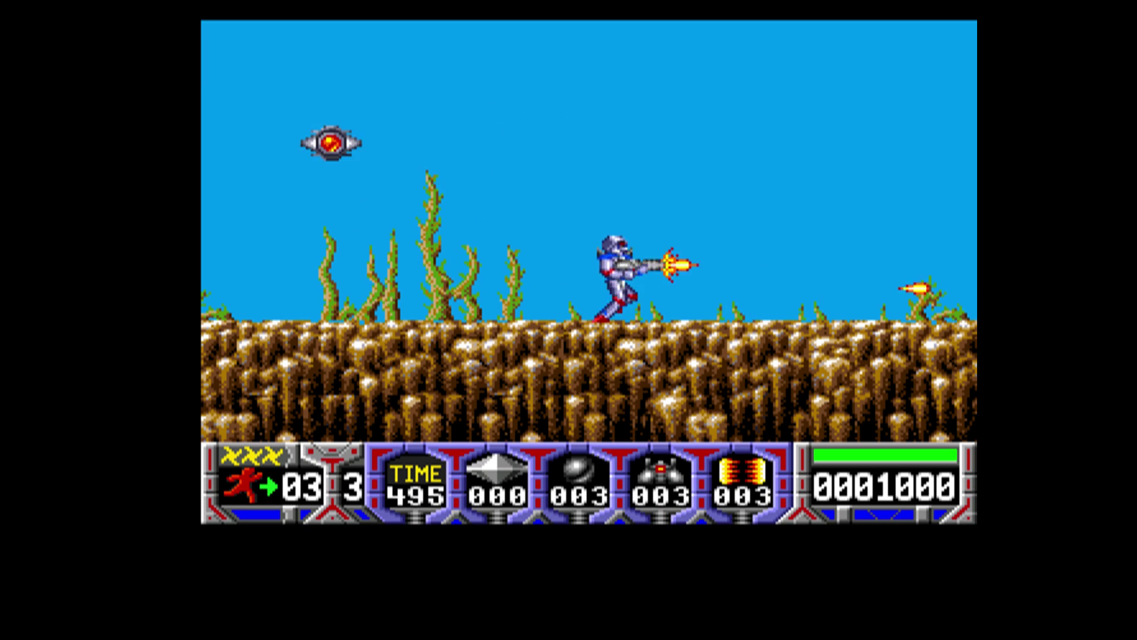
pyautogui.press('Down')
pyautogui.press('ctrl')
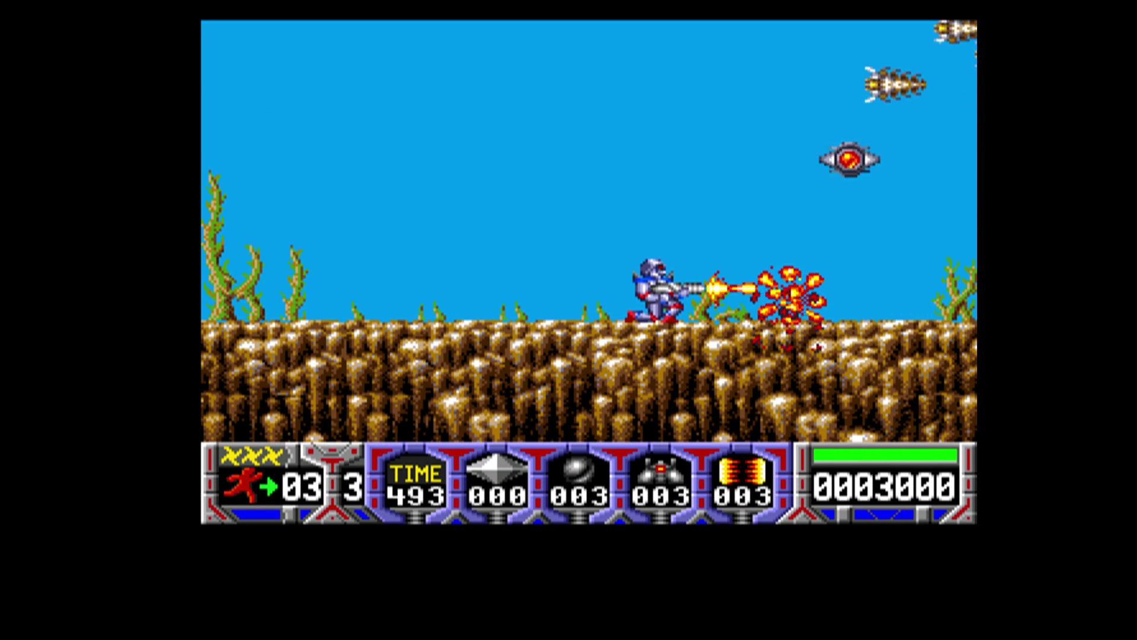
pyautogui.press('Right')
pyautogui.press('Up')
pyautogui.press('ctrl')
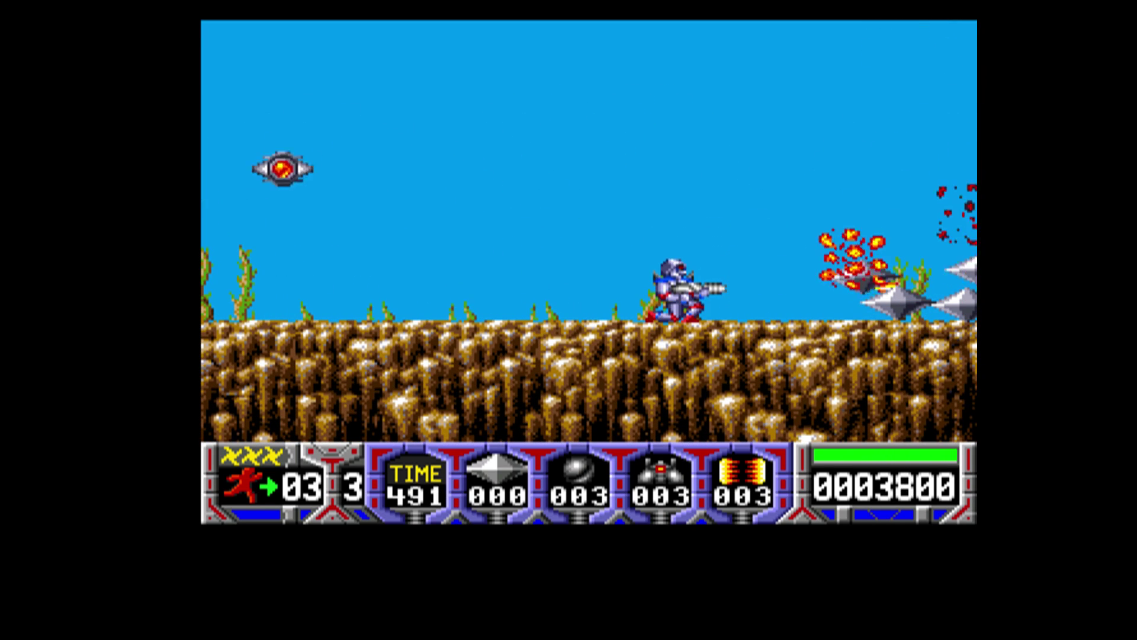
# - Collect the diamonds and run off the cliff edge into the cave below while firing
pyautogui.press('Up')
pyautogui.press('Right')
pyautogui.press('ctrl')
pyautogui.press('Up')
pyautogui.press('Right')
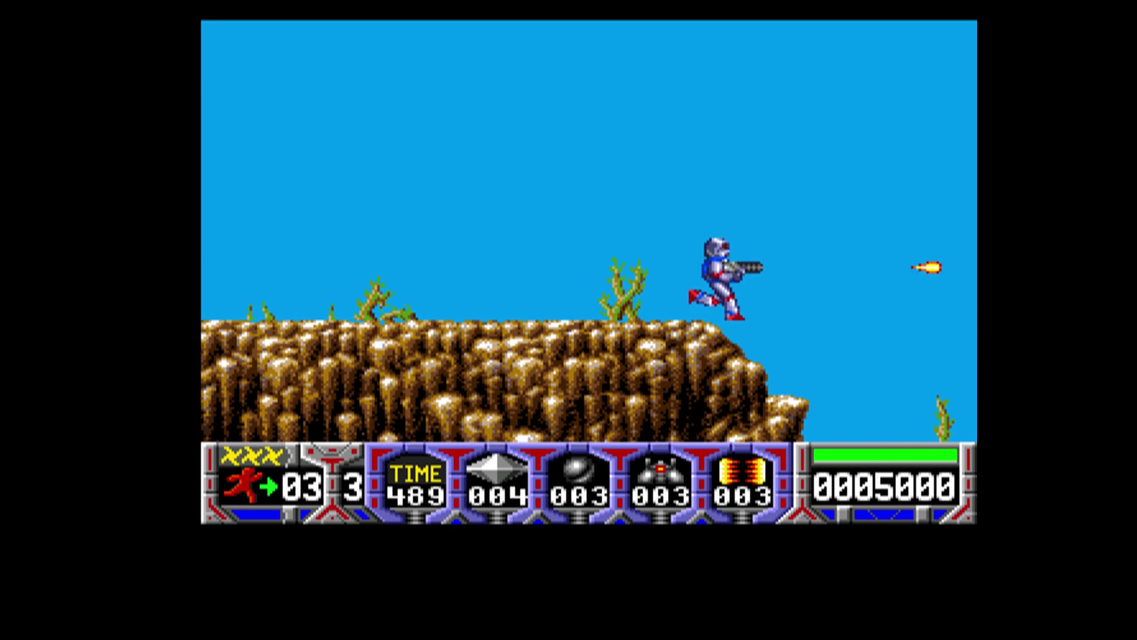
pyautogui.press('ctrl')
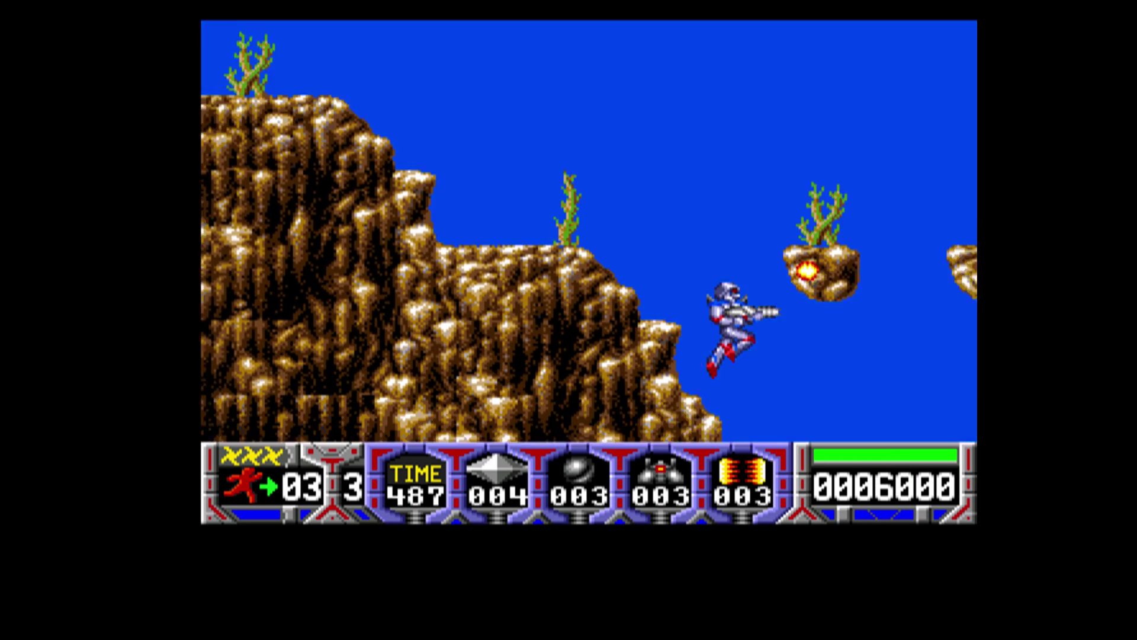
pyautogui.press('ctrl')
pyautogui.press('ctrl')
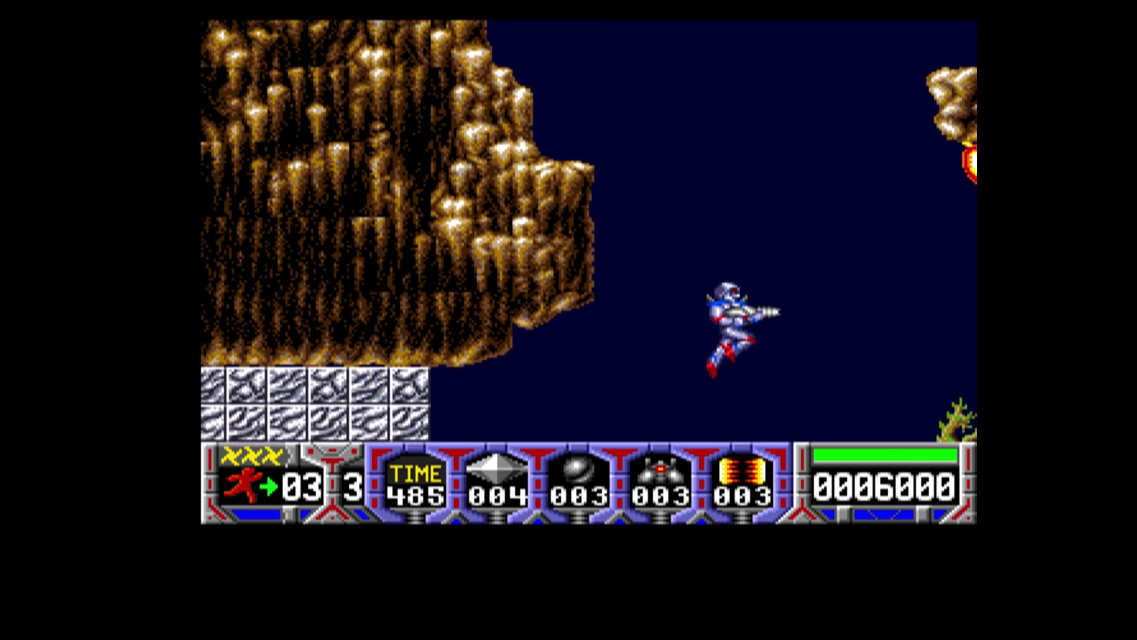
# - Head left in the cave, shoot the flying enemy and blast a passage through the stone block wall
pyautogui.press('Left')
pyautogui.press('ctrl')
pyautogui.press('ctrl')
pyautogui.press('Up')
pyautogui.press('ctrl')
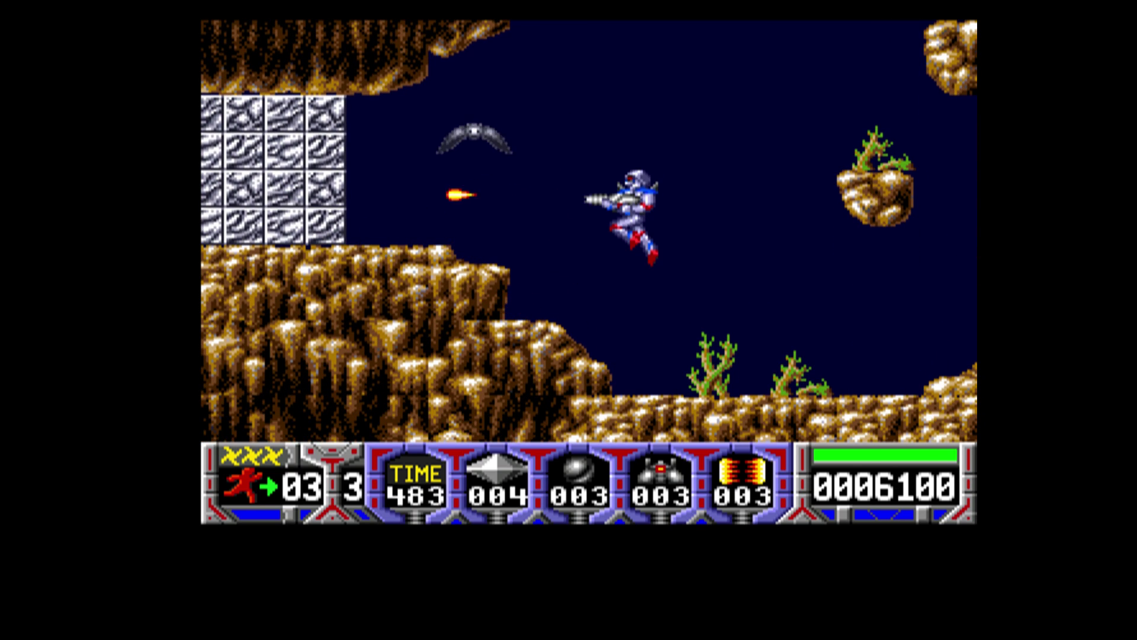
pyautogui.press('ctrl')
pyautogui.press('Up')
pyautogui.press('ctrl')
pyautogui.press('ctrl')
pyautogui.press('Left')
pyautogui.press('Up')
pyautogui.press('ctrl')
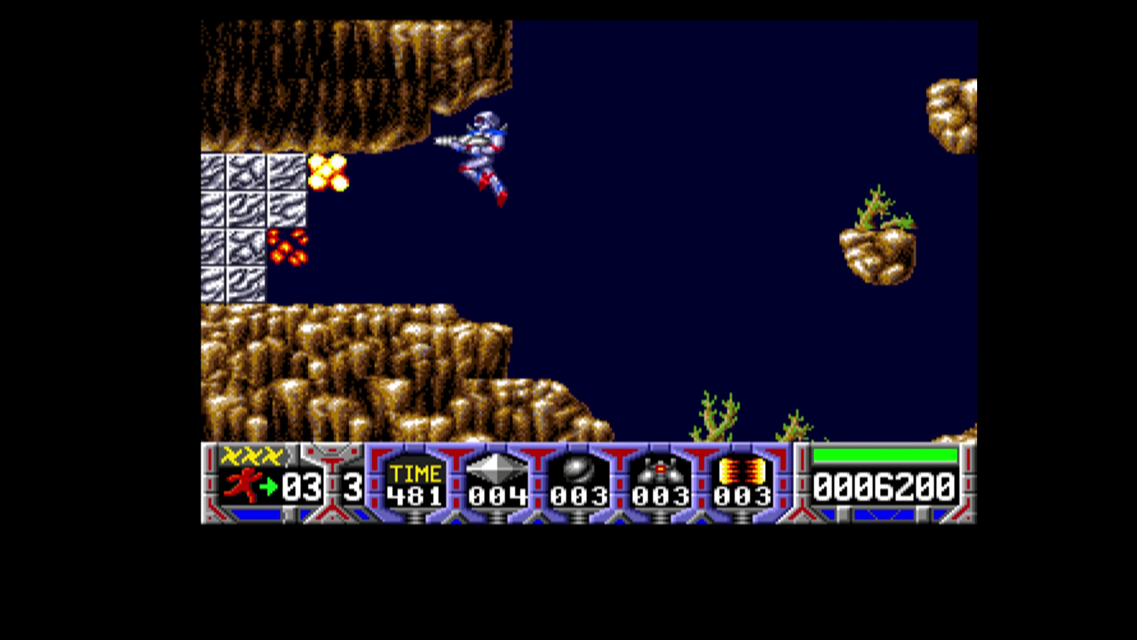
pyautogui.press('ctrl')
pyautogui.press('Left')
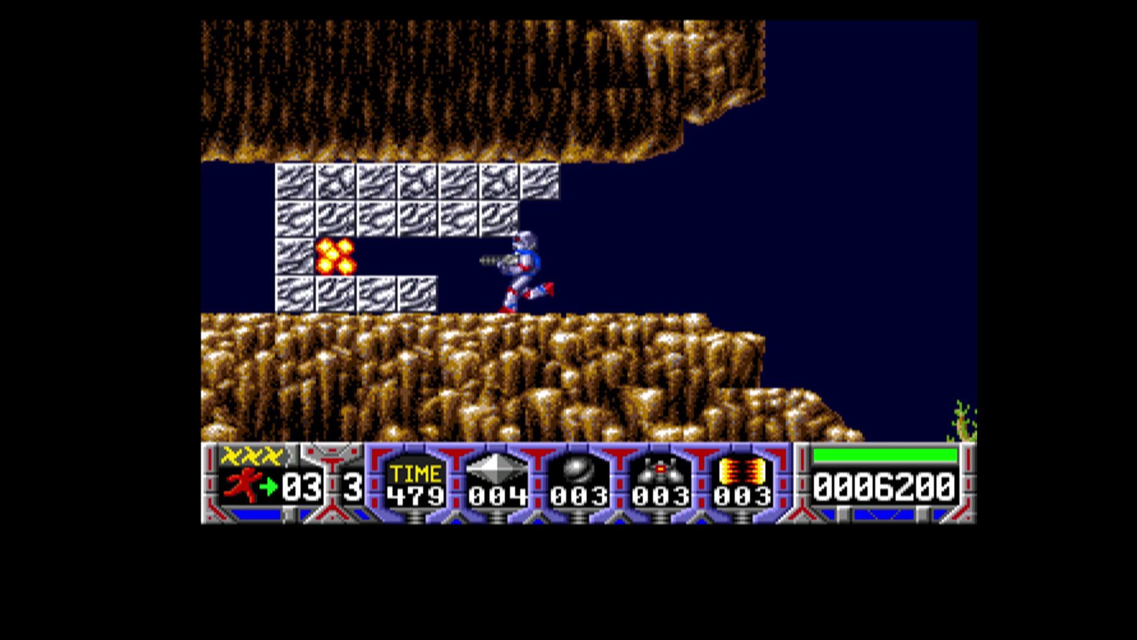
pyautogui.press('Right')
pyautogui.press('ctrl')
pyautogui.press('Left')
pyautogui.press('ctrl')
pyautogui.press('ctrl')
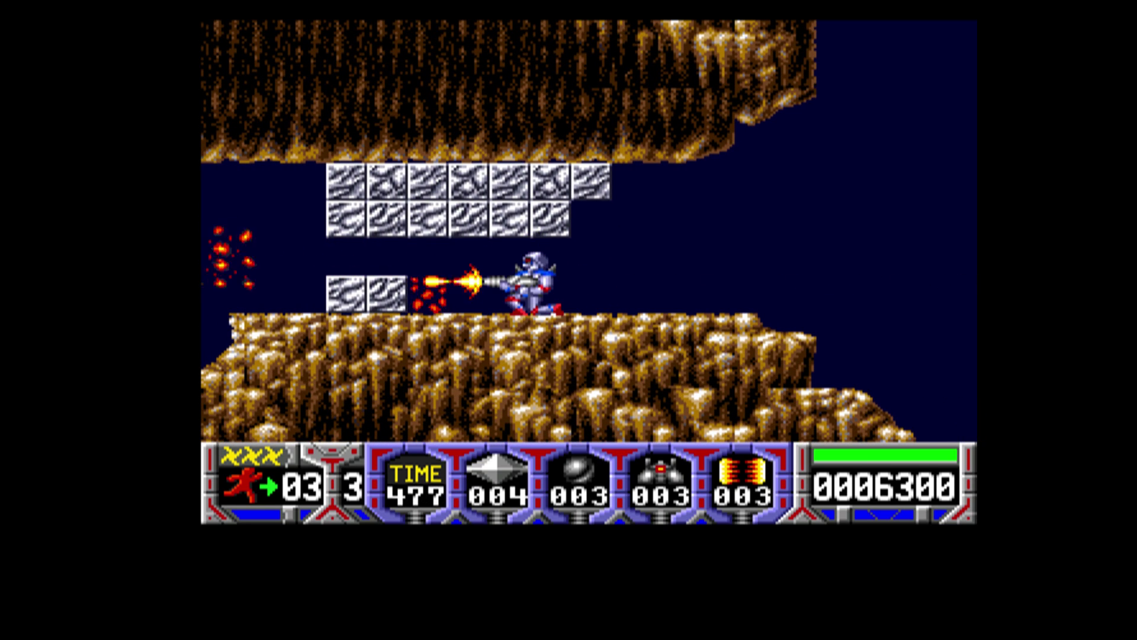
pyautogui.press('Up')
pyautogui.press('Left')
pyautogui.press('ctrl')
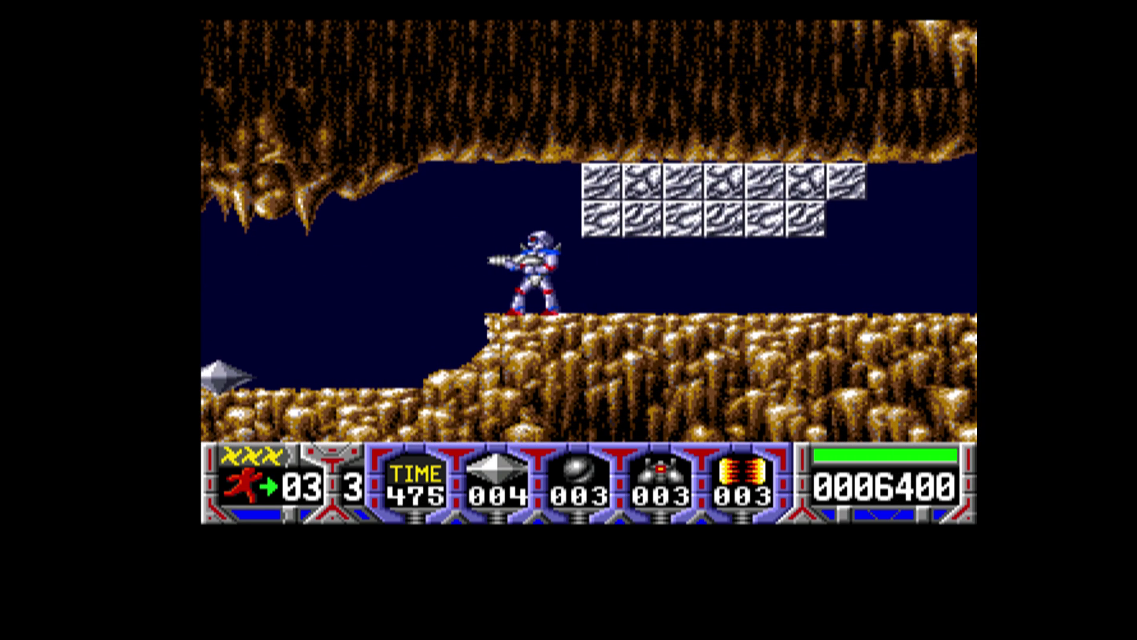
# - Pause the game and open the emulator's path settings
pyautogui.press('F12')
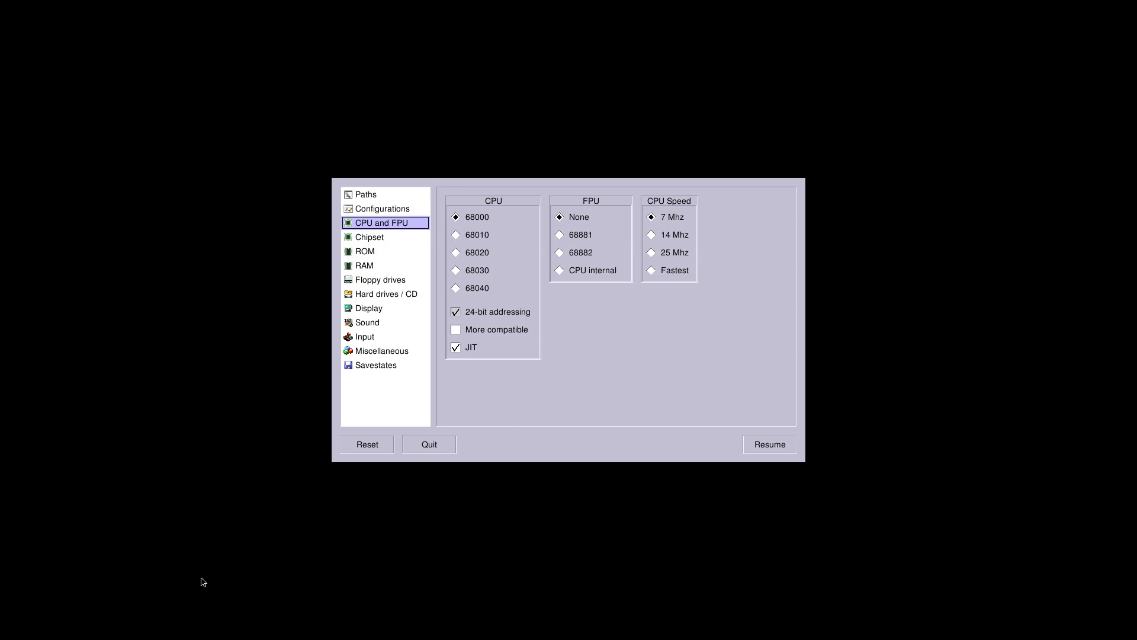
pyautogui.click(388, 194)
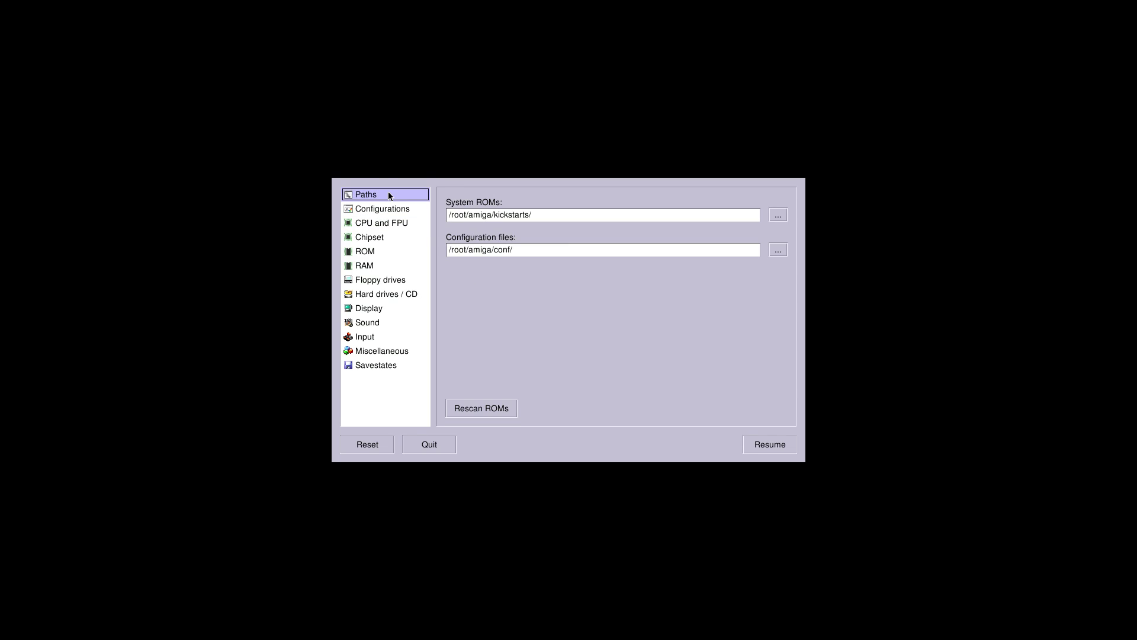